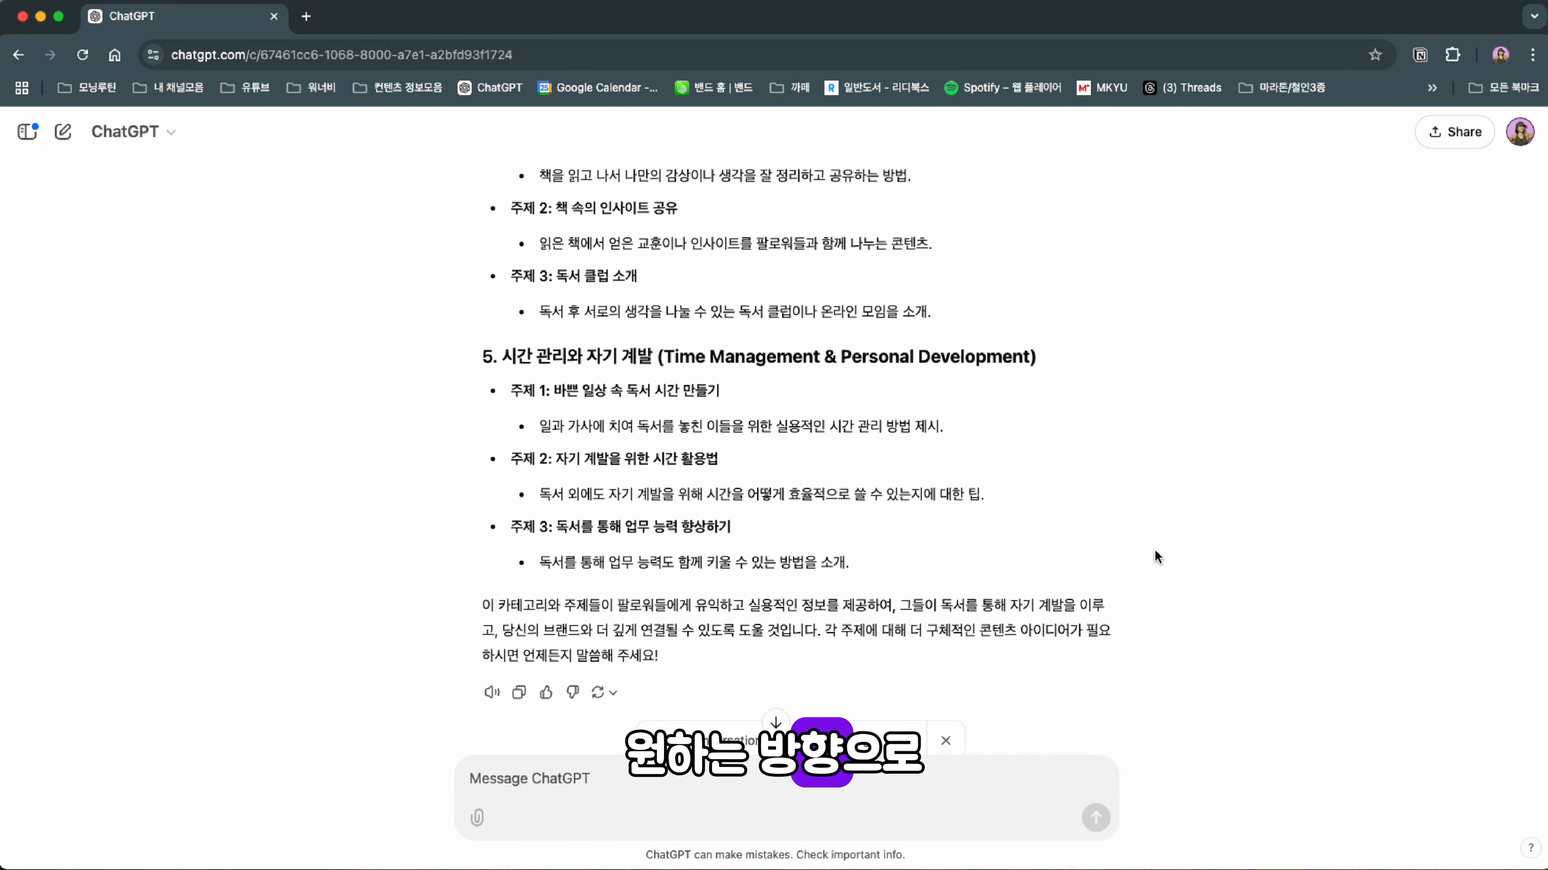
Review the content categories and their topics in ChatGPT's answer, from the last category back to the first.
{"action": "scroll", "coordinate": [1157, 556], "scroll_direction": "up", "scroll_amount": 6}
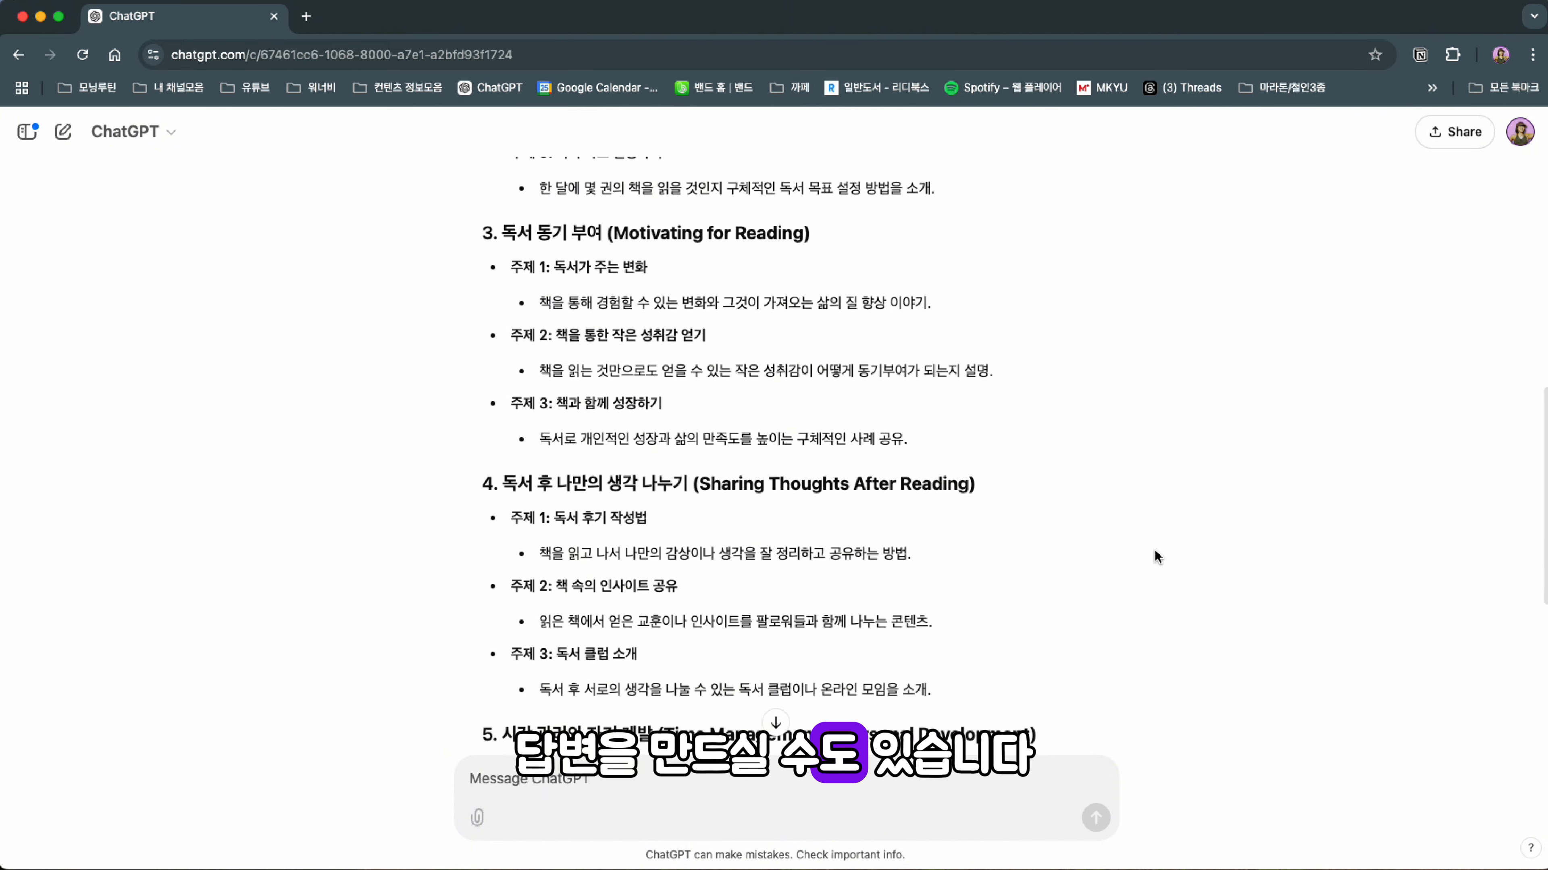
{"action": "scroll", "coordinate": [1156, 556], "scroll_direction": "up", "scroll_amount": 8}
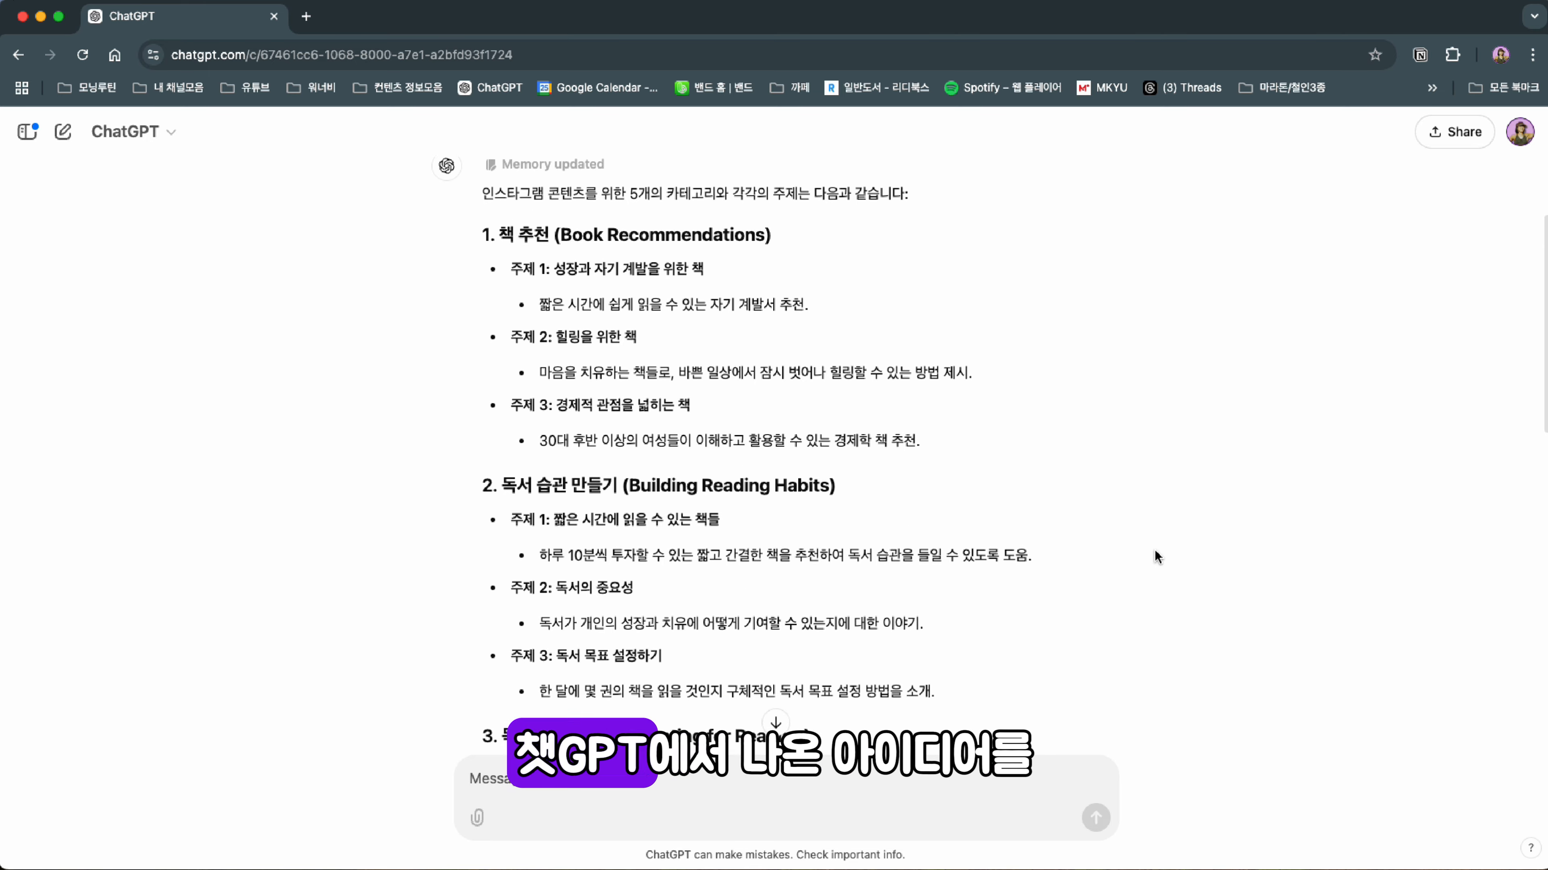
{"action": "scroll", "coordinate": [1157, 556], "scroll_direction": "up", "scroll_amount": 1}
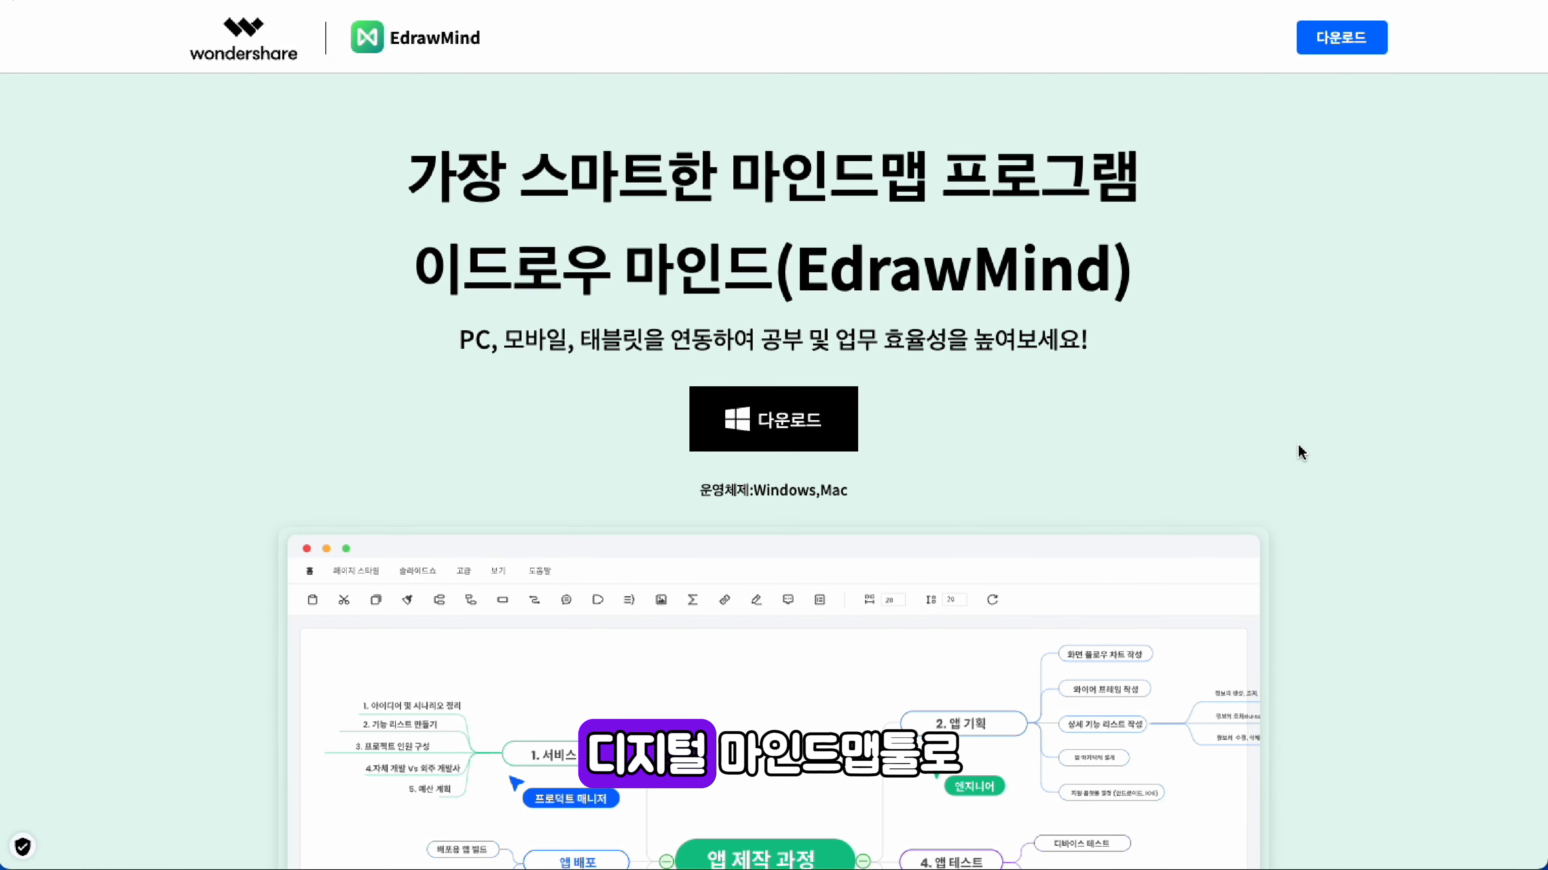
Look through the feature descriptions on the Wondershare EdrawMind product page.
{"action": "scroll", "coordinate": [1297, 450], "scroll_direction": "down", "scroll_amount": 3}
{"action": "scroll", "coordinate": [1296, 454], "scroll_direction": "down", "scroll_amount": 15}
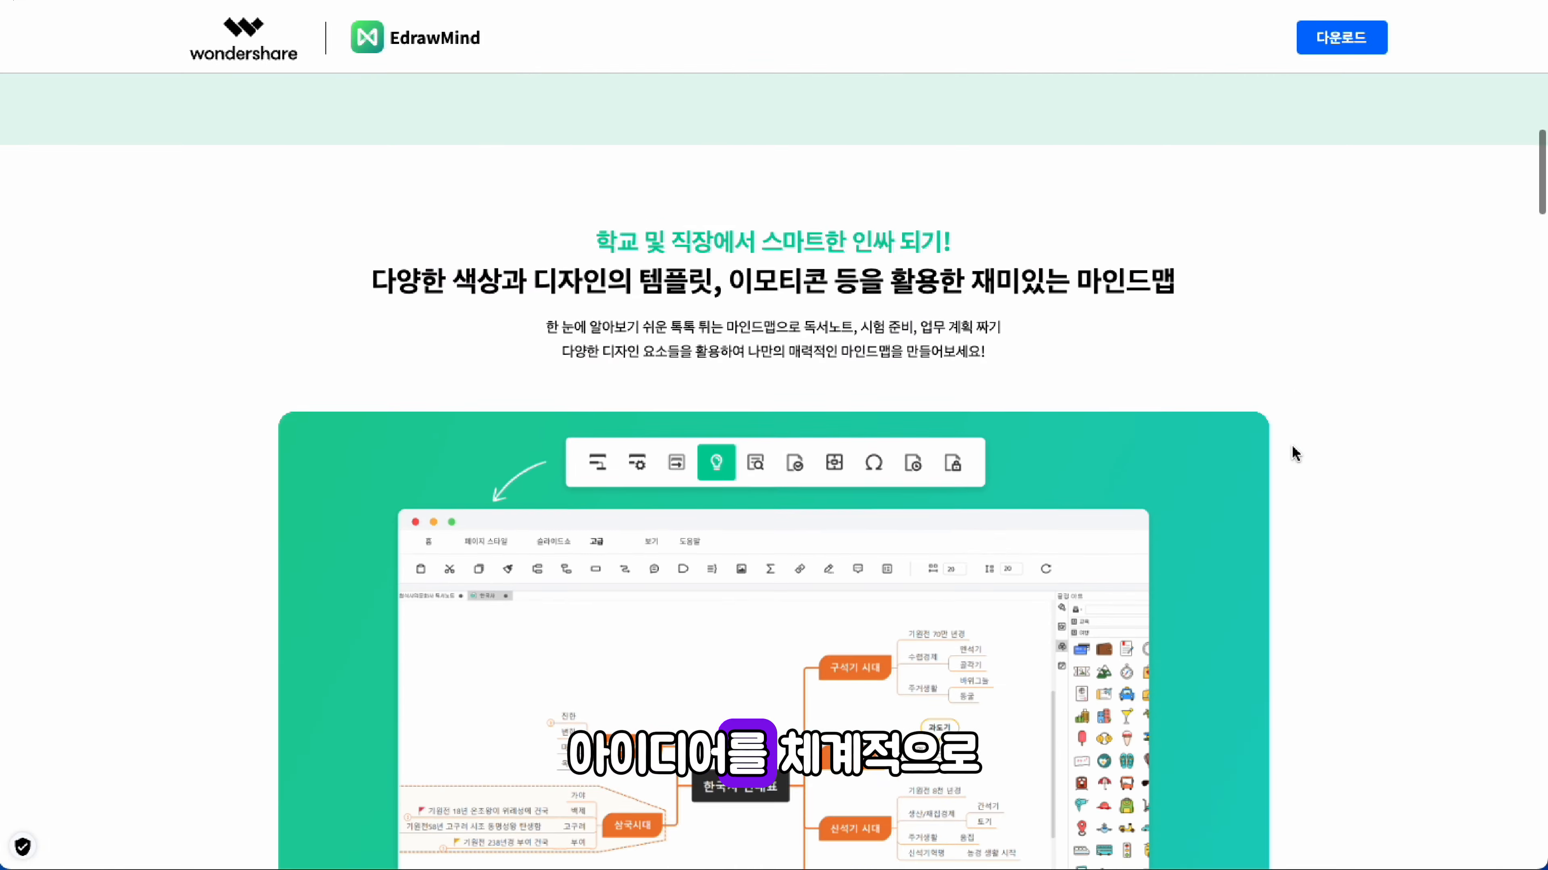
{"action": "scroll", "coordinate": [1296, 454], "scroll_direction": "down", "scroll_amount": 20}
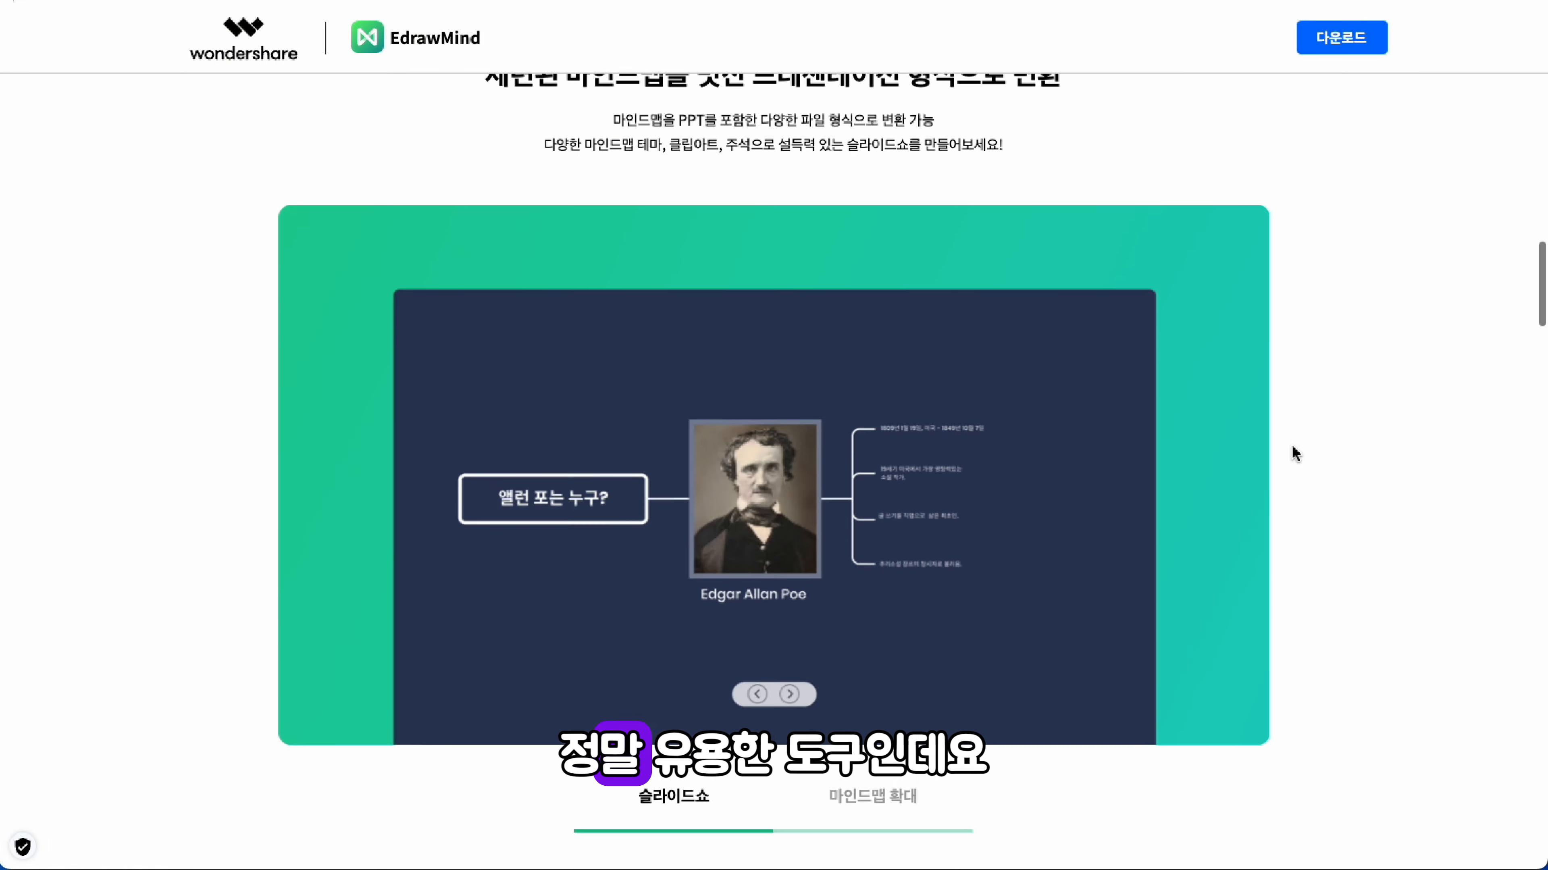
{"action": "scroll", "coordinate": [1296, 454], "scroll_direction": "down", "scroll_amount": 12}
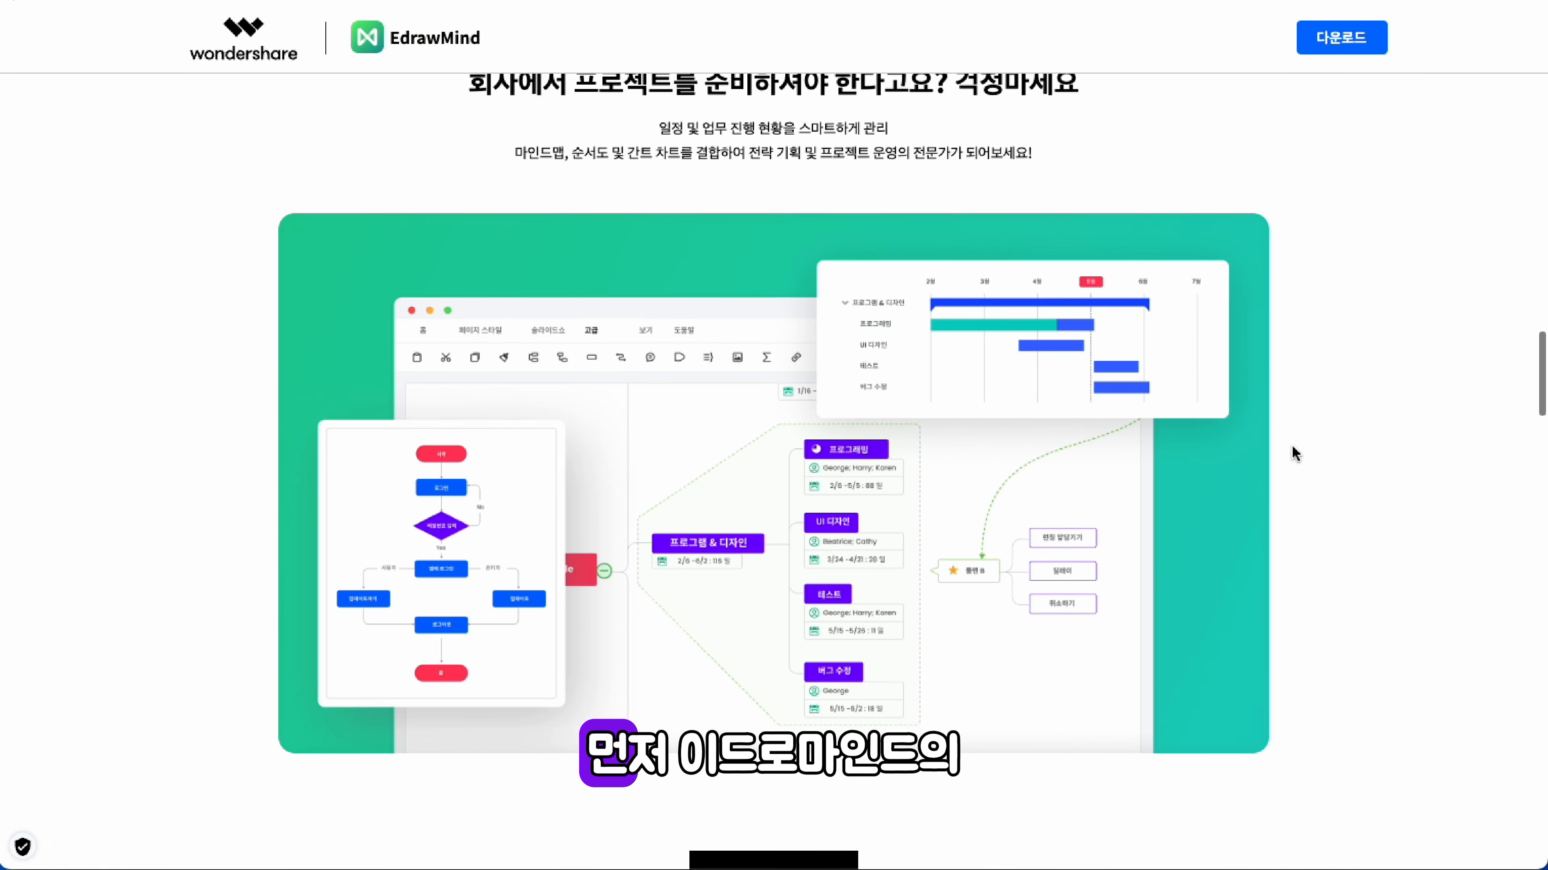
{"action": "scroll", "coordinate": [1295, 454], "scroll_direction": "down", "scroll_amount": 10}
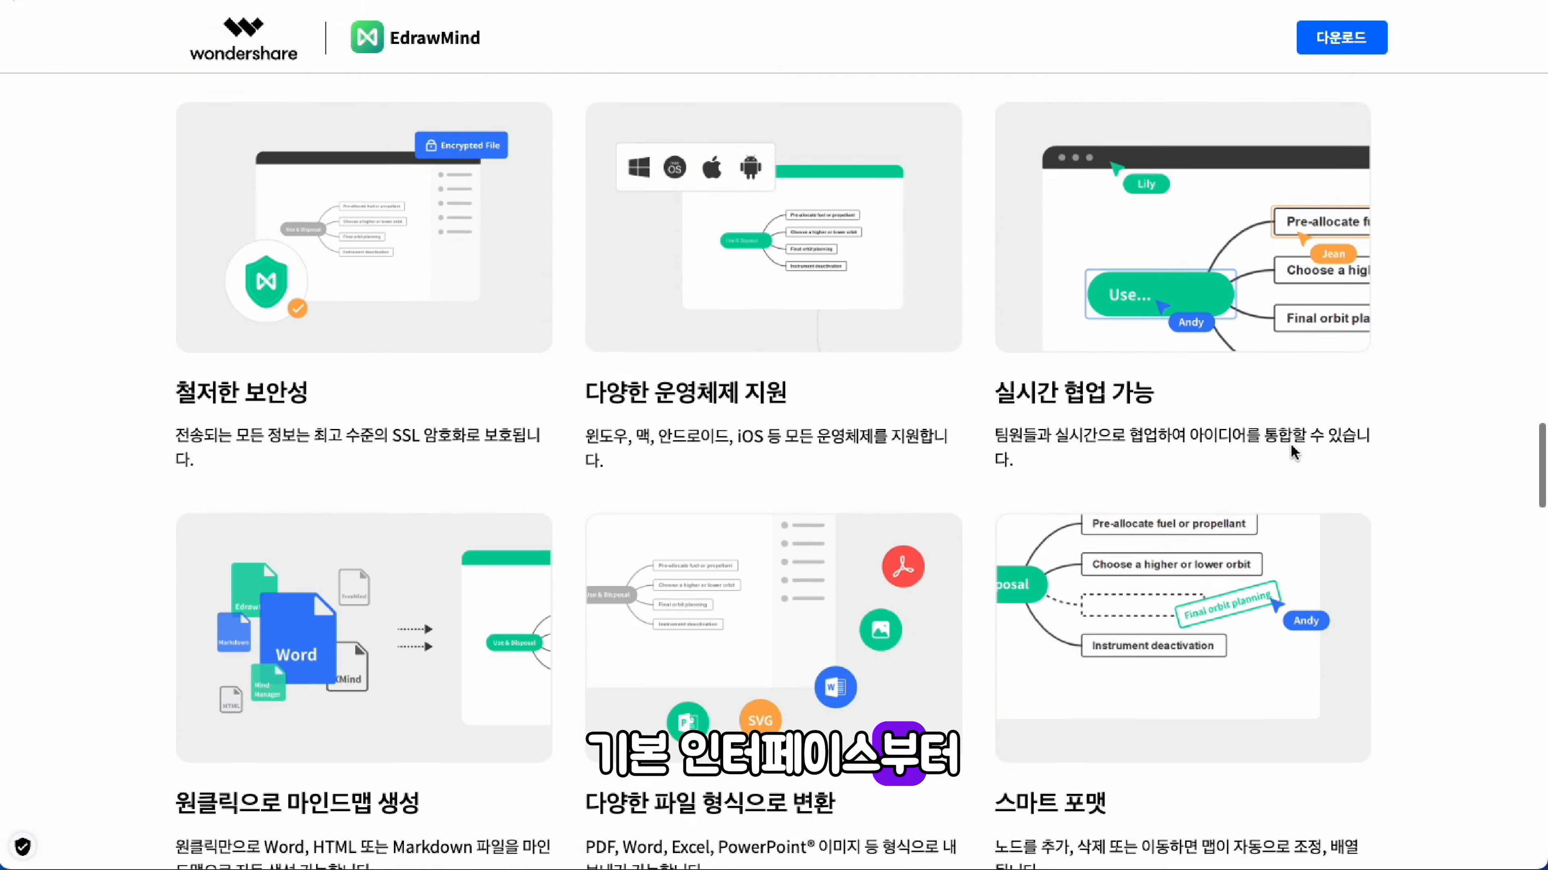
{"action": "scroll", "coordinate": [1295, 451], "scroll_direction": "down", "scroll_amount": 4}
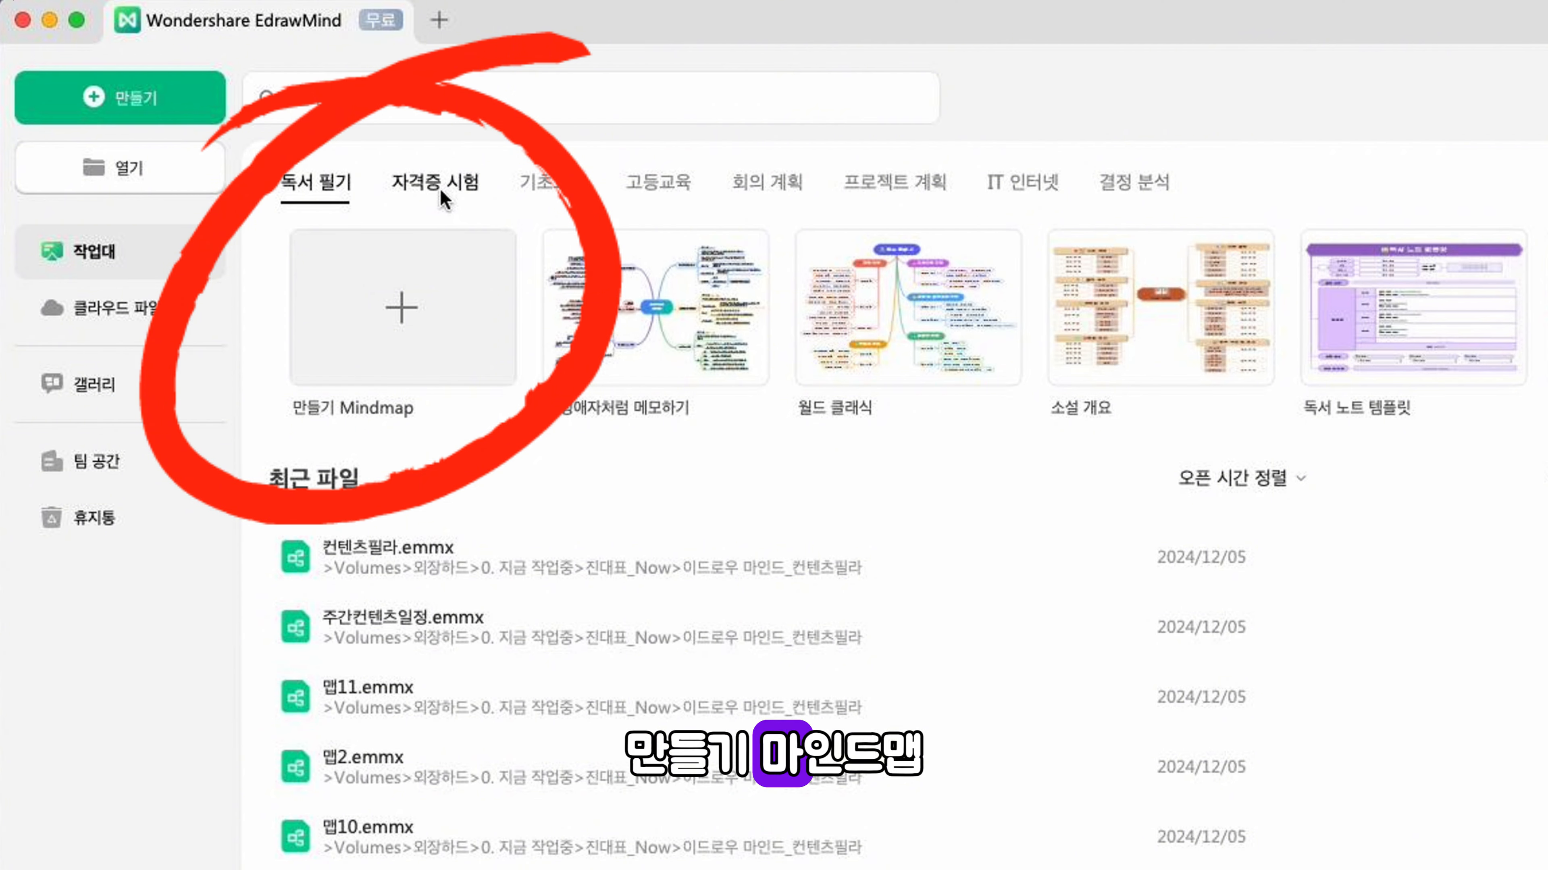
Browse the EdrawMind template categories from 자격증 시험 through 결정 분석.
{"action": "left_click", "coordinate": [440, 188]}
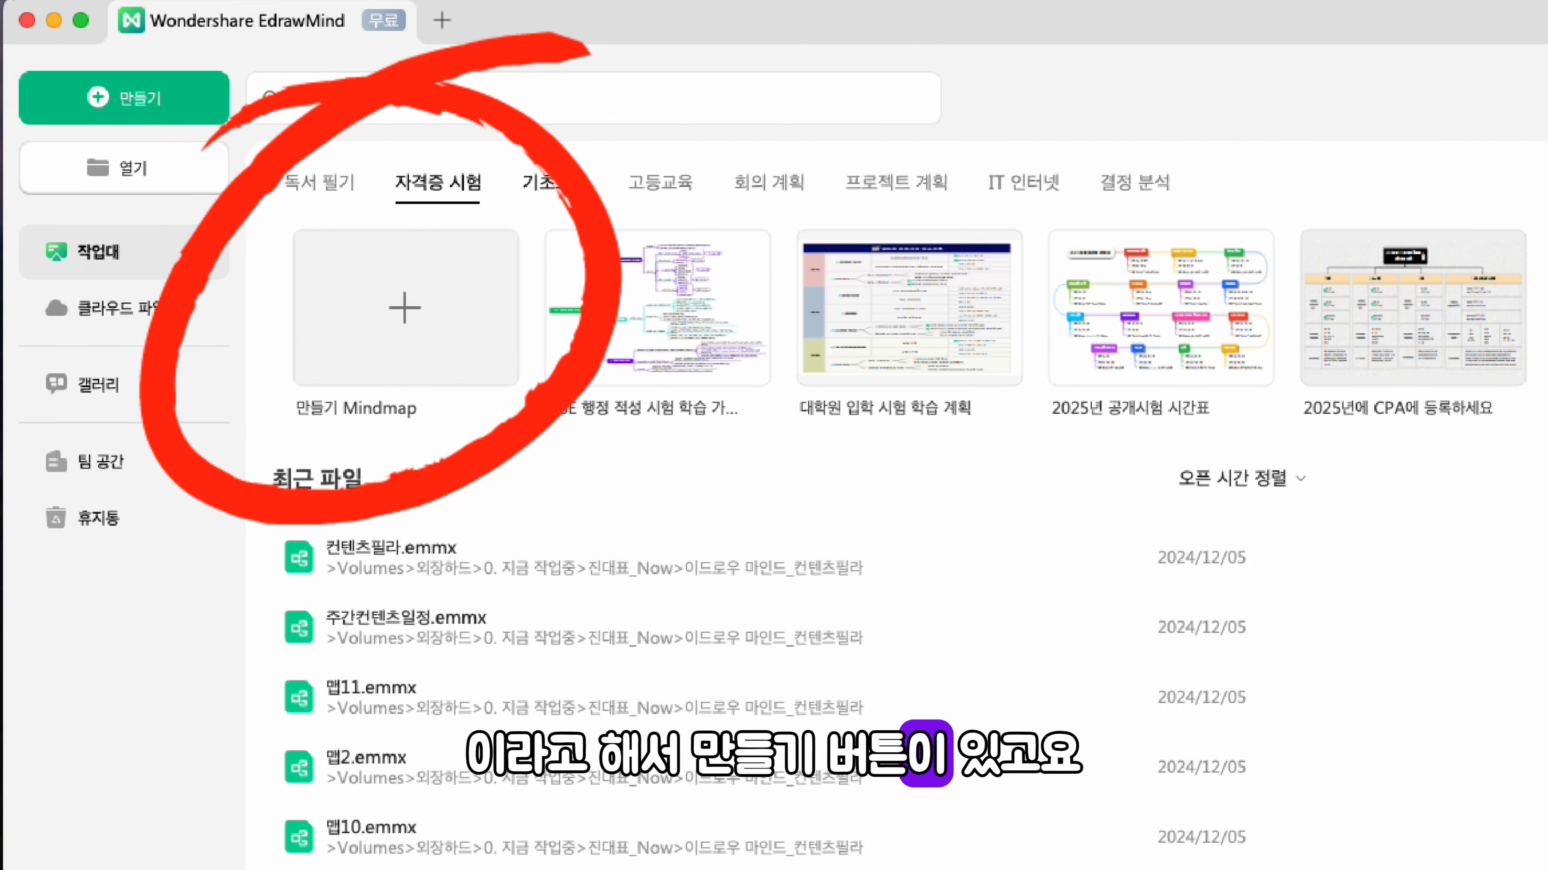
{"action": "left_click", "coordinate": [573, 186]}
{"action": "left_click", "coordinate": [662, 186]}
{"action": "left_click", "coordinate": [768, 185]}
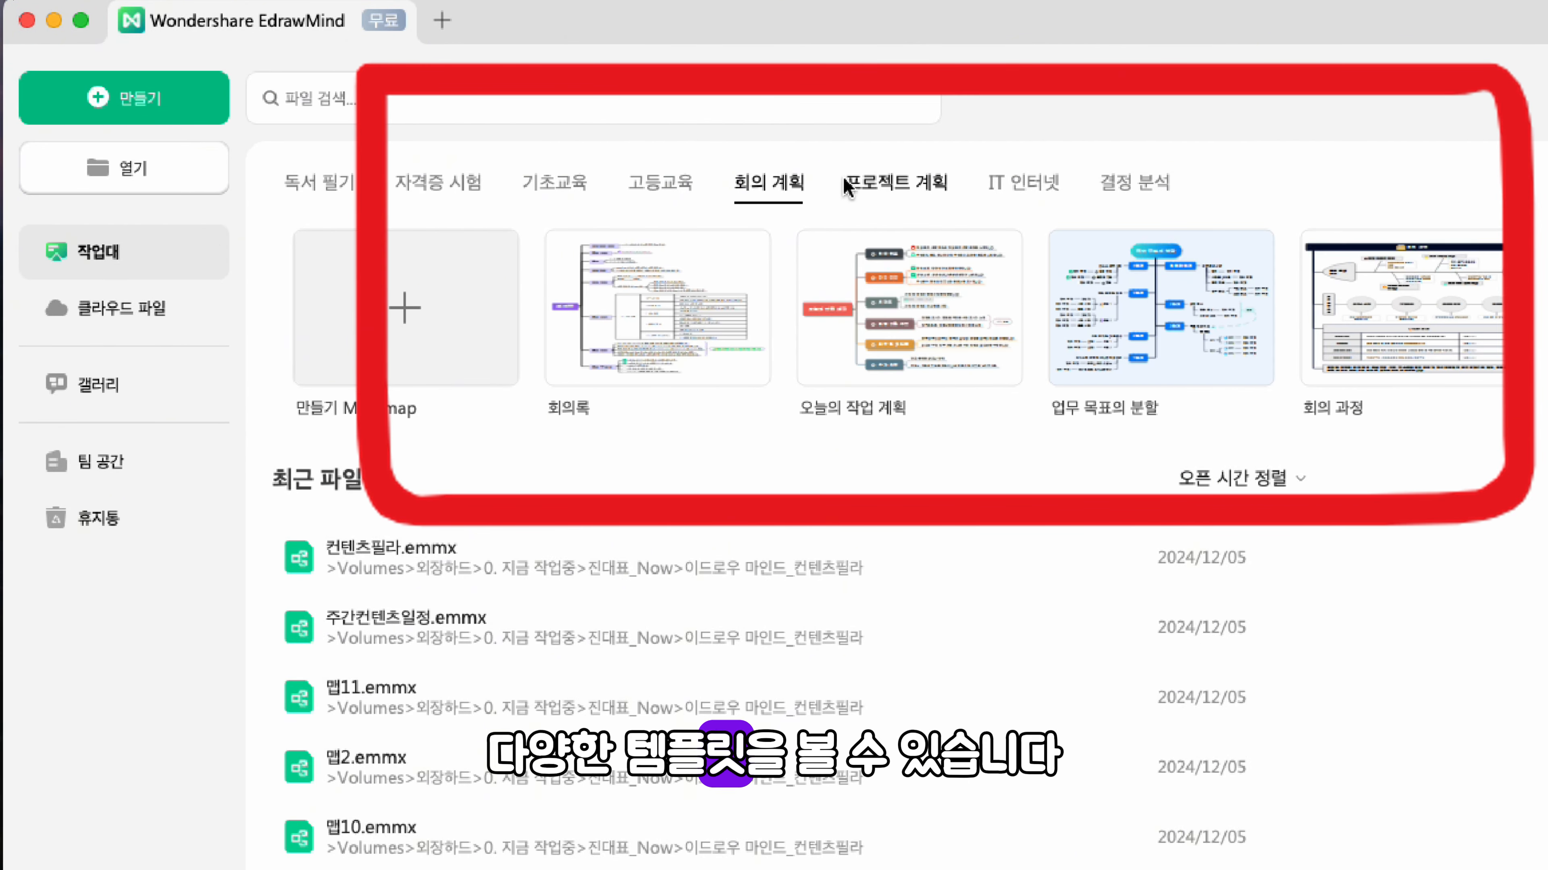
{"action": "left_click", "coordinate": [895, 186]}
{"action": "left_click", "coordinate": [1062, 183]}
{"action": "left_click", "coordinate": [1135, 181]}
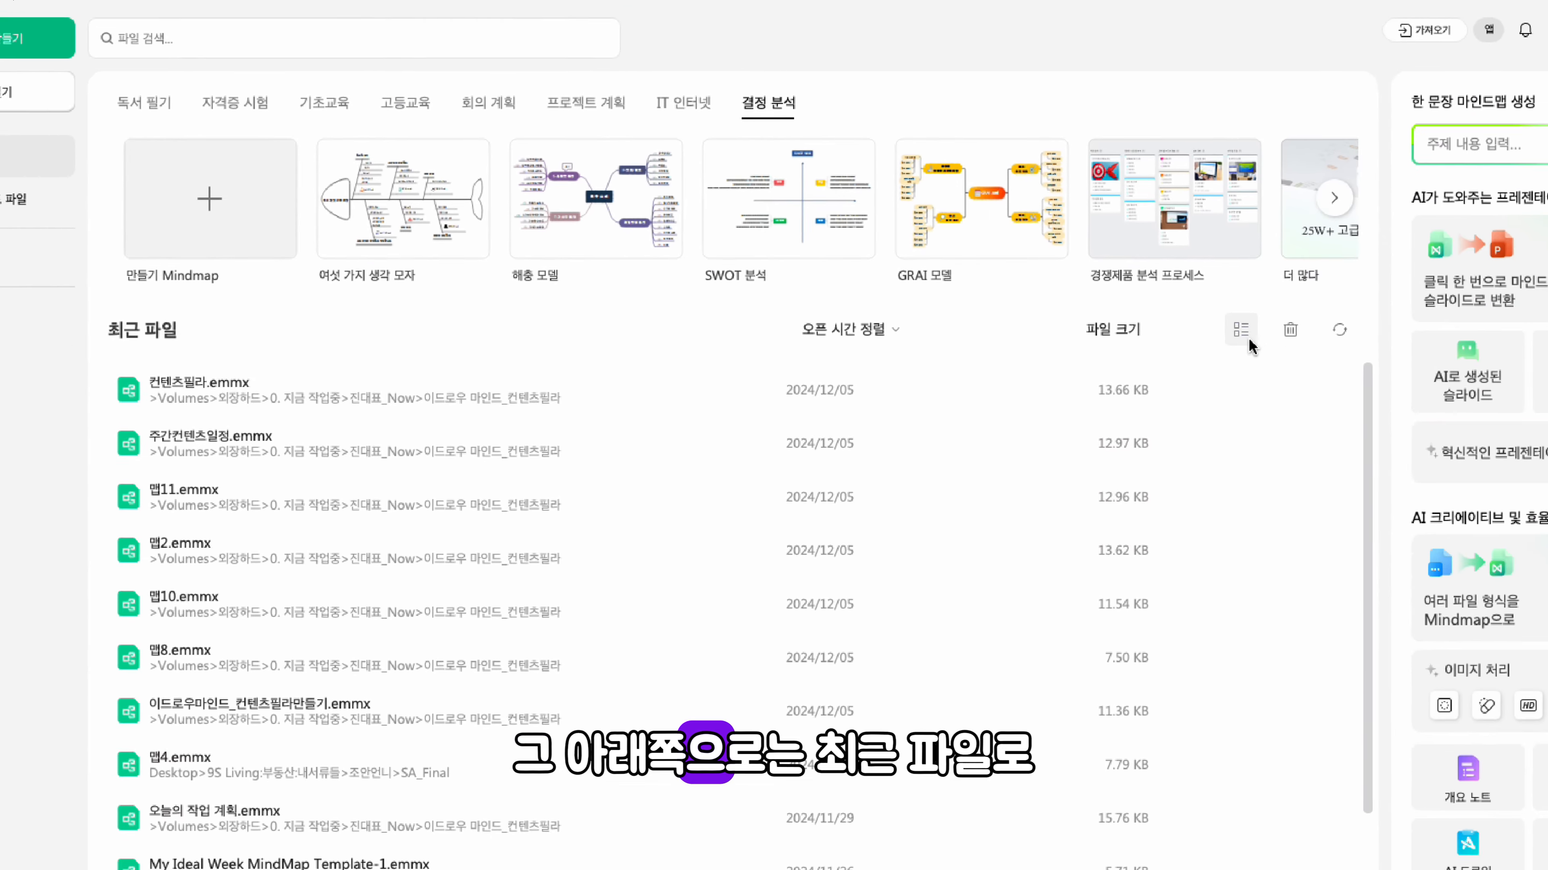
Show the recent files as thumbnails and look over the AI tools on the start page.
{"action": "left_click", "coordinate": [1212, 312]}
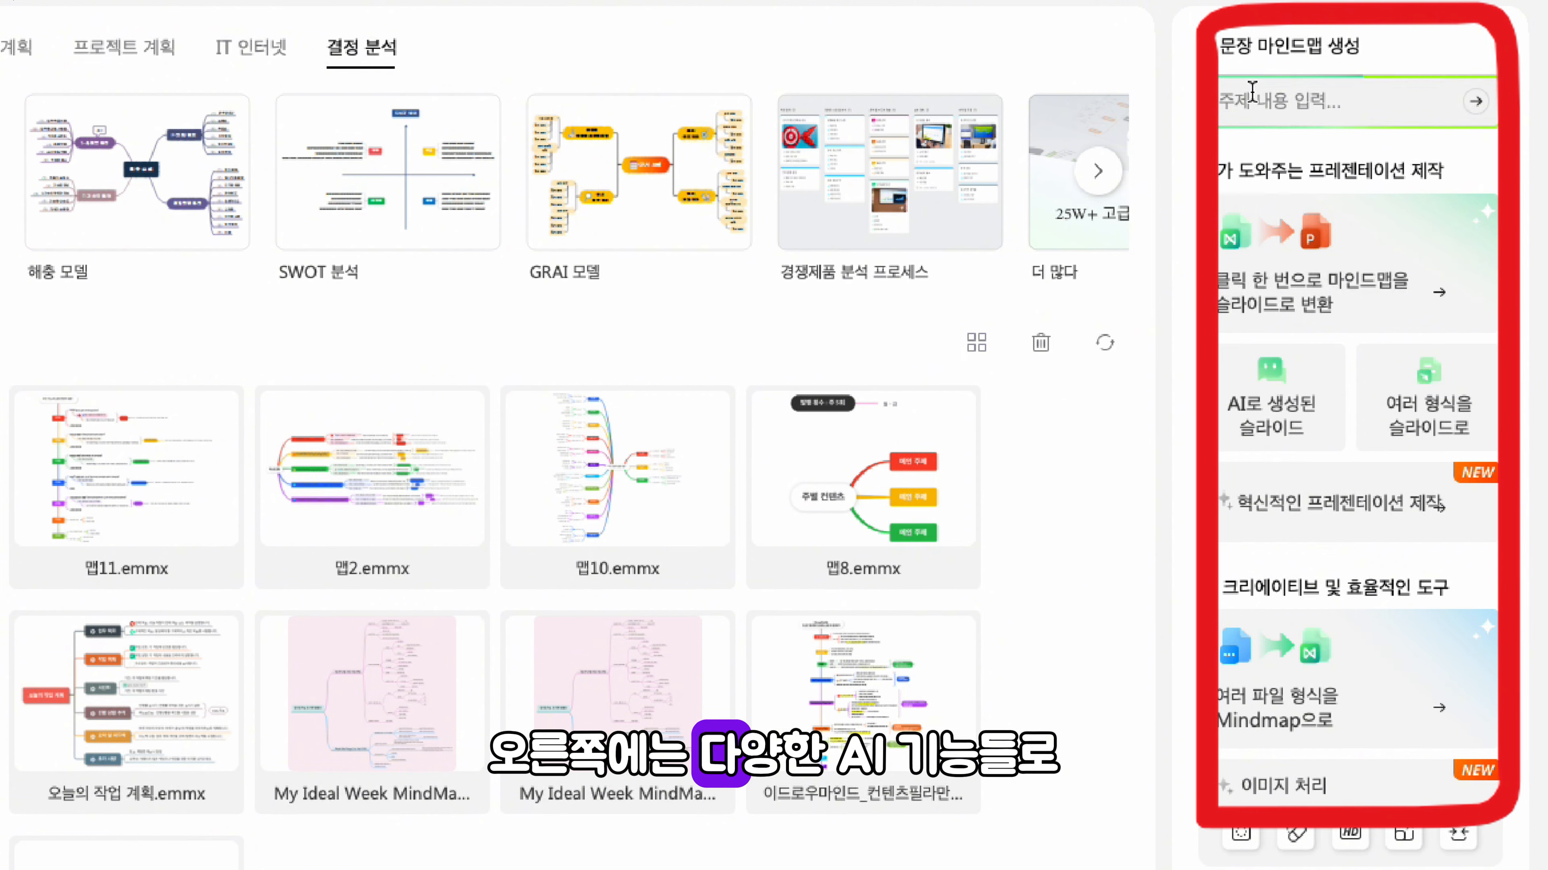
{"action": "scroll", "coordinate": [1279, 238], "scroll_direction": "down", "scroll_amount": 5}
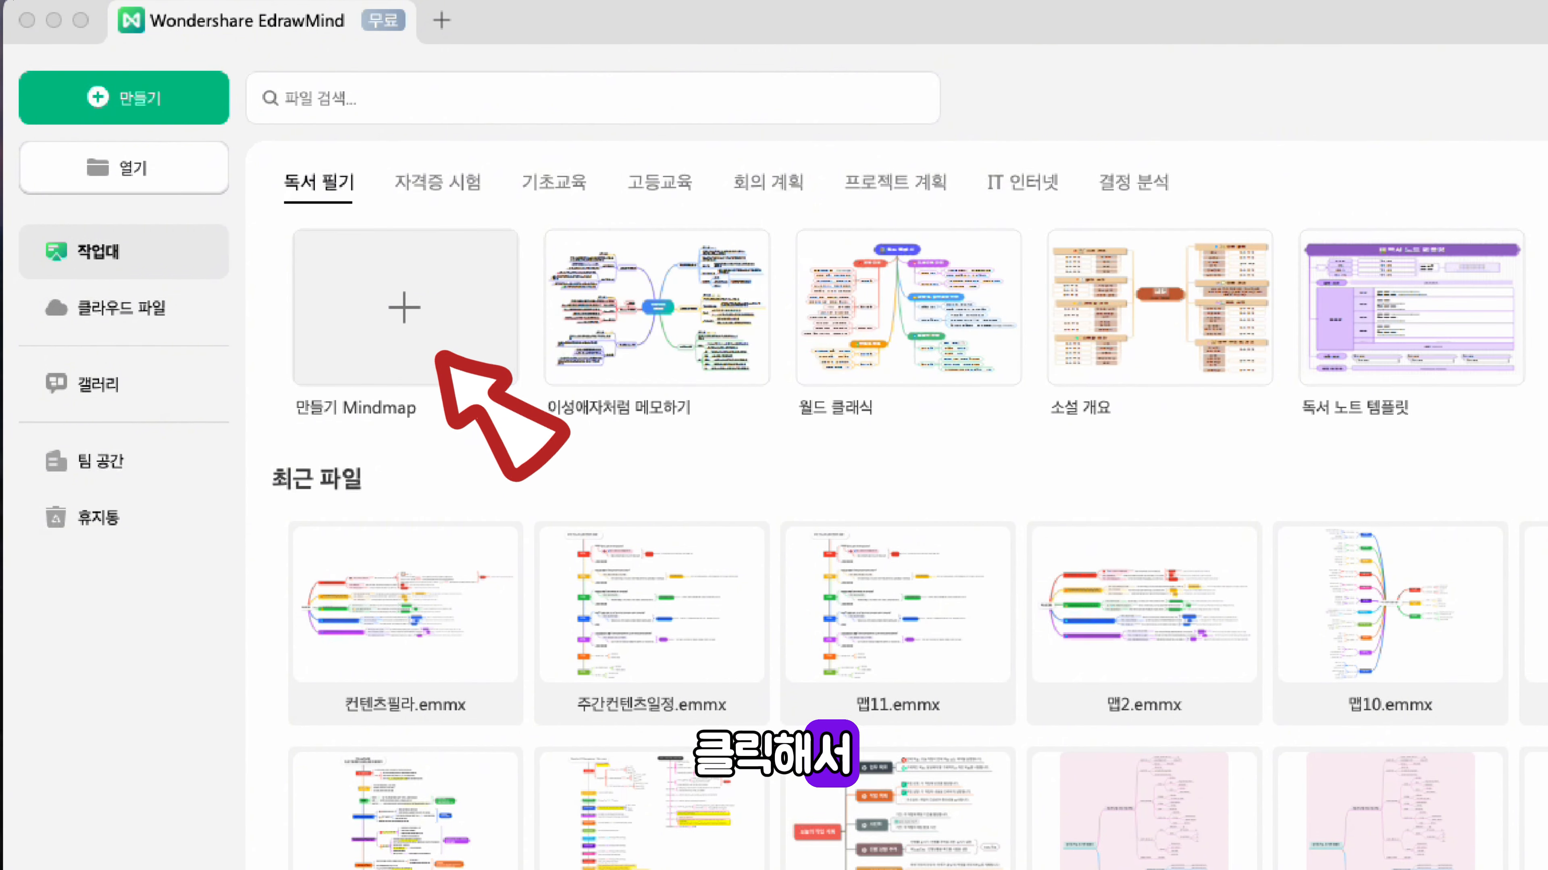
Create a new blank mind map and leave its central idea deselected.
{"action": "left_click", "coordinate": [406, 342]}
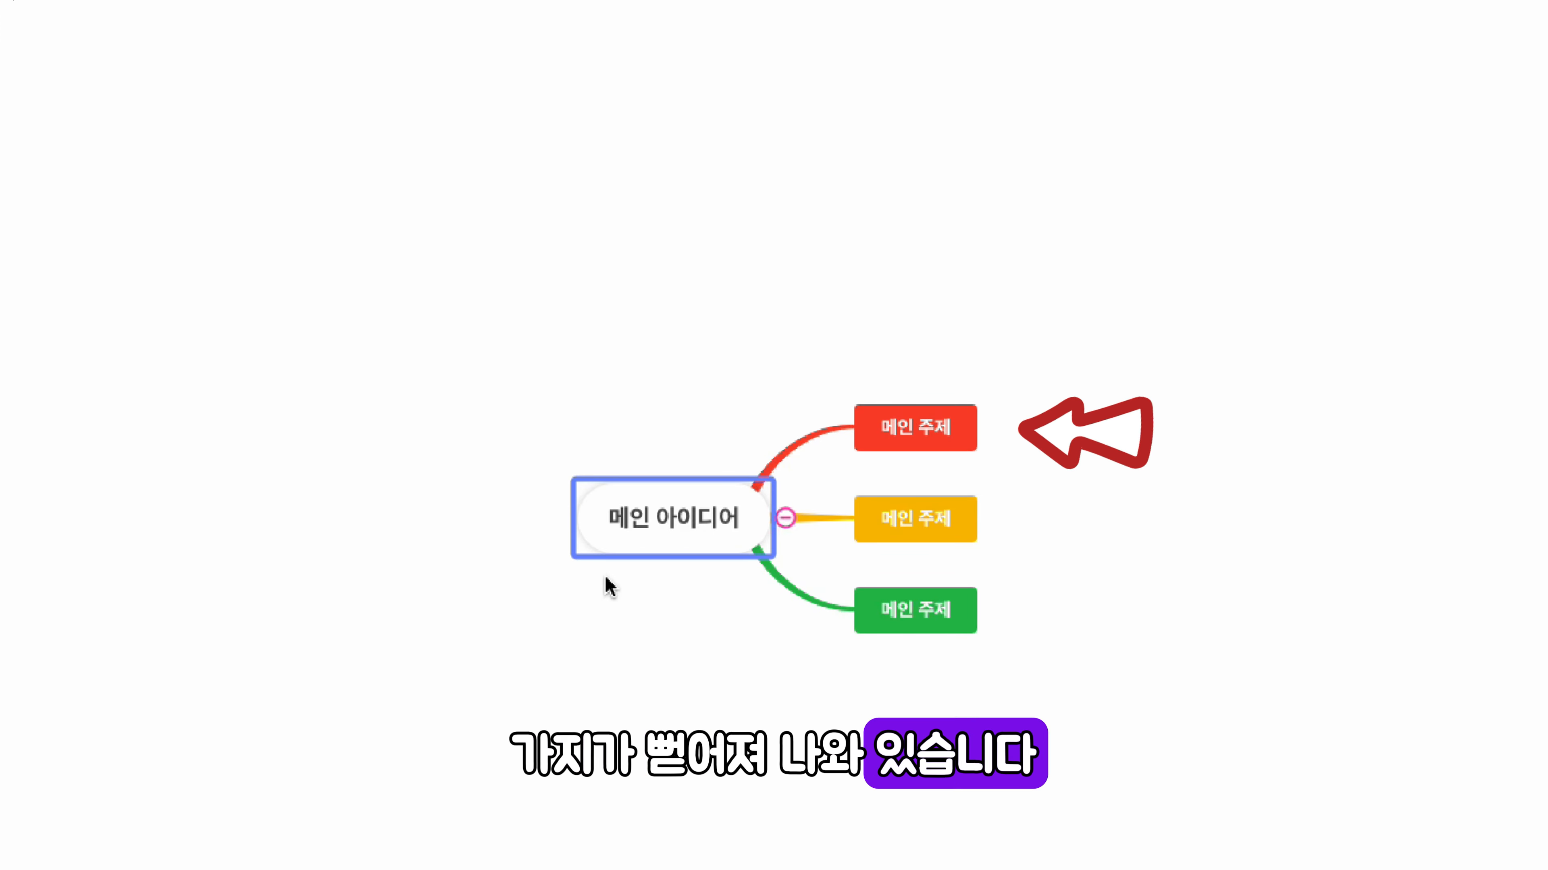
{"action": "double_click", "coordinate": [660, 526]}
{"action": "left_click", "coordinate": [799, 641]}
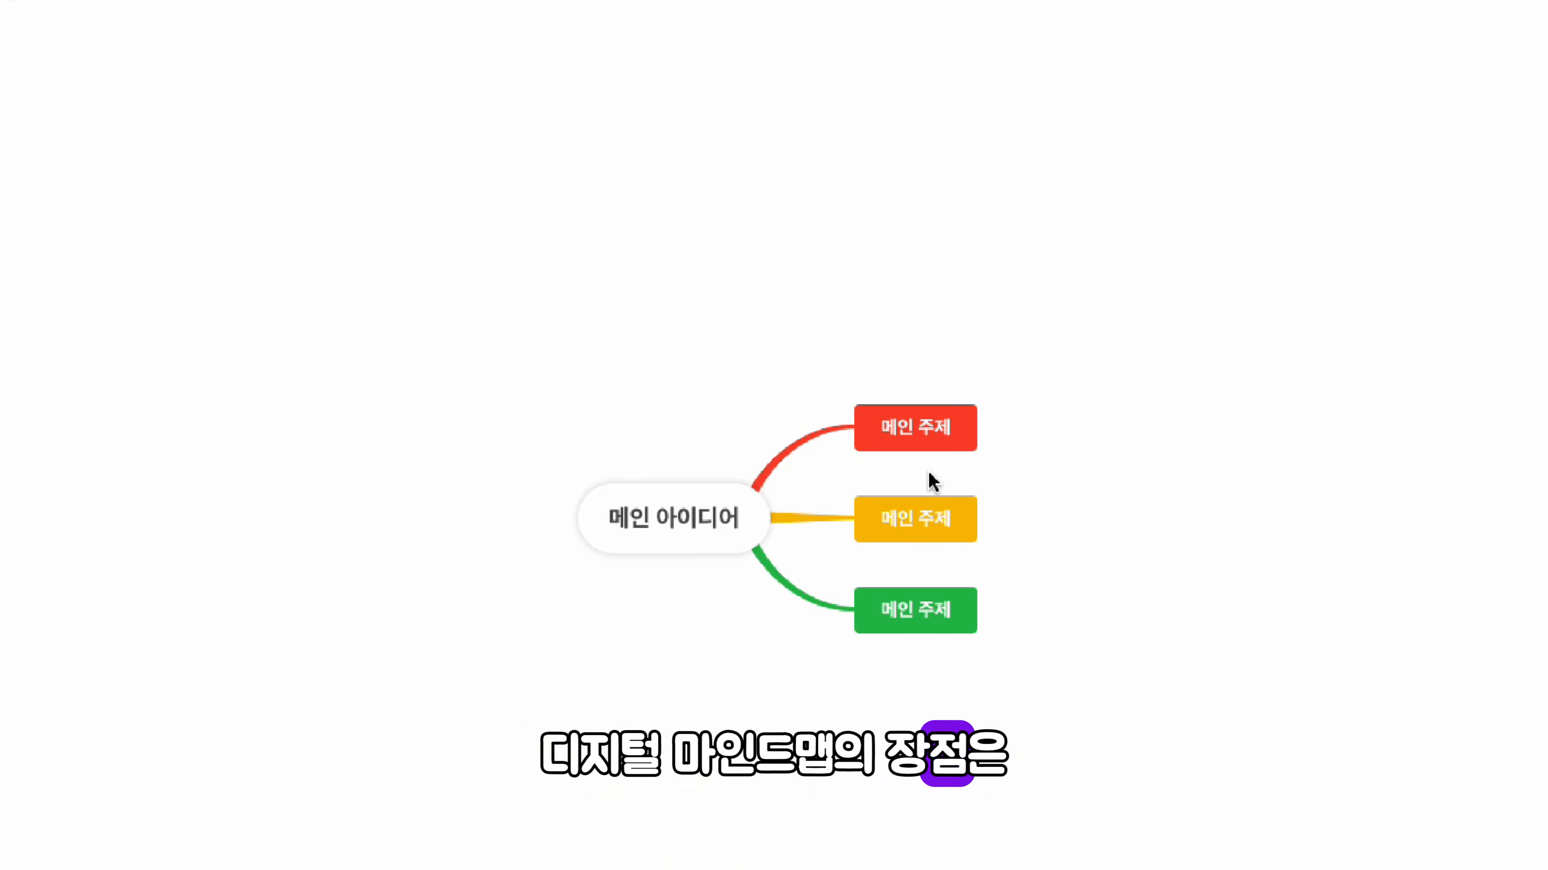
Reorder the main topics by moving the first 메인 주제 below the second one.
{"action": "left_click", "coordinate": [926, 627]}
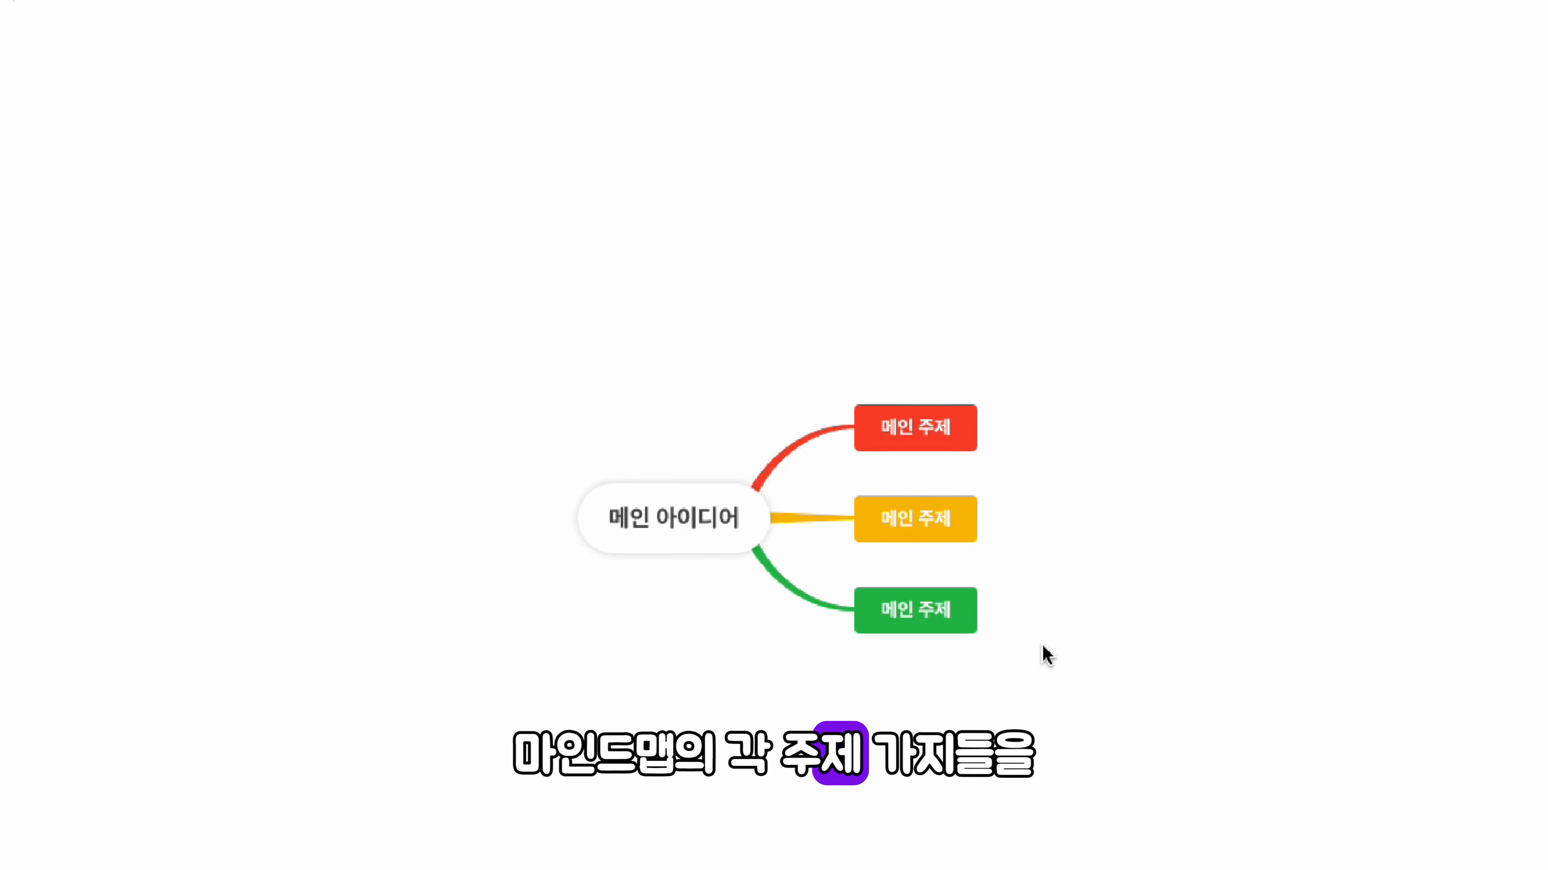
{"action": "left_click", "coordinate": [919, 421]}
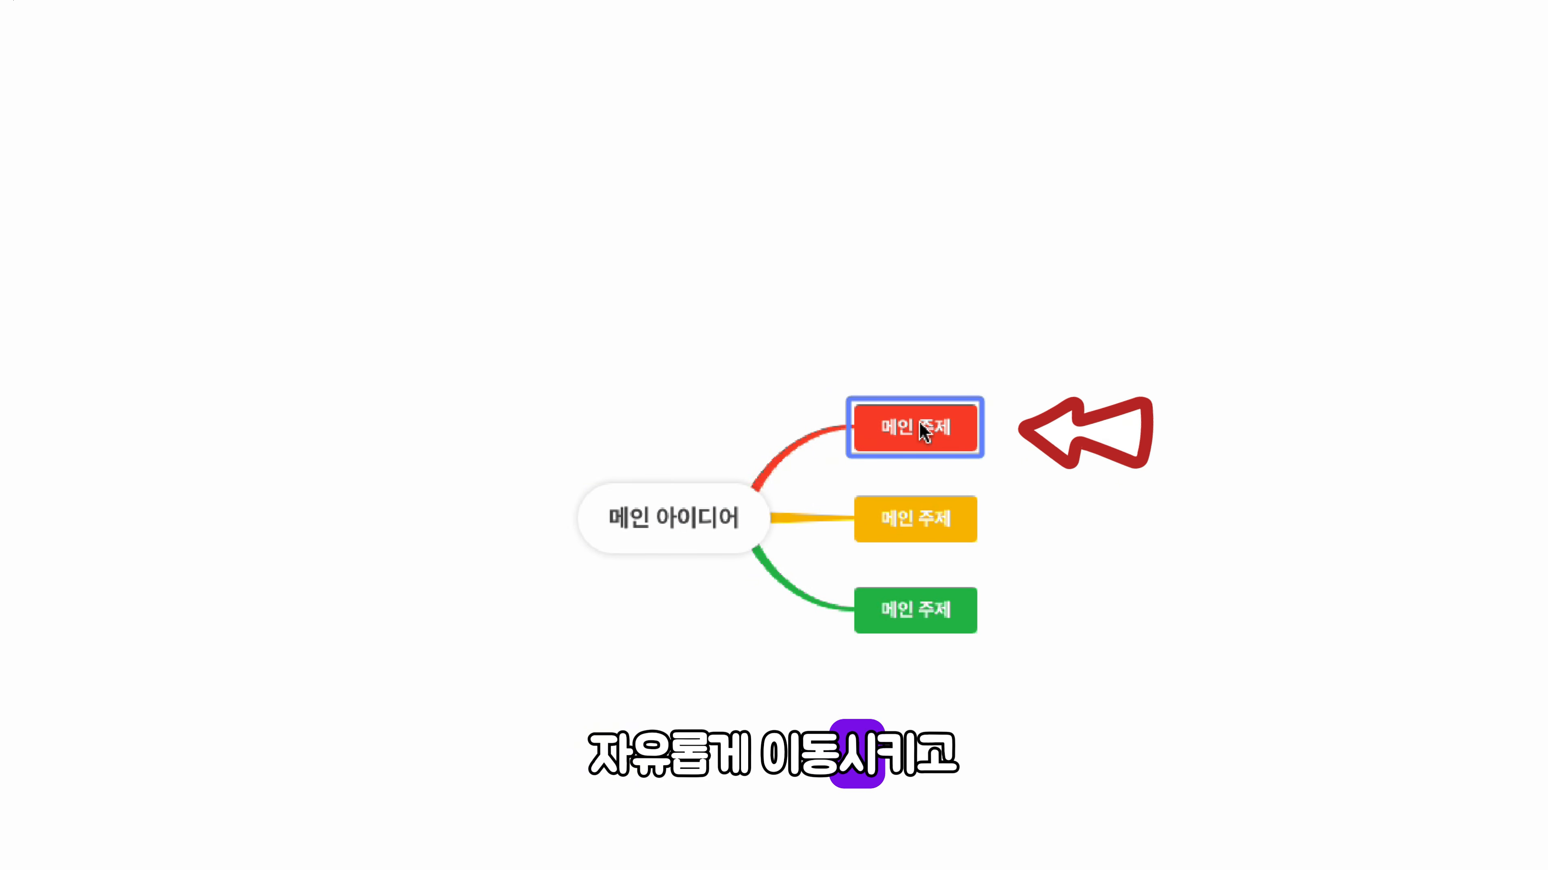
{"action": "left_click_drag", "start_coordinate": [919, 421], "coordinate": [923, 517]}
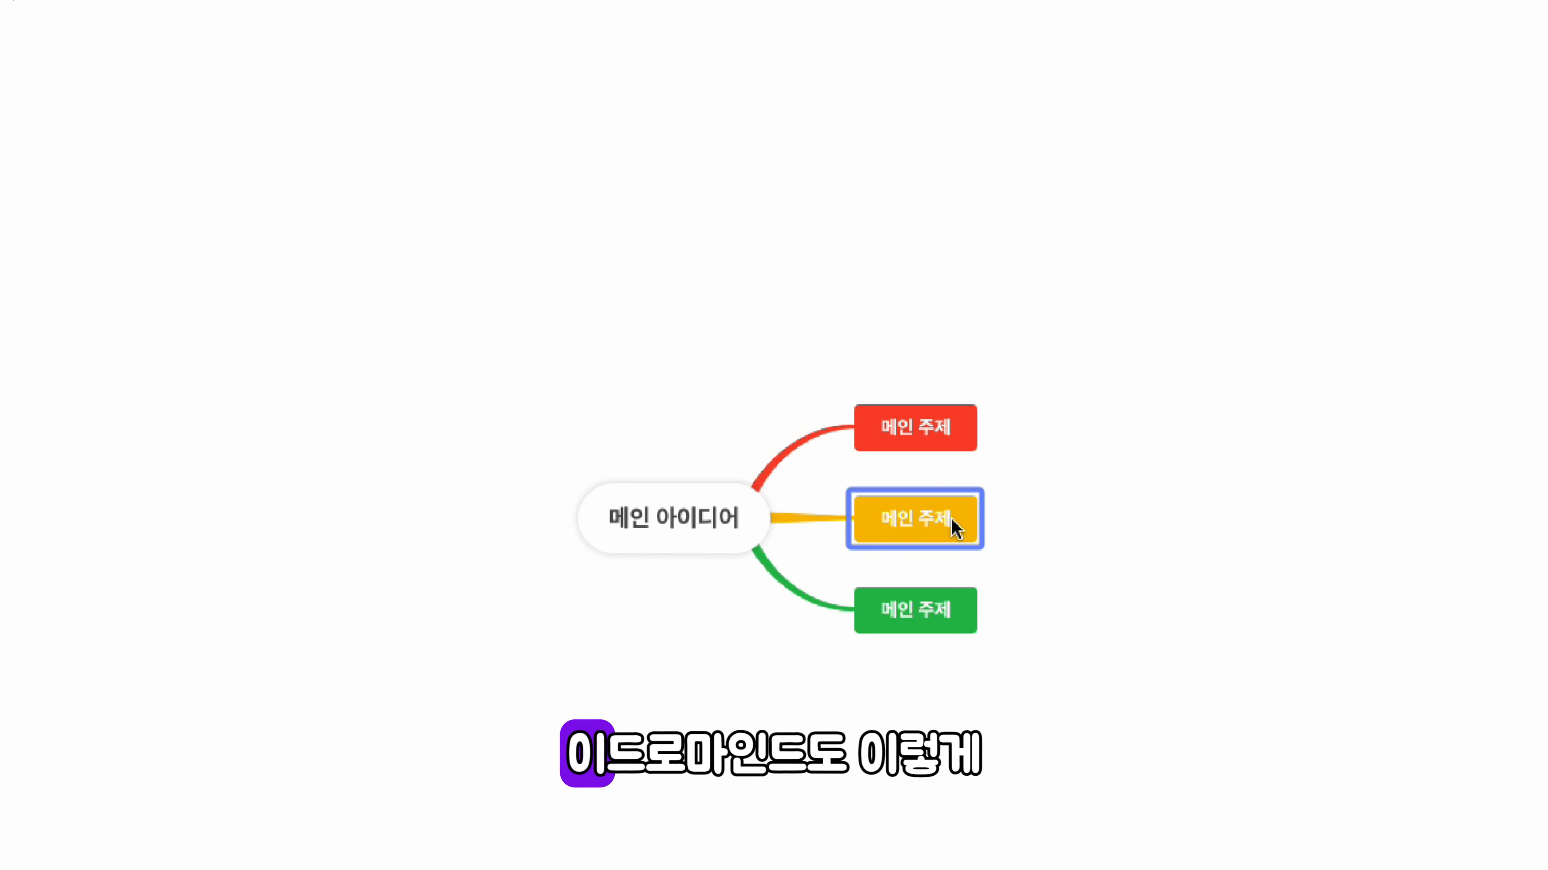
{"action": "left_click_drag", "start_coordinate": [912, 439], "coordinate": [919, 564]}
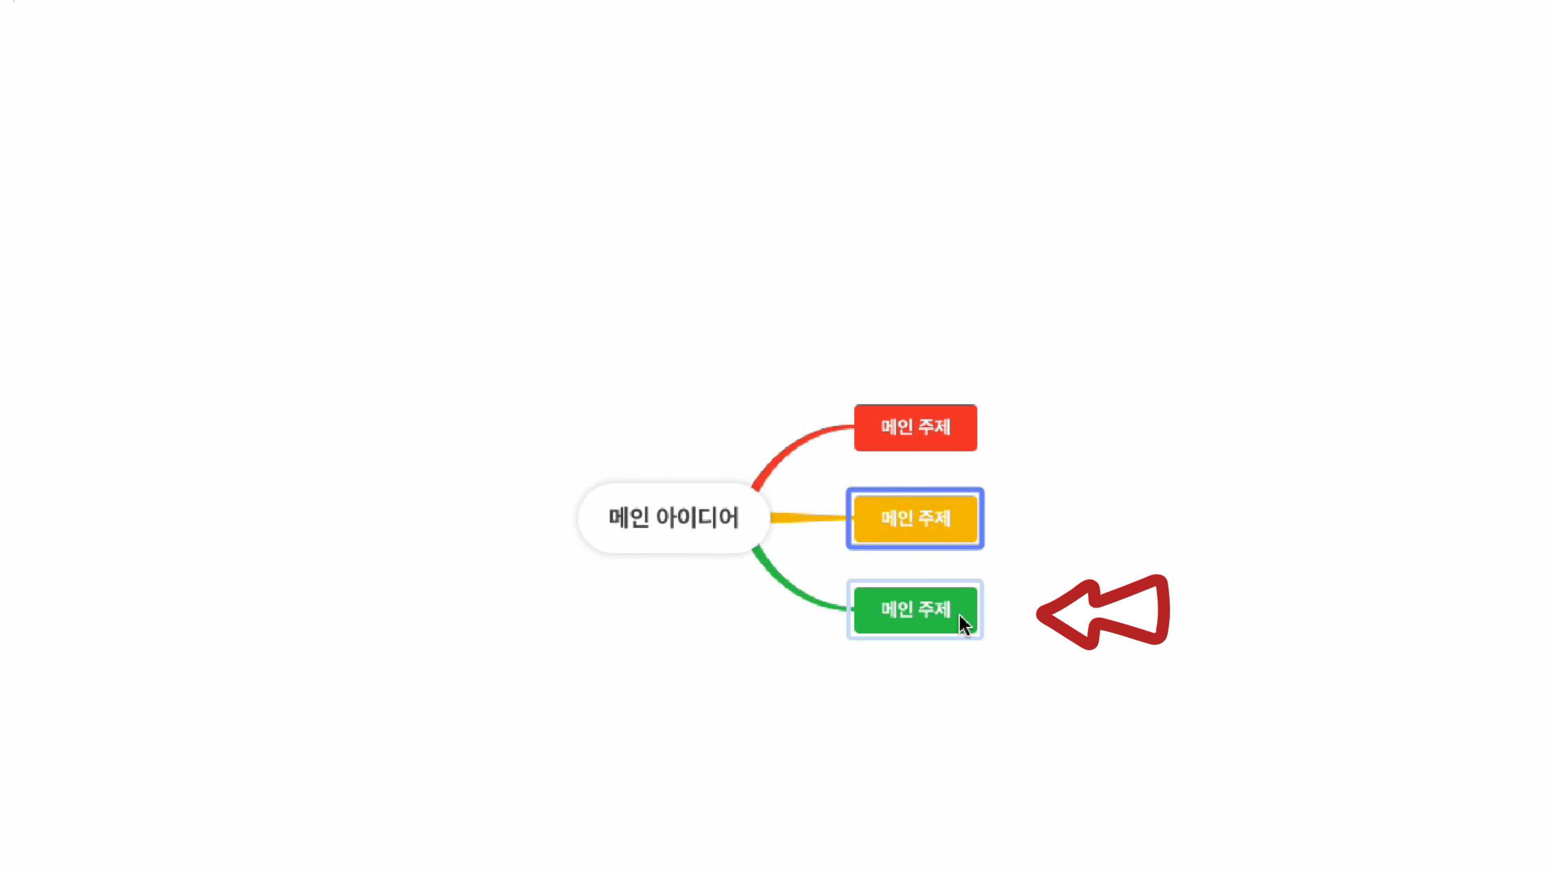
{"action": "left_click", "coordinate": [915, 601]}
Collapse all branches of the central idea 메인 아이디어 and expand them again.
{"action": "left_click", "coordinate": [643, 504]}
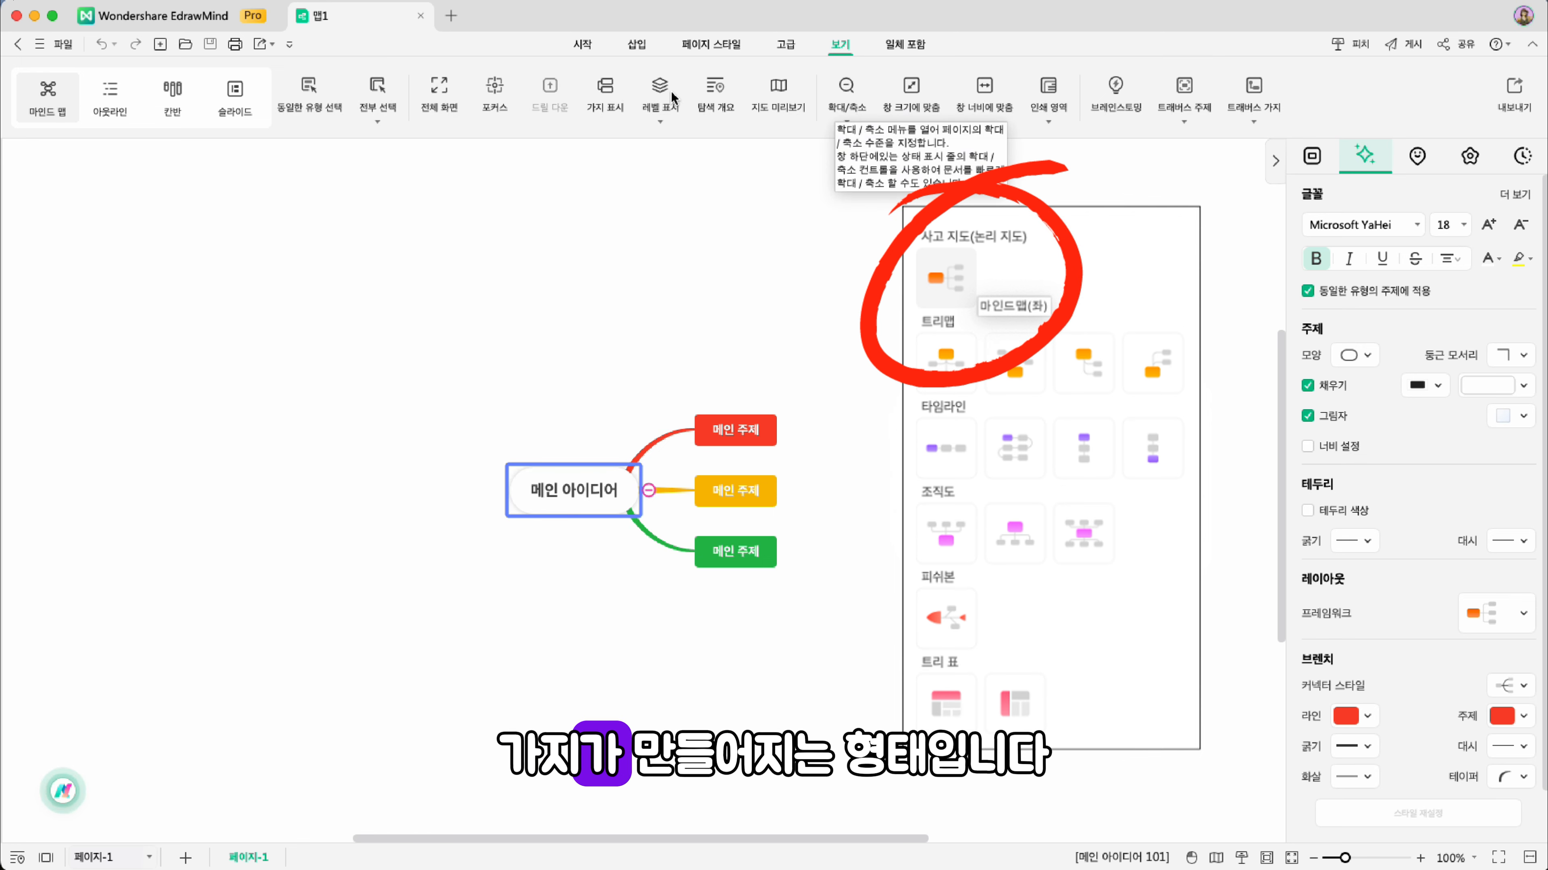
{"action": "left_click", "coordinate": [605, 101]}
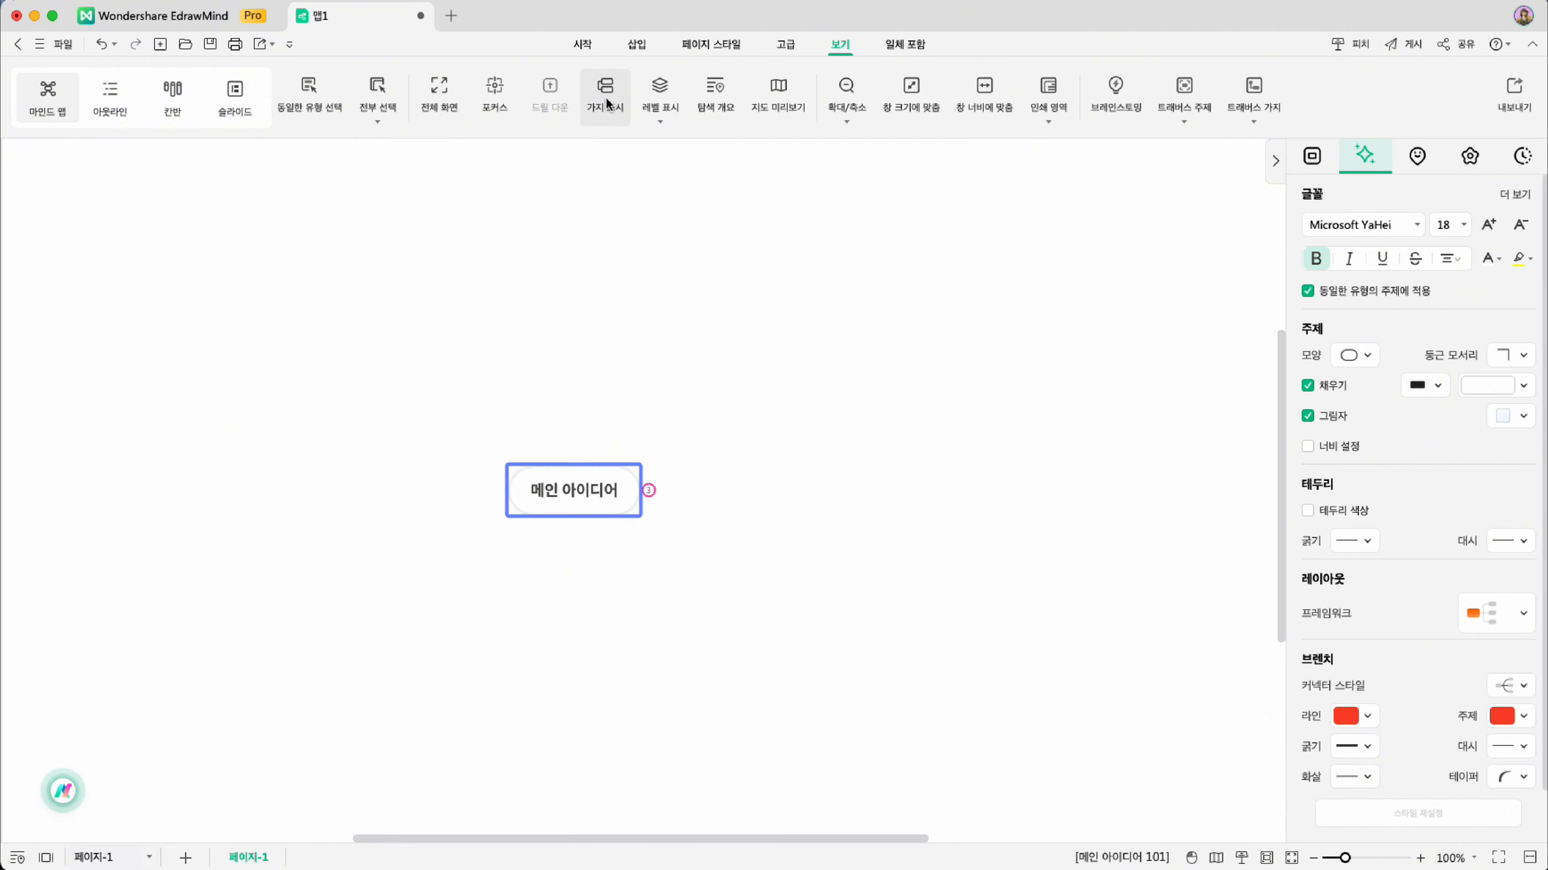
{"action": "left_click", "coordinate": [606, 101]}
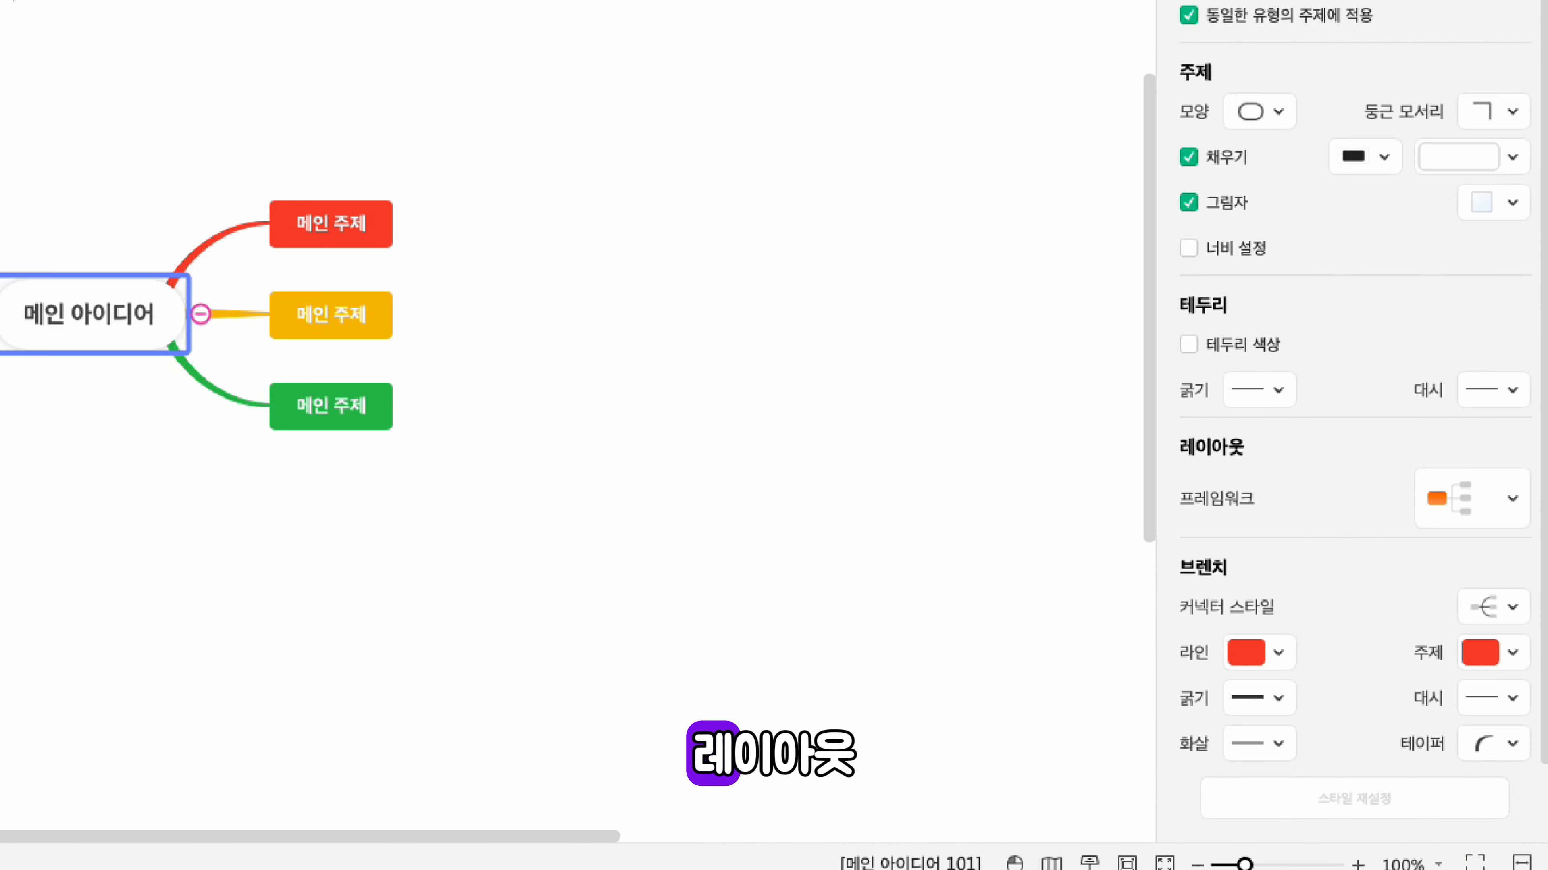
Change the mind map's layout to the two-sided map, the first option under 사고 지도(논리 지도).
{"action": "left_click", "coordinate": [1492, 499]}
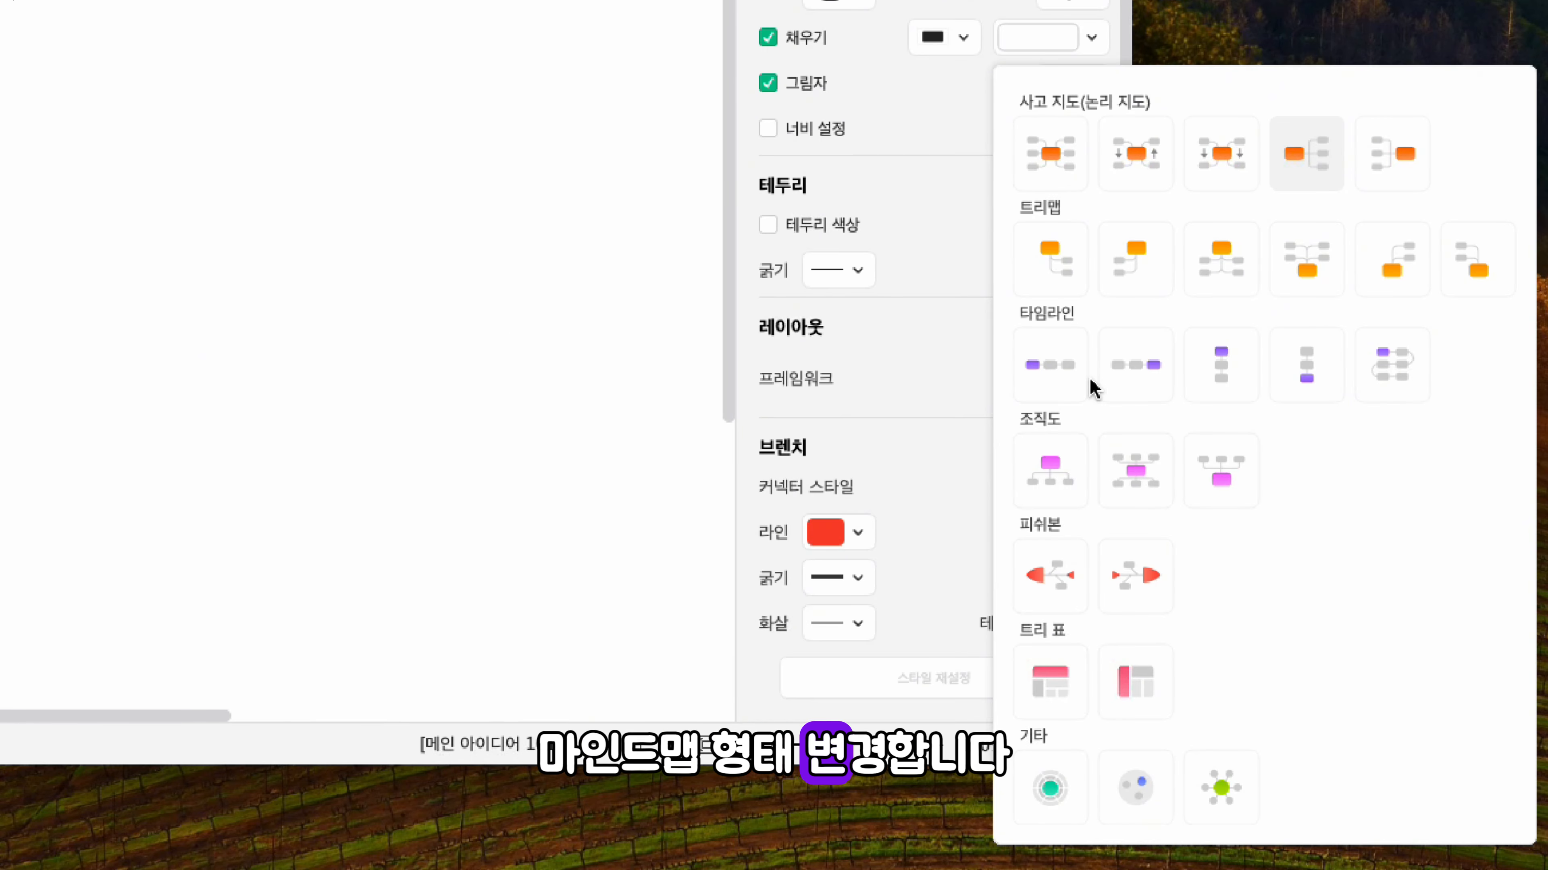
{"action": "left_click", "coordinate": [1051, 153]}
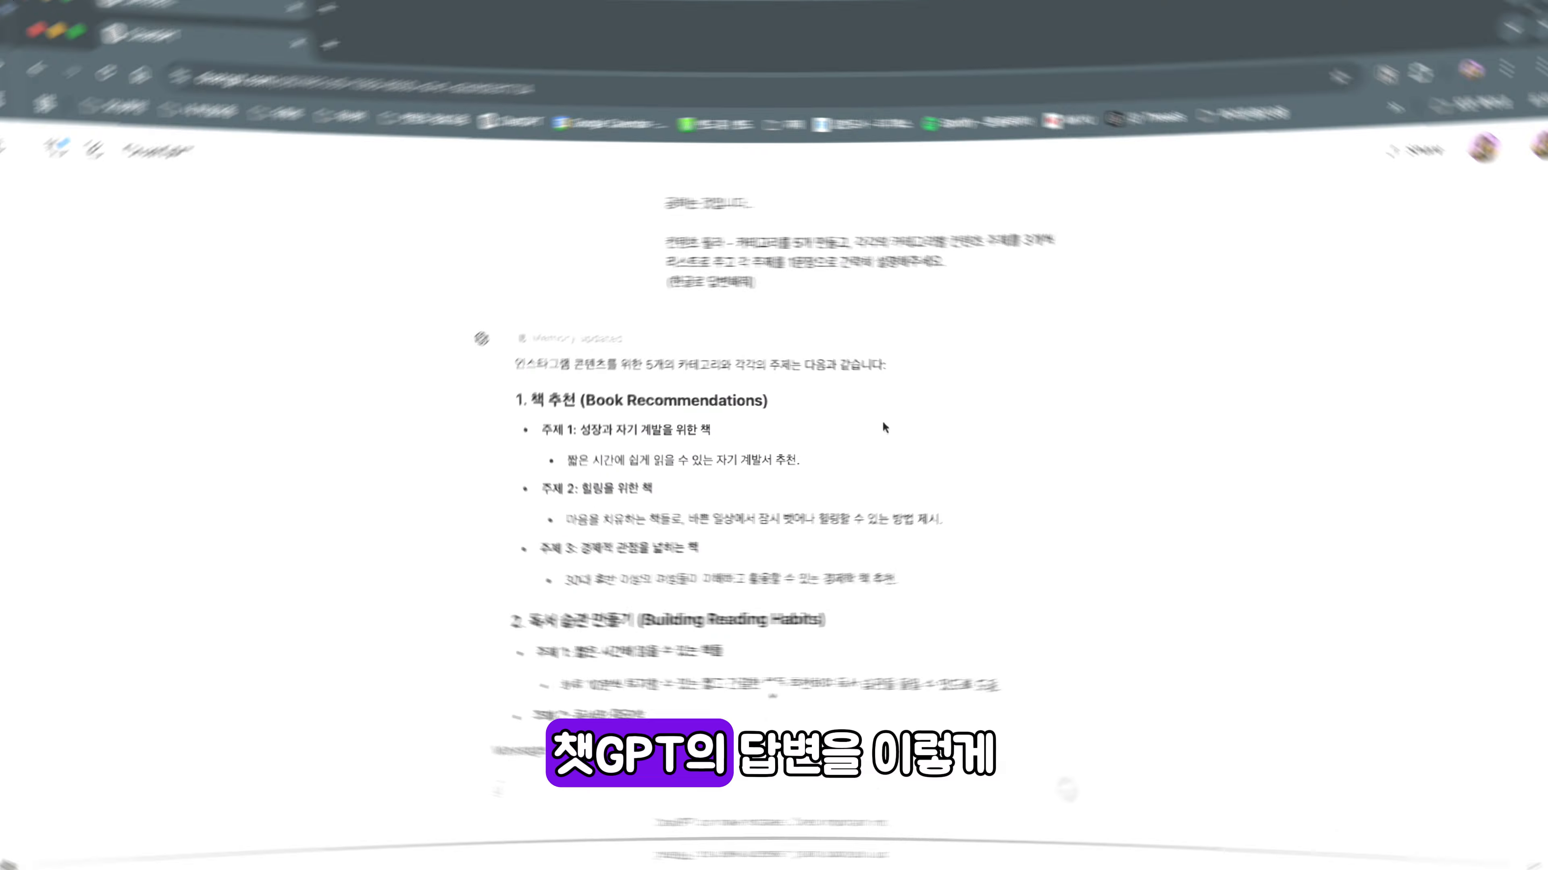
Copy the categories and topics from ChatGPT's answer and paste them as branches of 메인 아이디어 in a new EdrawMind map.
{"action": "scroll", "coordinate": [563, 447], "scroll_direction": "down", "scroll_amount": 3}
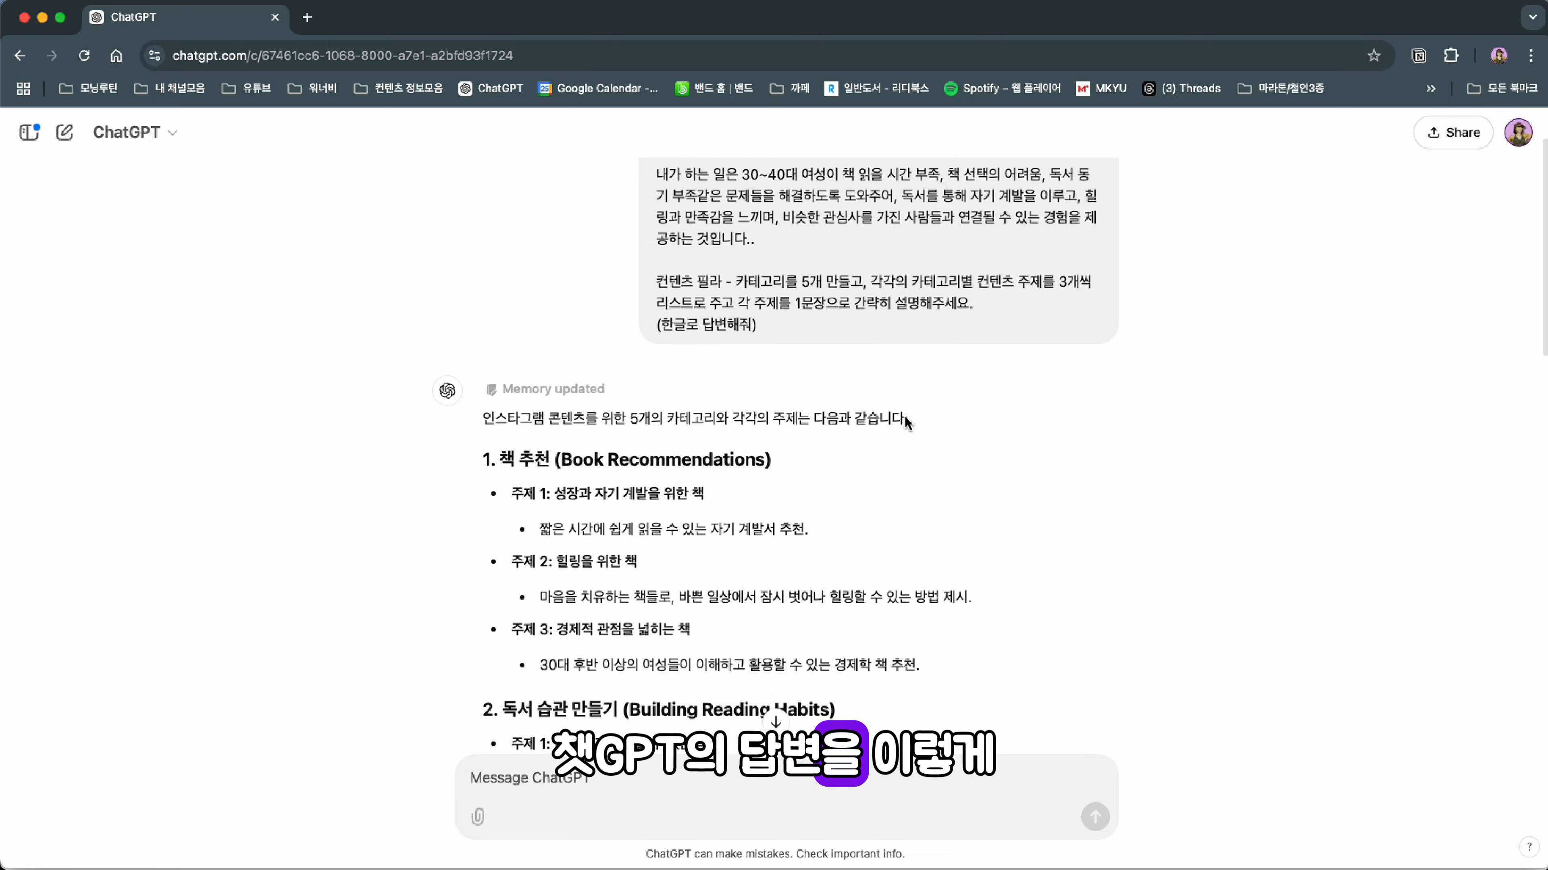
{"action": "left_click_drag", "start_coordinate": [485, 422], "coordinate": [826, 652]}
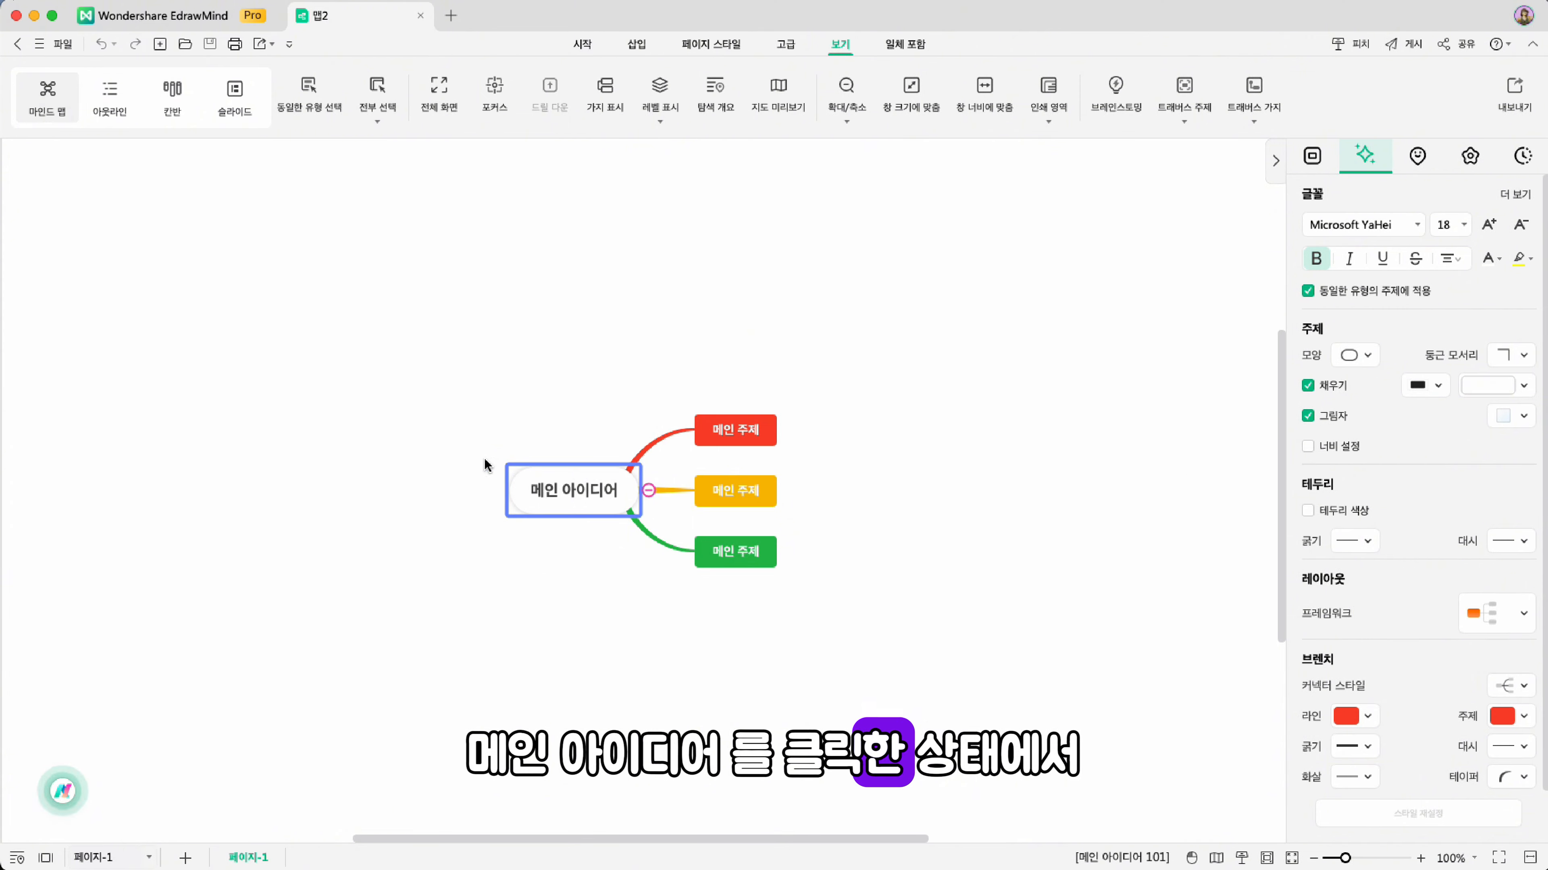
{"action": "key", "text": "super+v"}
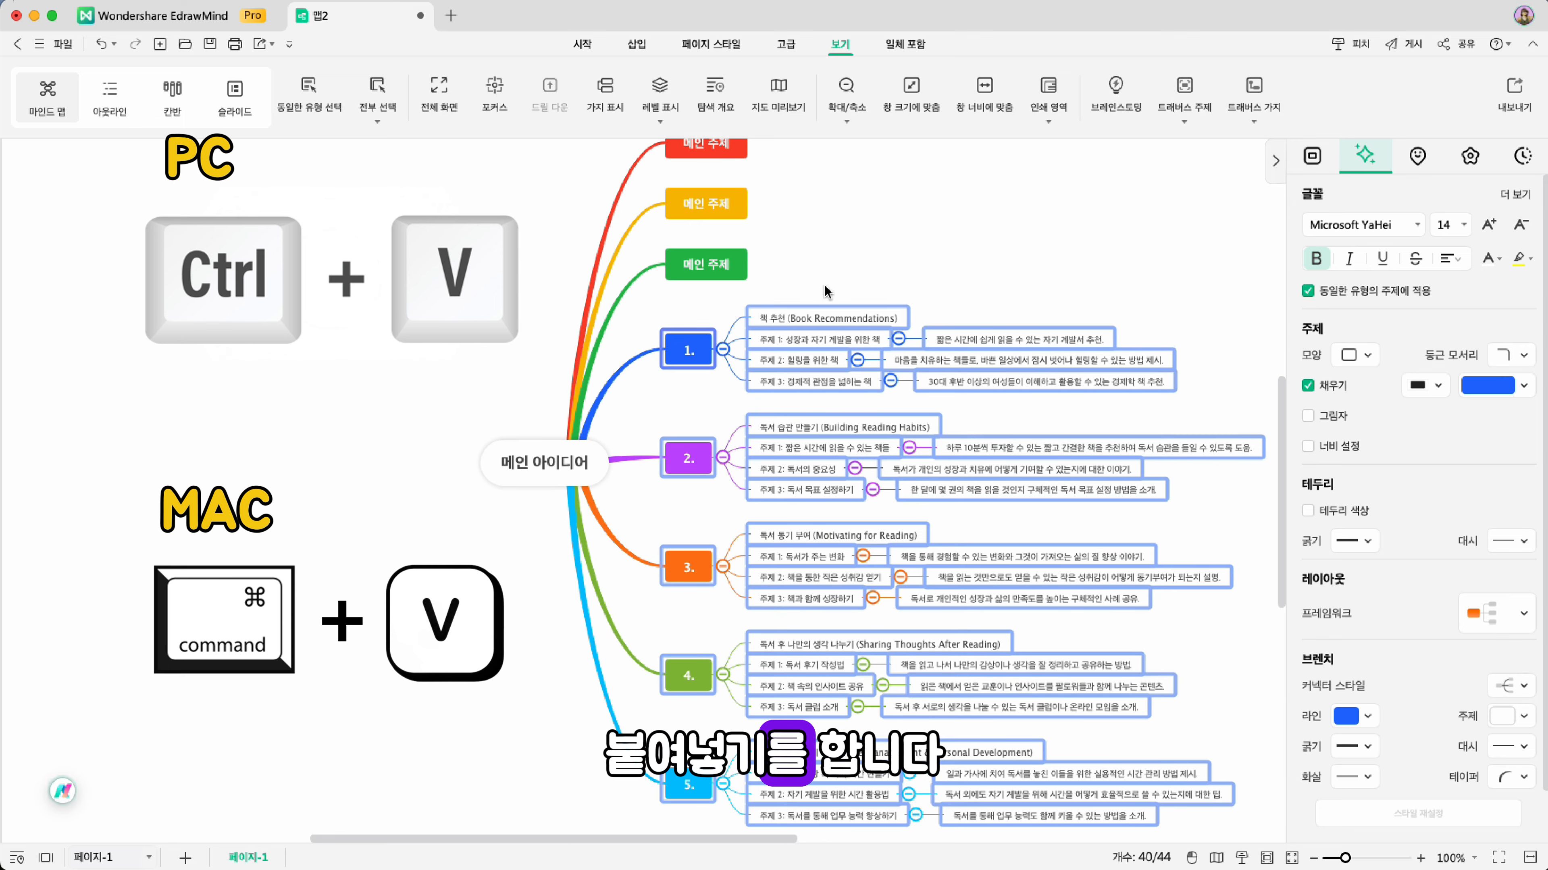
{"action": "left_click", "coordinate": [785, 247]}
{"action": "left_click", "coordinate": [576, 466]}
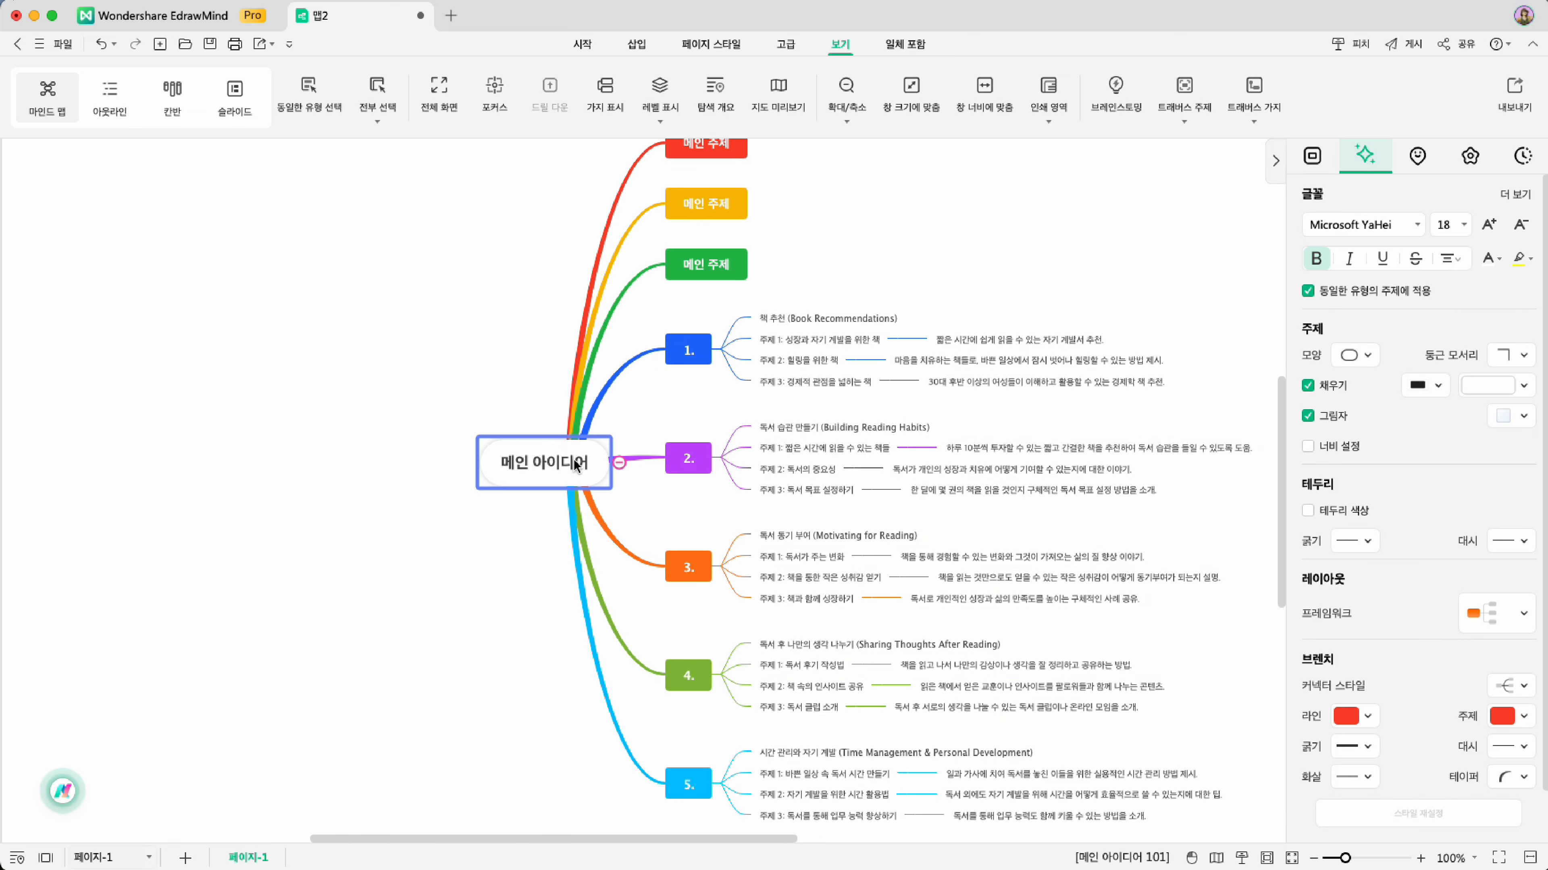
{"action": "left_click", "coordinate": [1495, 618]}
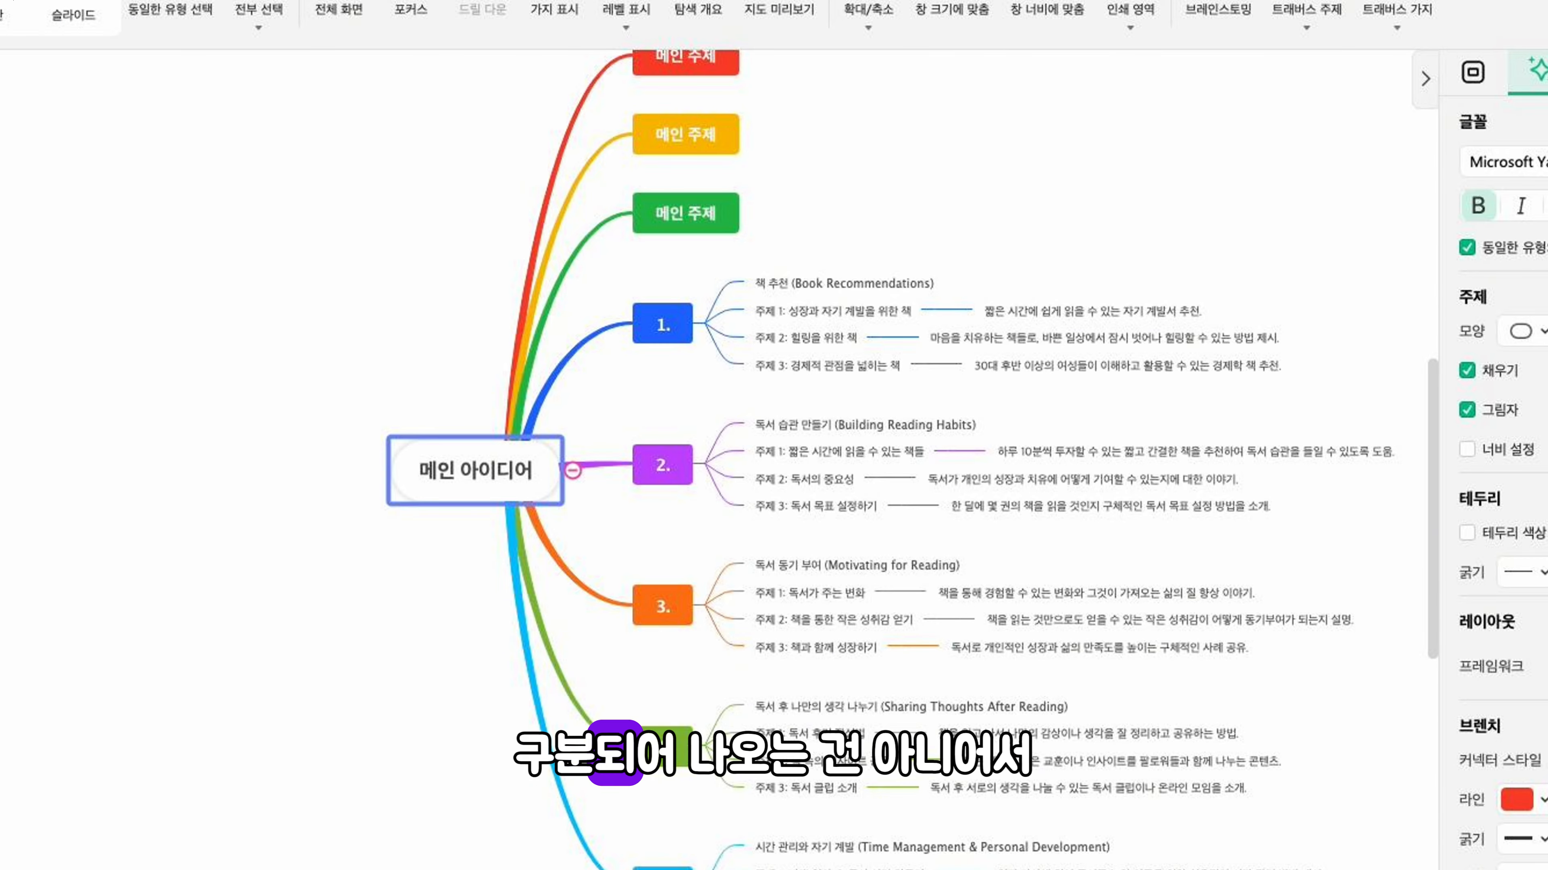
Delete the three unused 메인 주제 placeholder topics and open the 책 추천 (Book Recommendations) subtopic's text for editing.
{"action": "left_click_drag", "start_coordinate": [1024, 558], "coordinate": [730, 595]}
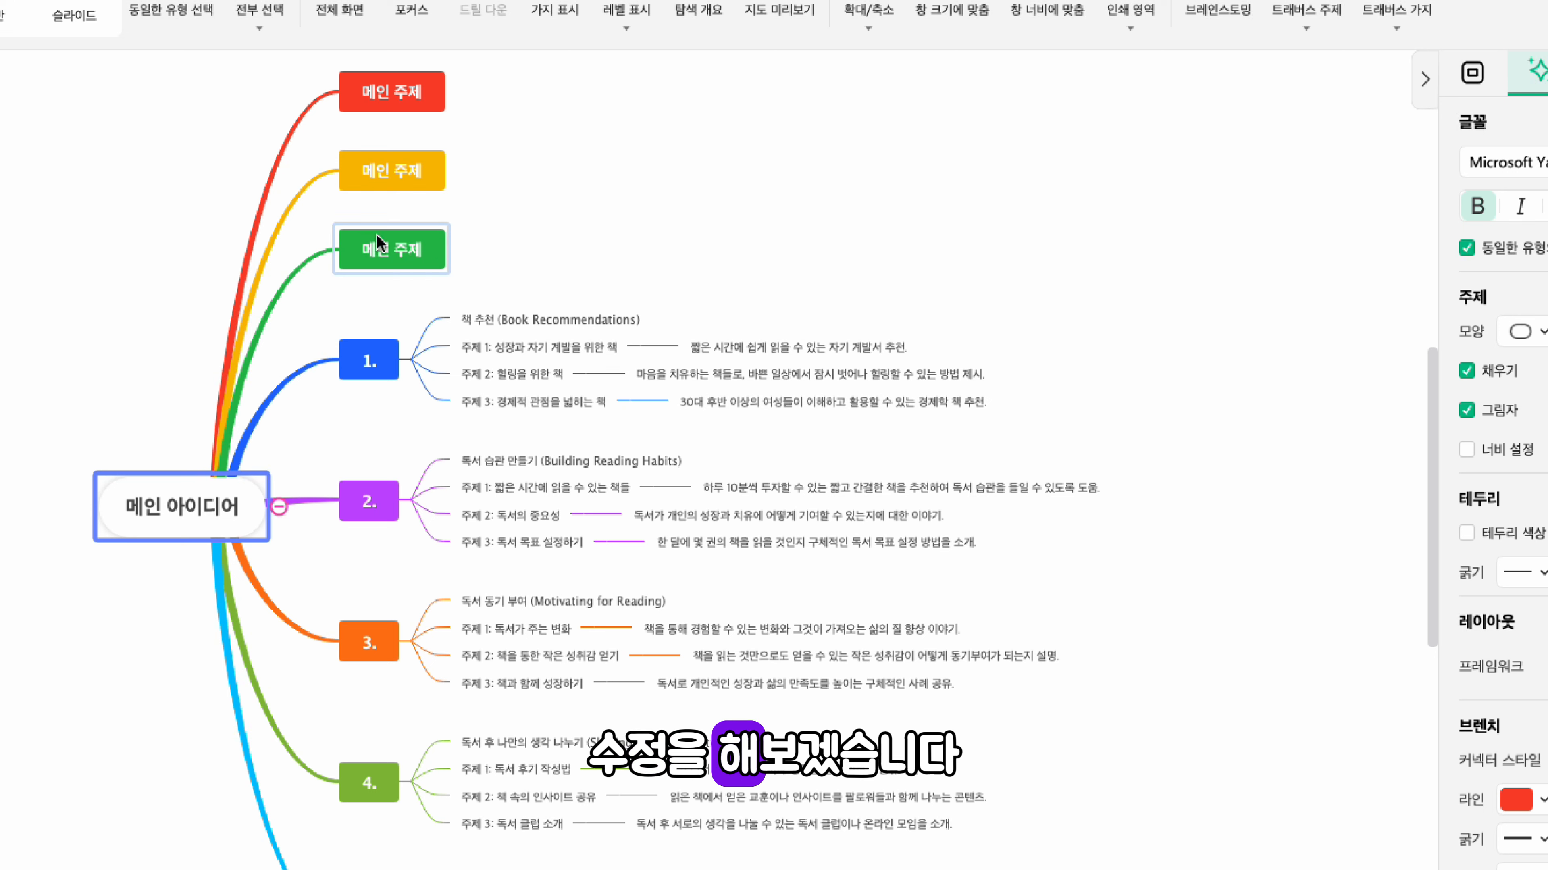
{"action": "key", "text": "Delete"}
{"action": "left_click", "coordinate": [385, 209]}
{"action": "key", "text": "Delete"}
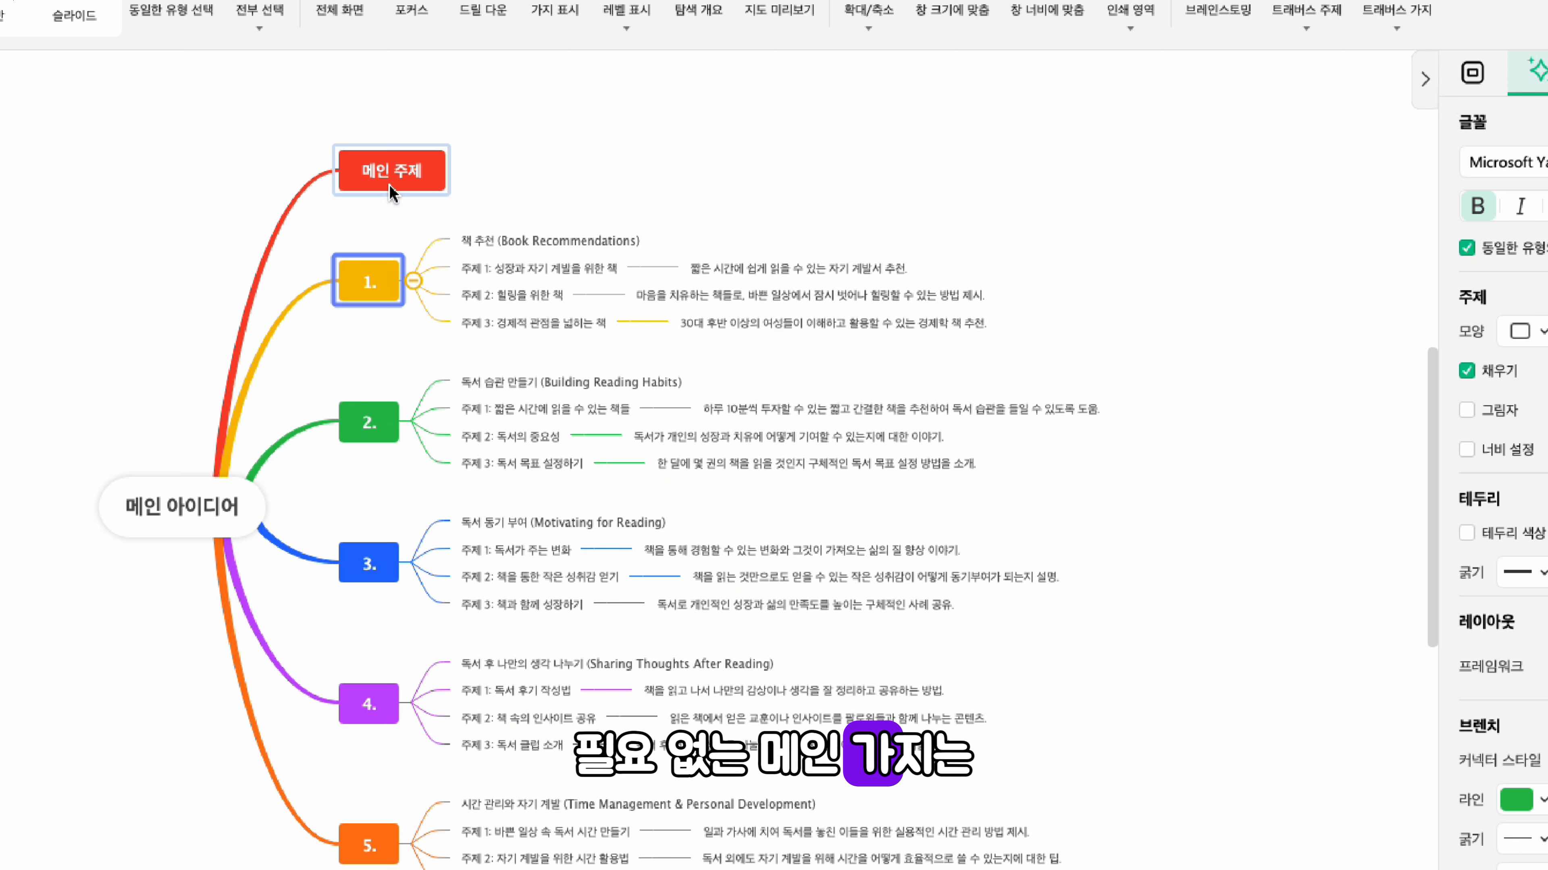
{"action": "left_click", "coordinate": [389, 185]}
{"action": "key", "text": "Delete"}
{"action": "left_click", "coordinate": [500, 190]}
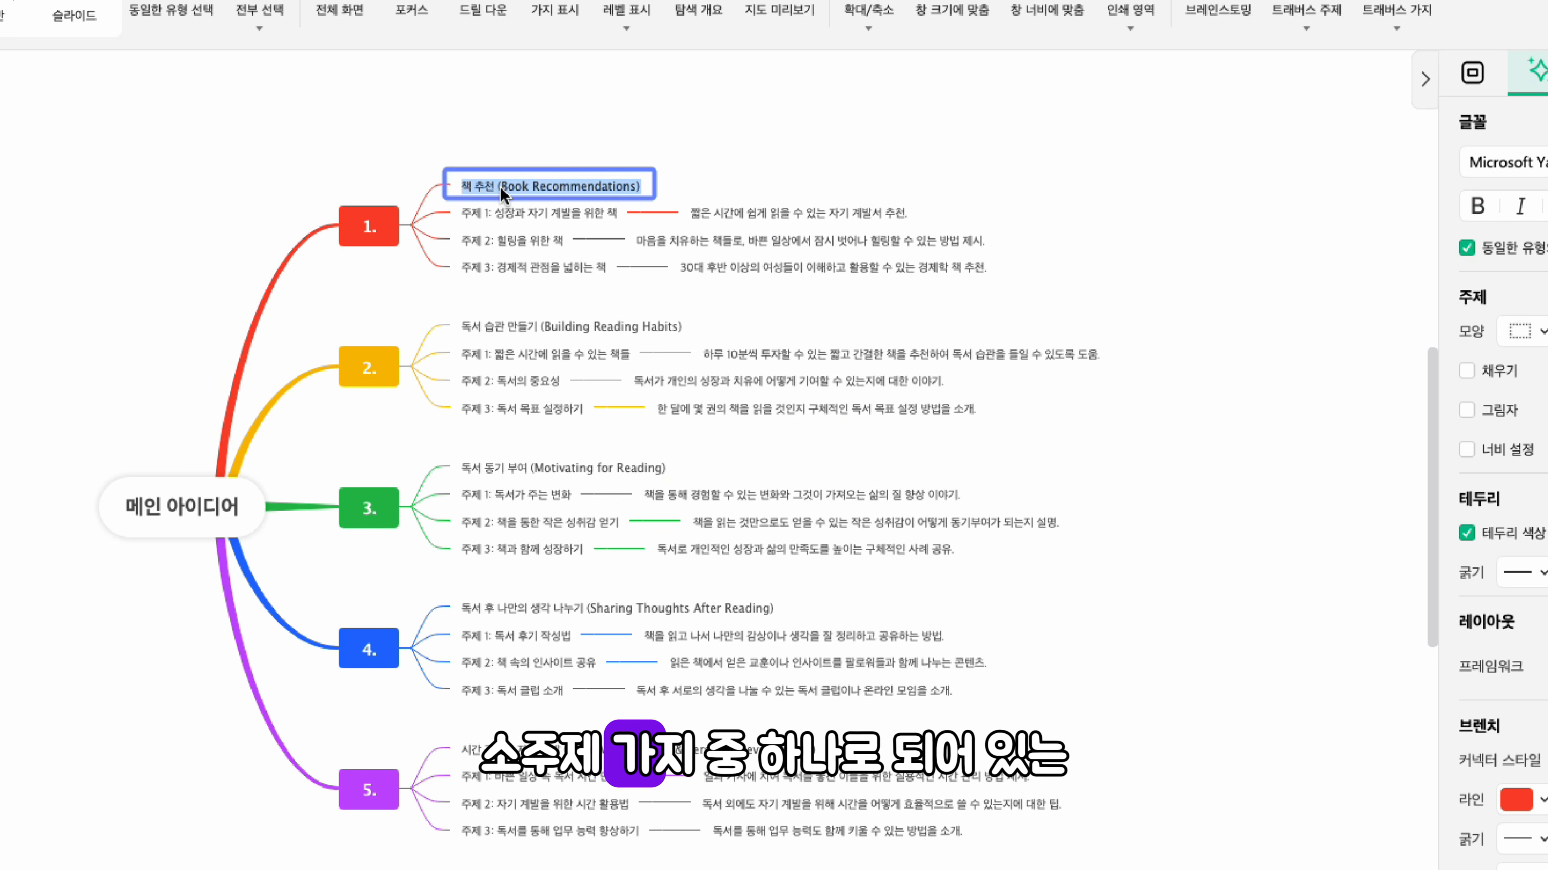
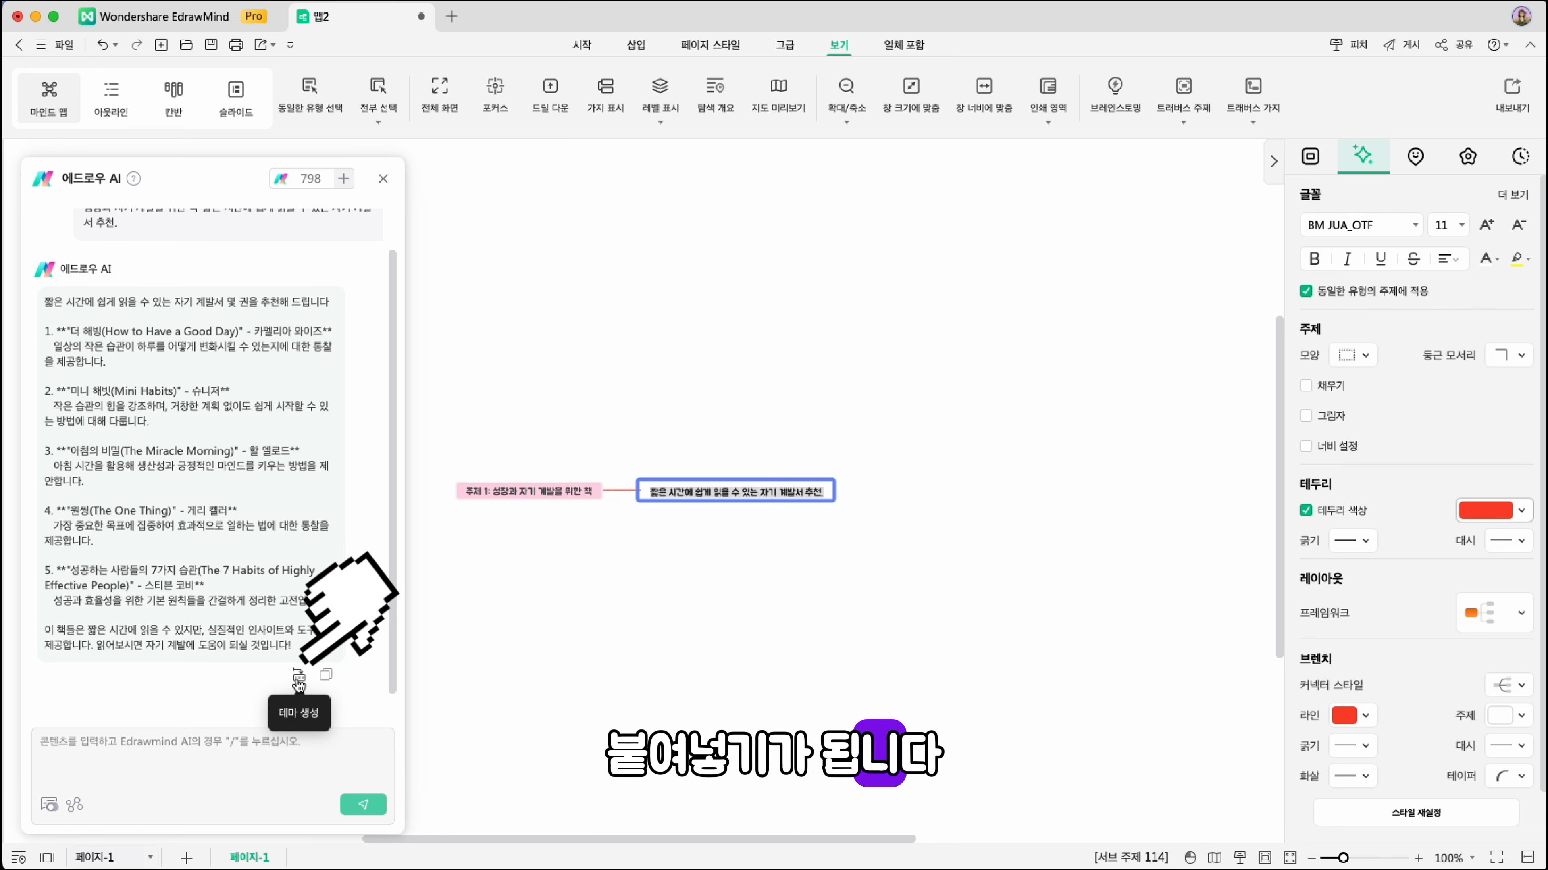
Insert the AI-generated book recommendations as subtopics of "짧은 시간에 쉽게 읽을 수 있는 자기 계발서 추천".
{"action": "left_click", "coordinate": [298, 677]}
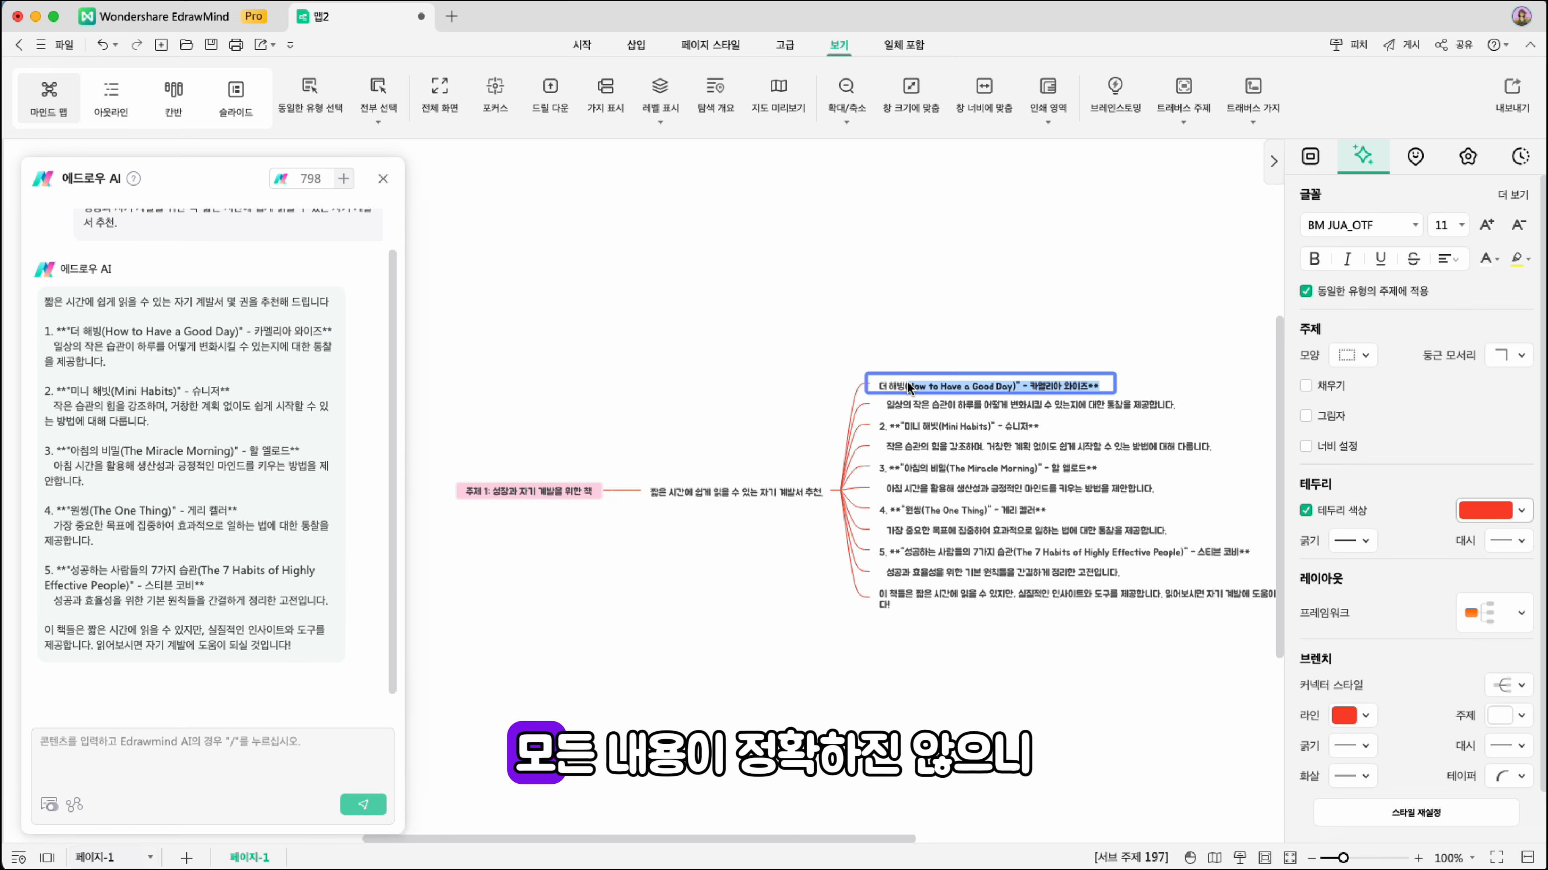
{"action": "double_click", "coordinate": [851, 434]}
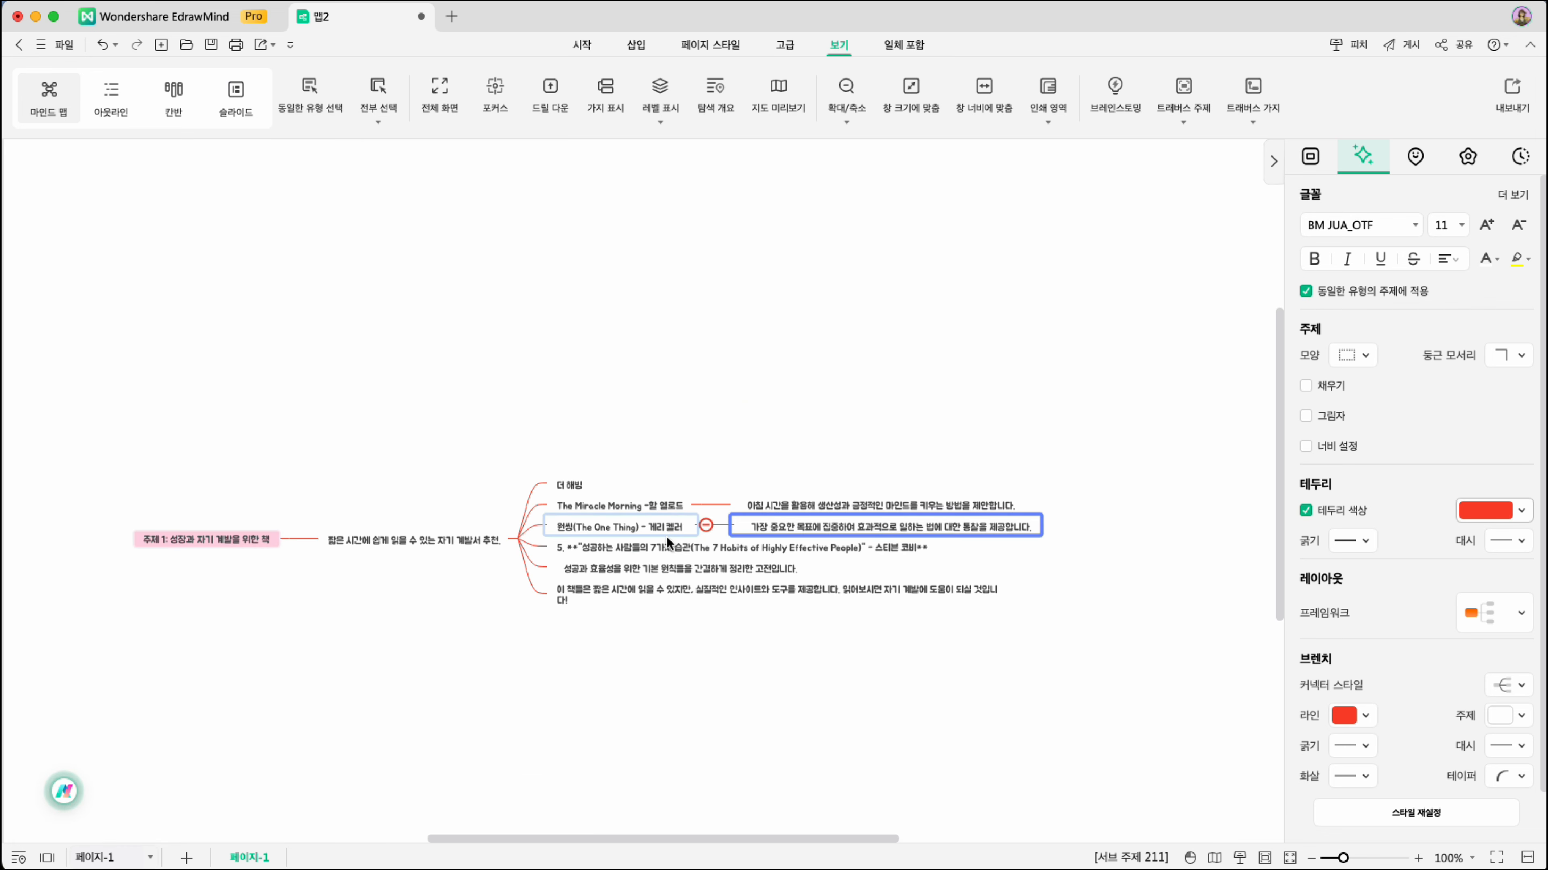
Remove the leading number, asterisks and quotation marks and the trailing asterisks from the 성공하는 사람들의 7가지 습관 topic's title.
{"action": "double_click", "coordinate": [581, 547]}
{"action": "left_click_drag", "start_coordinate": [580, 546], "coordinate": [558, 543]}
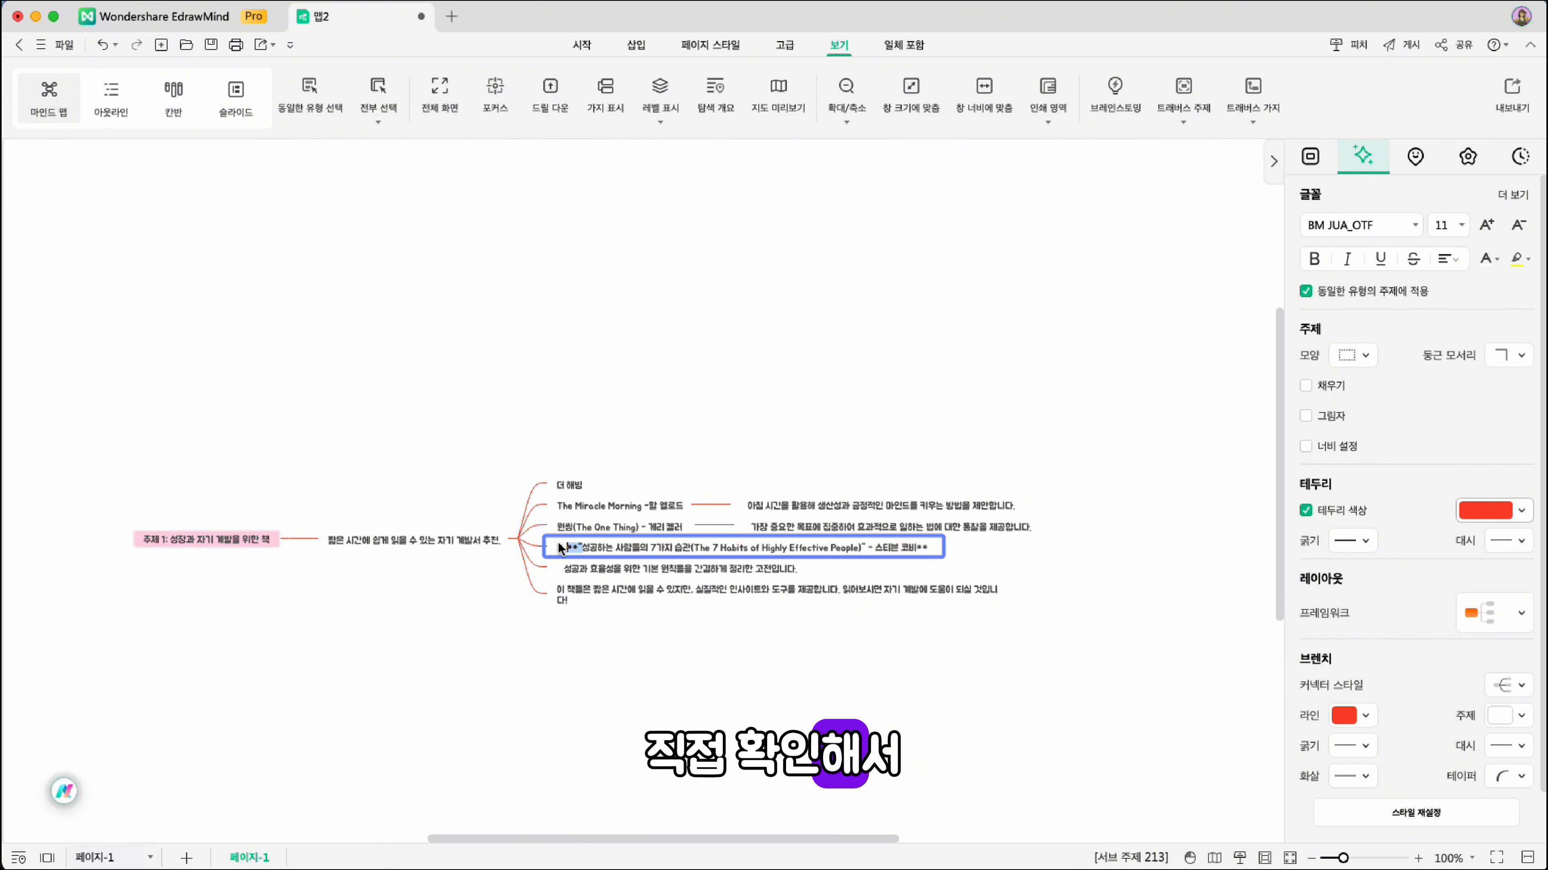
{"action": "key", "text": "BackSpace"}
{"action": "key", "text": "BackSpace"}
{"action": "key", "text": "BackSpace"}
{"action": "key", "text": "BackSpace"}
{"action": "left_click", "coordinate": [585, 571]}
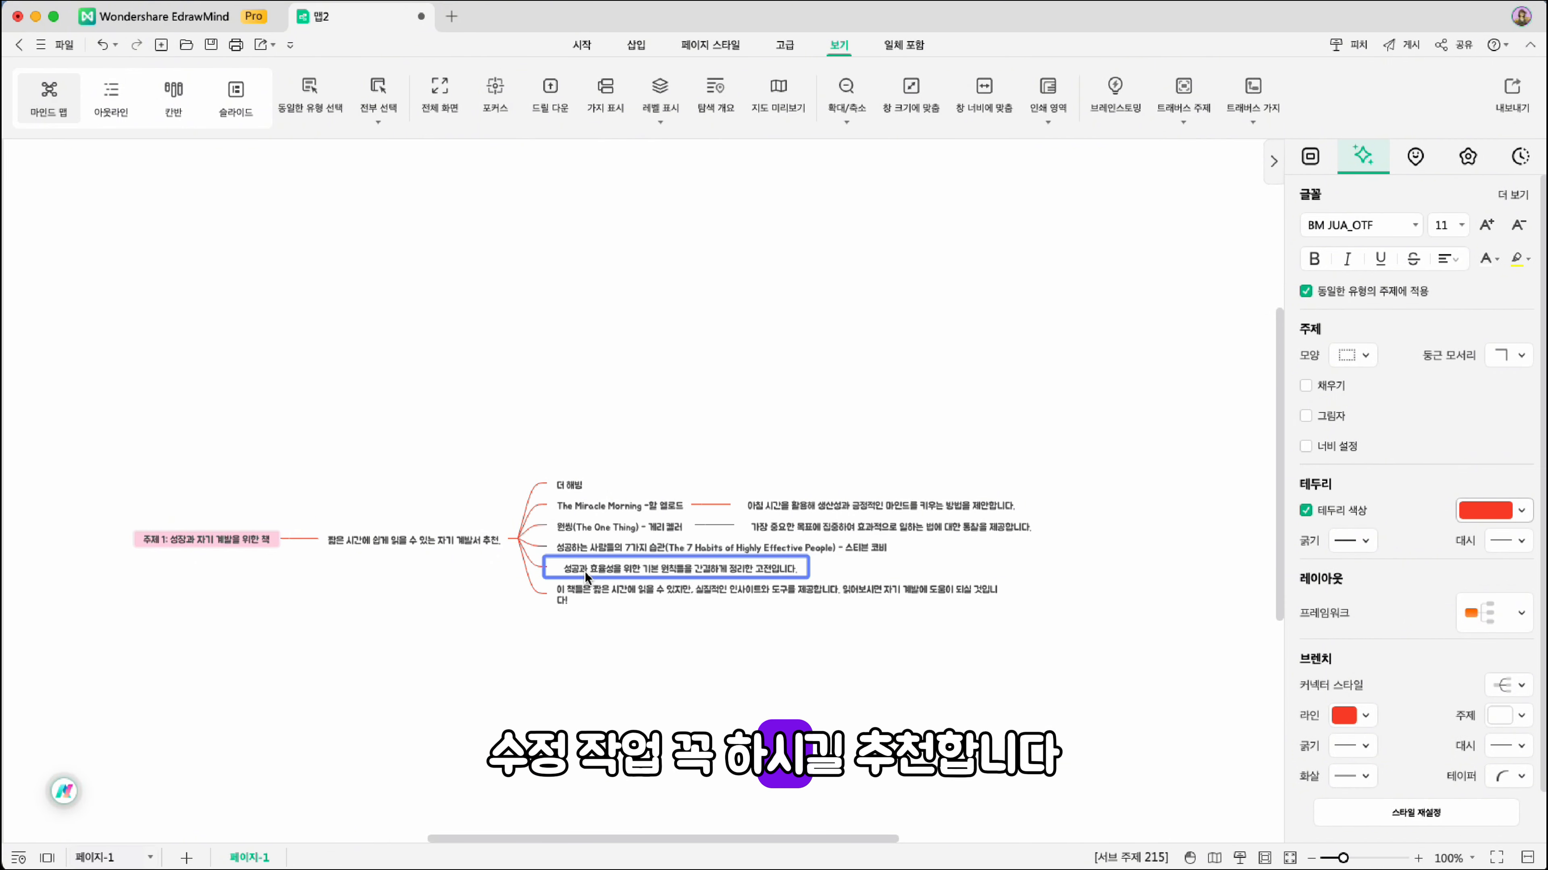
Nest the 성공과 효율성을 위한 description under the 성공하는 사람들의 7가지 습관 topic and delete the closing remark topic that starts with 이 책들은.
{"action": "left_click_drag", "start_coordinate": [889, 550], "coordinate": [889, 552]}
{"action": "left_click", "coordinate": [629, 579]}
{"action": "key", "text": "Delete"}
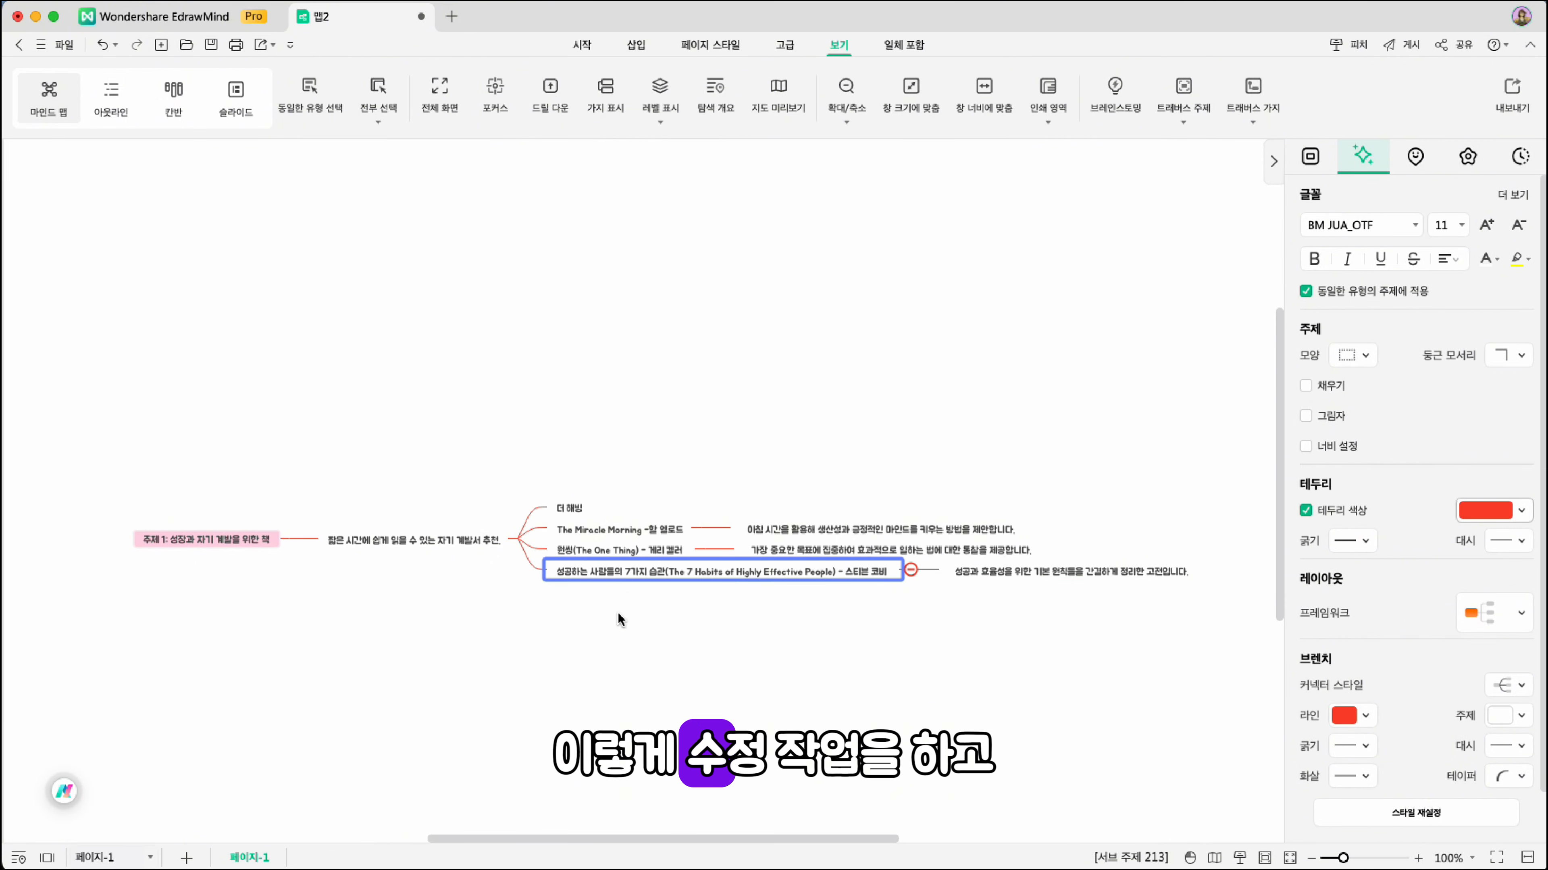
{"action": "left_click", "coordinate": [618, 613]}
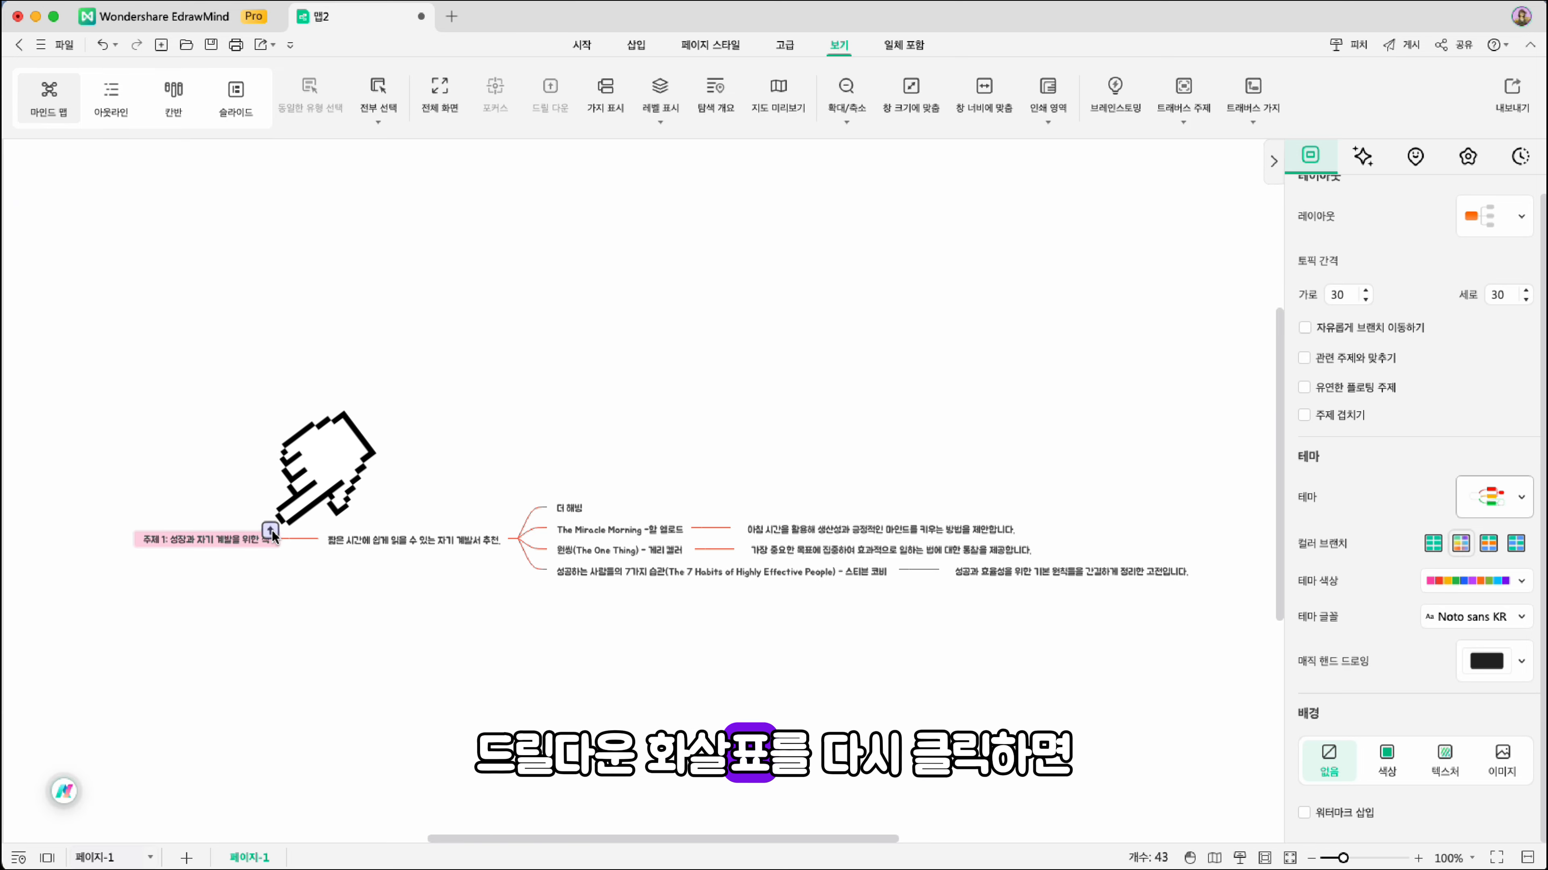
Leave the drill-down of 주제 1: 성장과 자기 계발을 위한 책 and return to the full 북스타그램 mind map.
{"action": "left_click", "coordinate": [270, 530]}
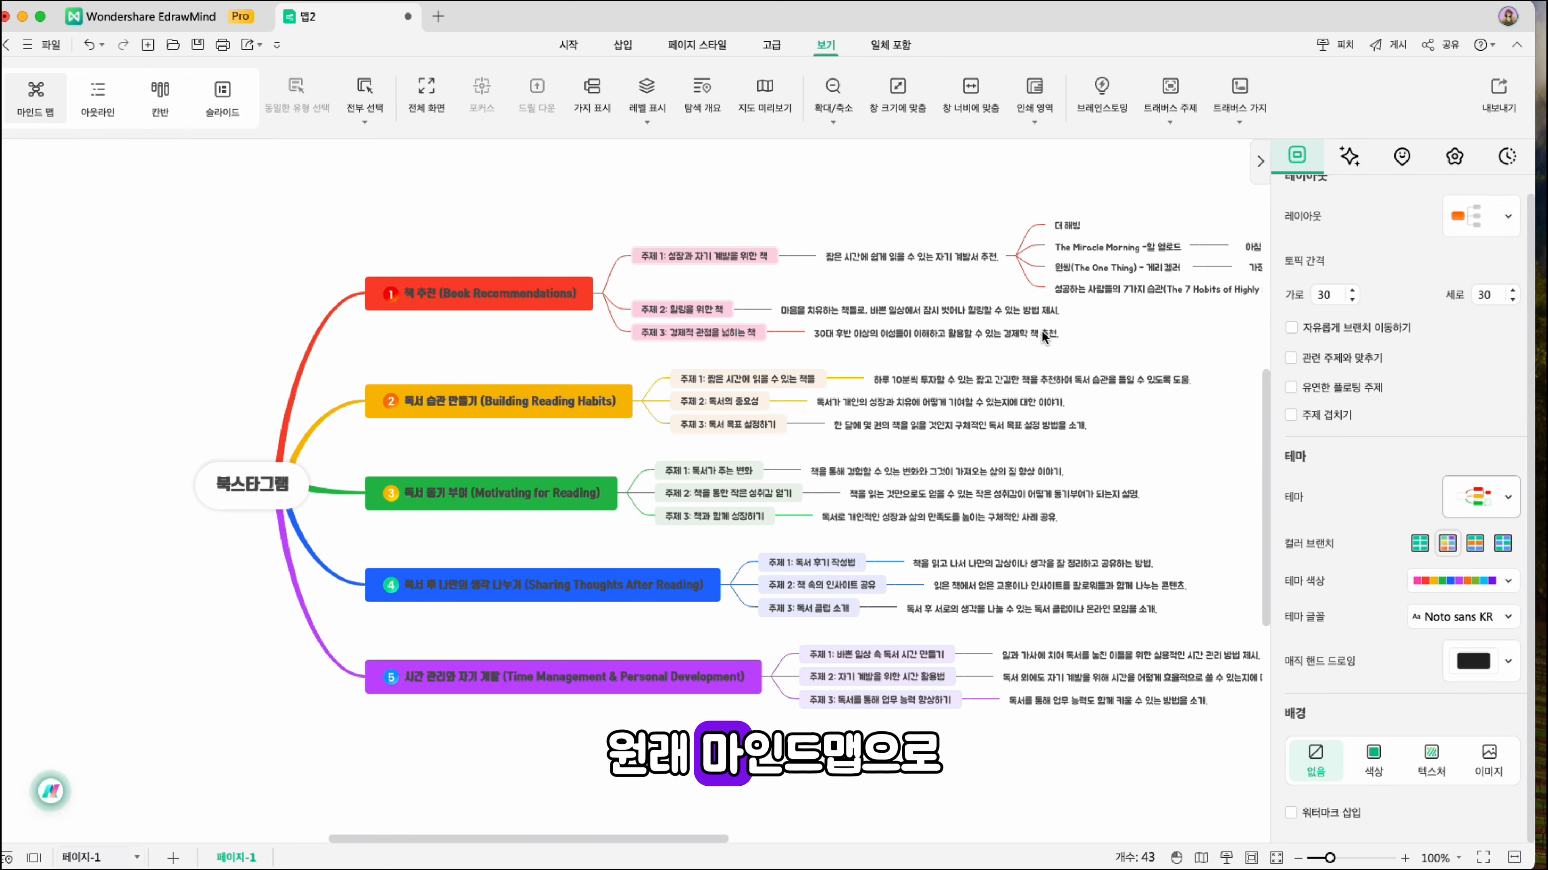
{"action": "scroll", "coordinate": [553, 304], "scroll_direction": "right", "scroll_amount": 6}
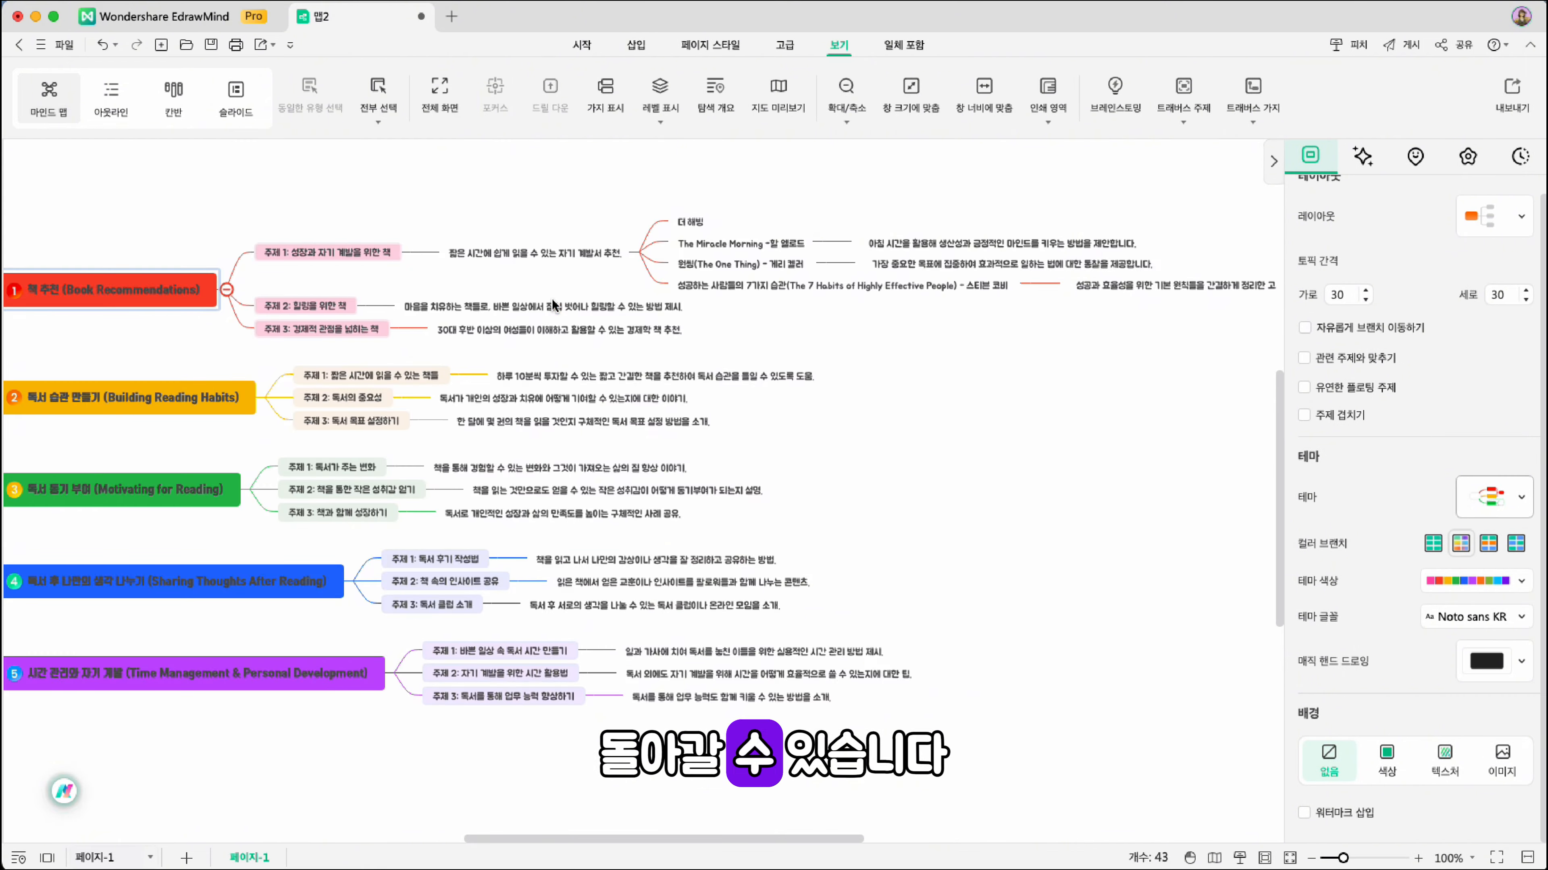
{"action": "scroll", "coordinate": [553, 303], "scroll_direction": "left", "scroll_amount": 2}
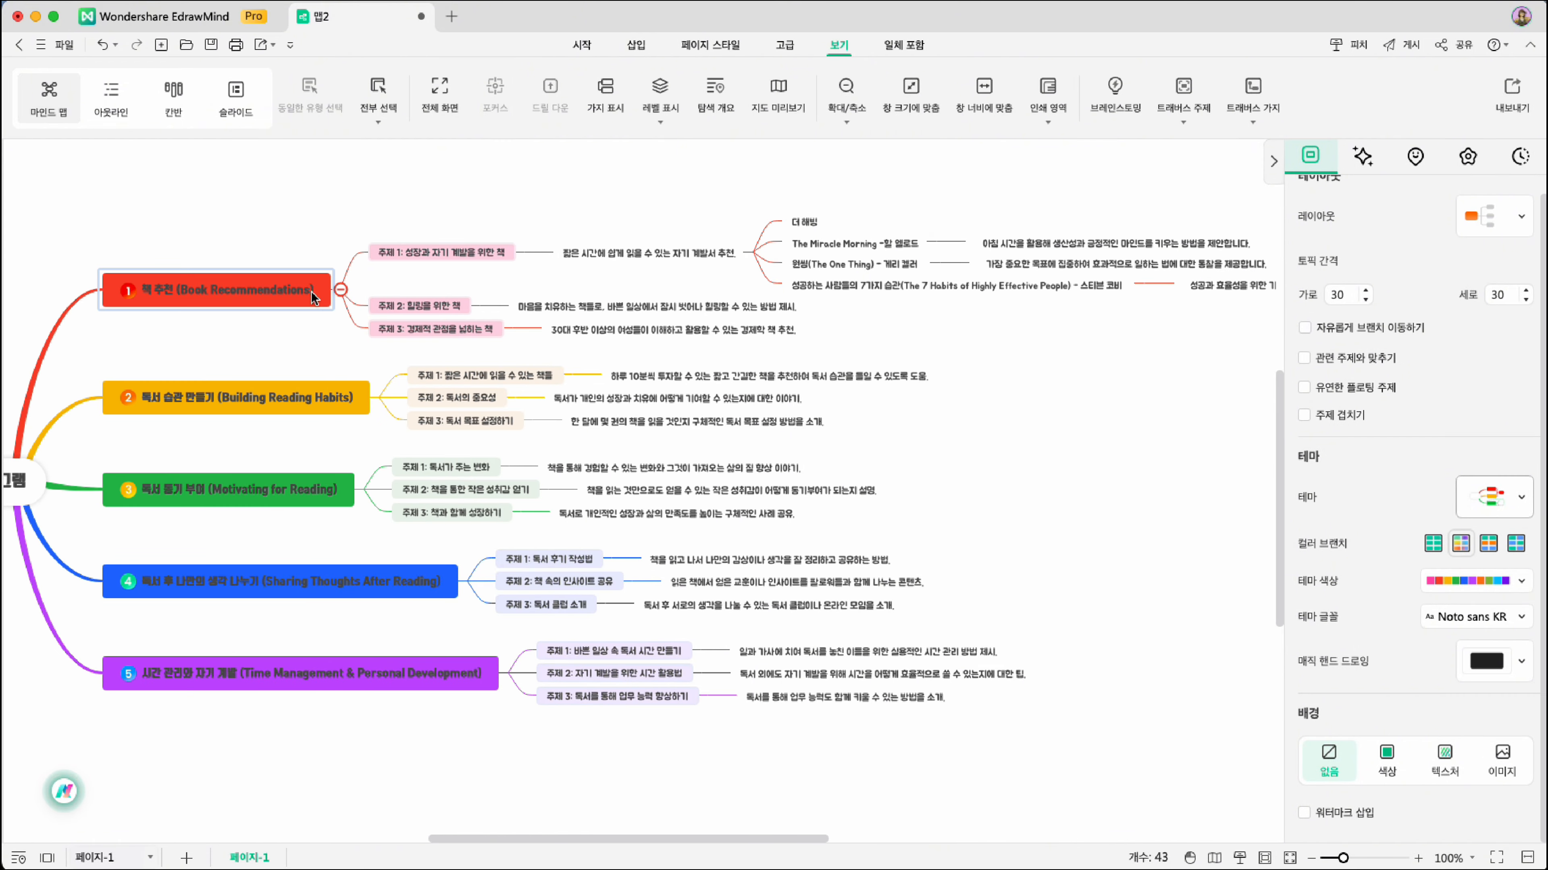
{"action": "left_click", "coordinate": [338, 401]}
{"action": "scroll", "coordinate": [165, 455], "scroll_direction": "left", "scroll_amount": 3}
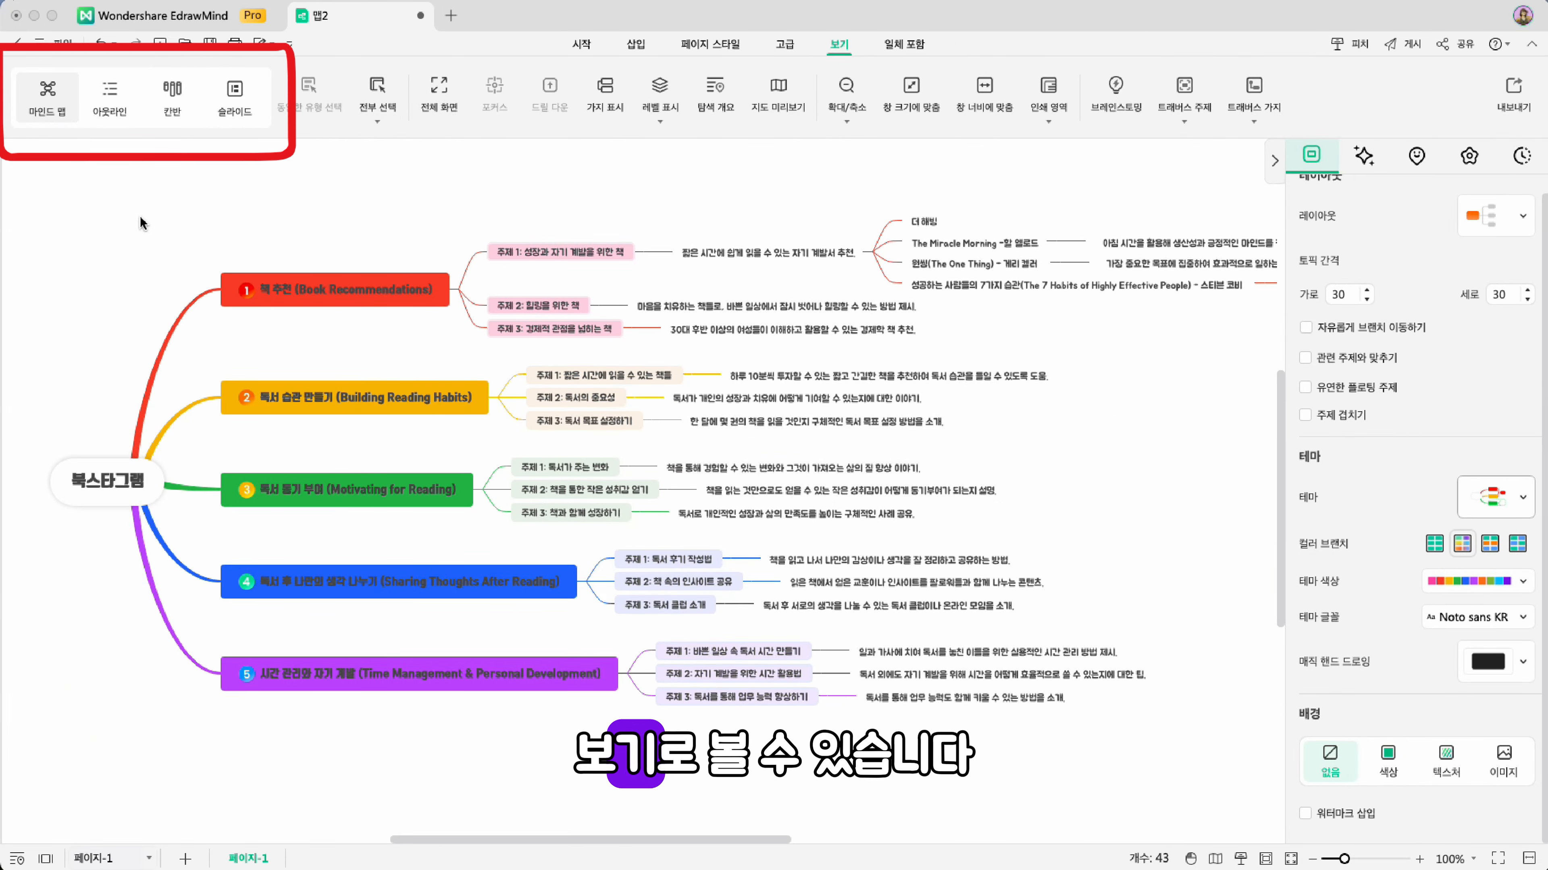
Display the map as an outline (아웃라인) and read through its categories and topics.
{"action": "left_click", "coordinate": [110, 97]}
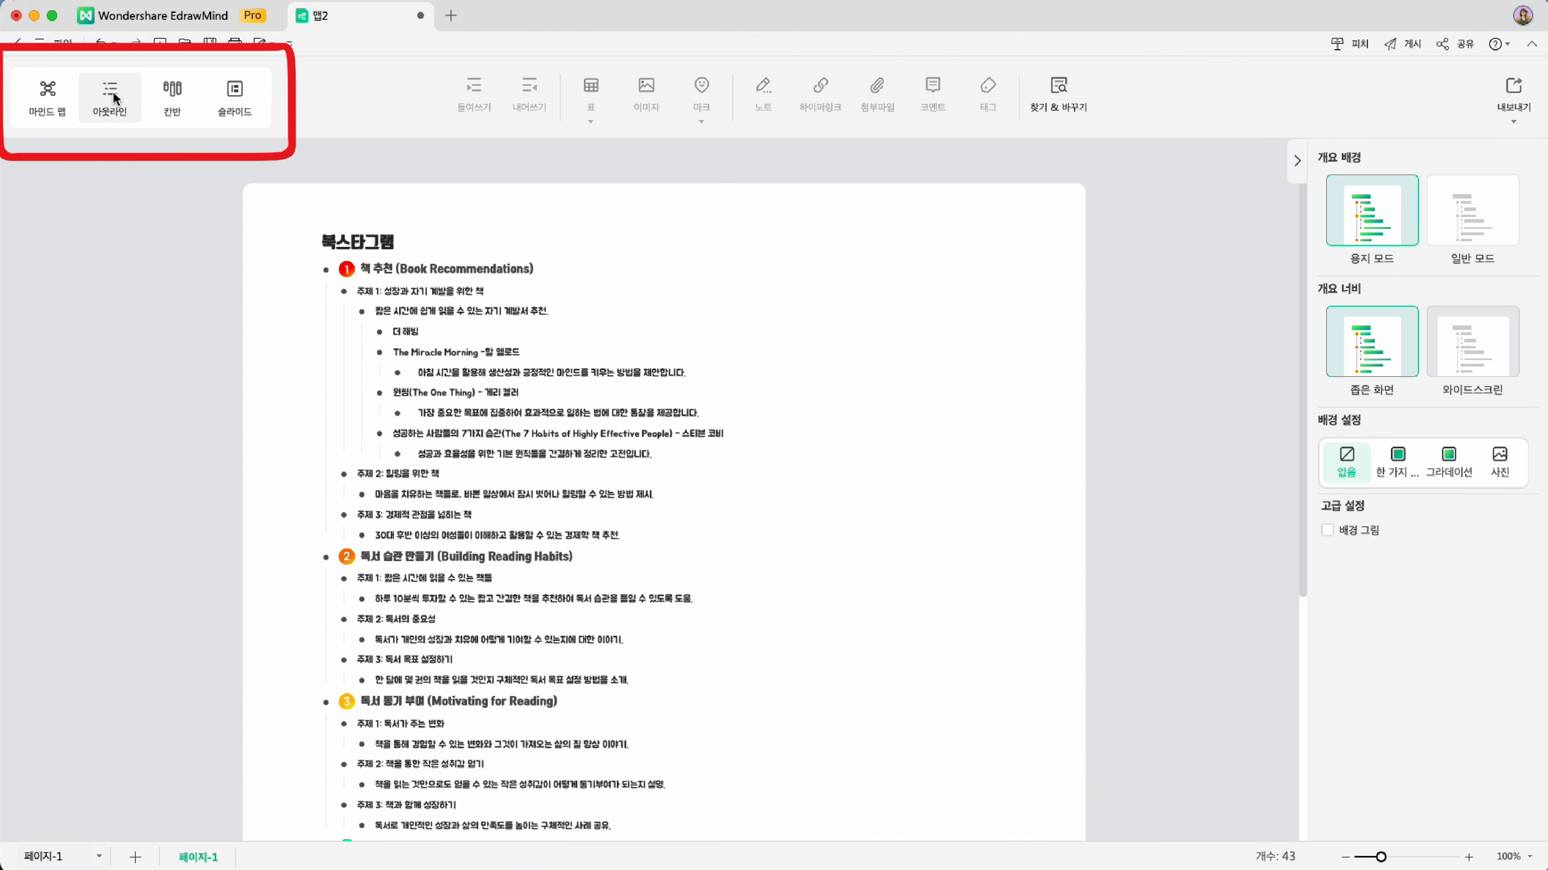
{"action": "scroll", "coordinate": [462, 415], "scroll_direction": "down", "scroll_amount": 10}
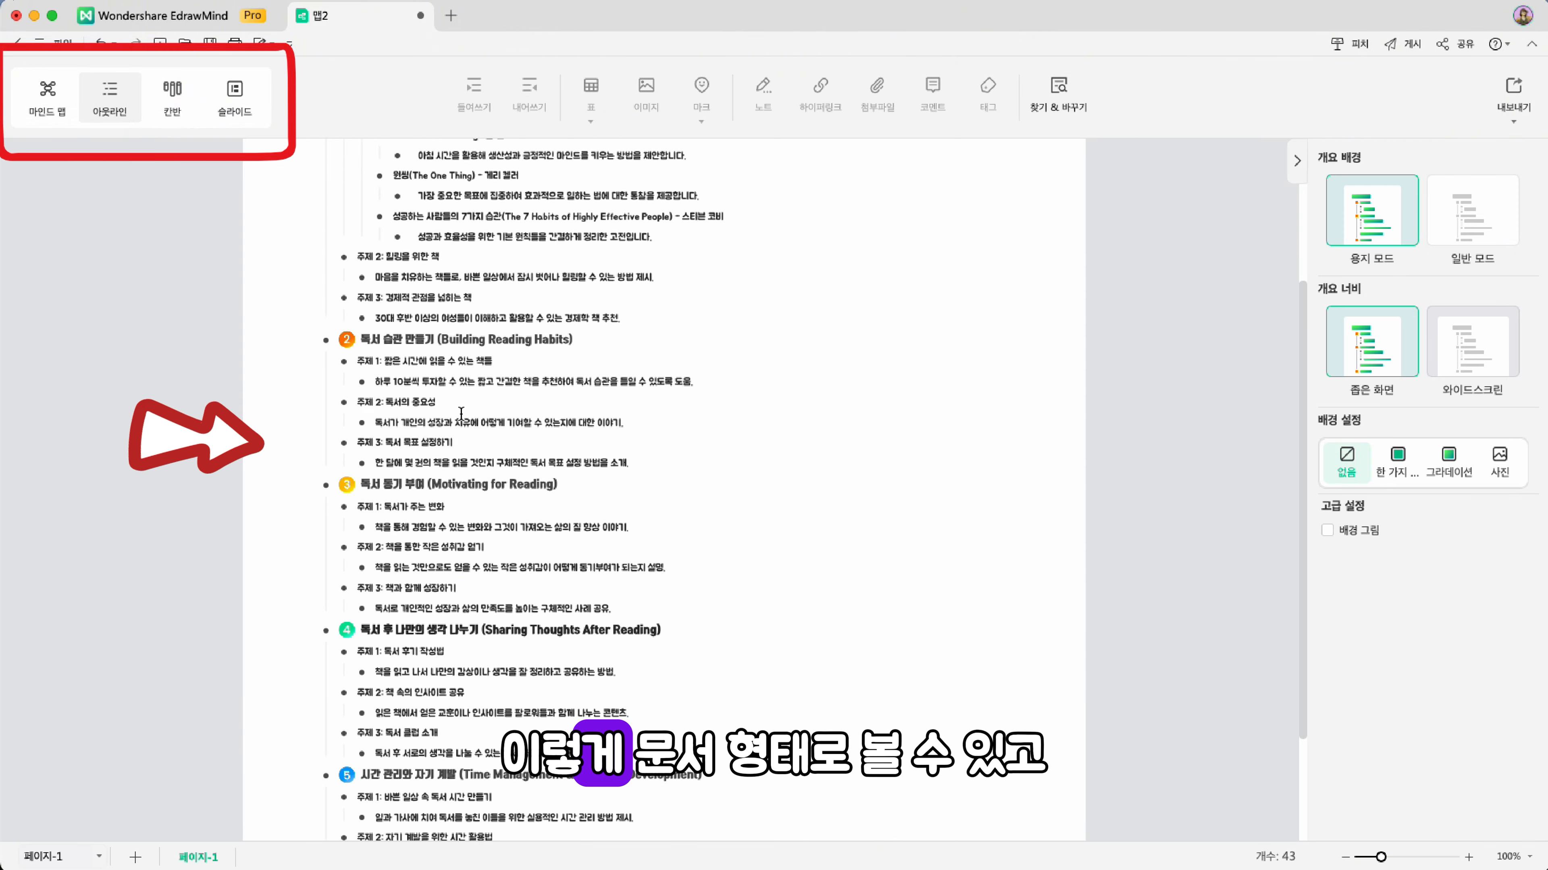
{"action": "scroll", "coordinate": [461, 415], "scroll_direction": "up", "scroll_amount": 10}
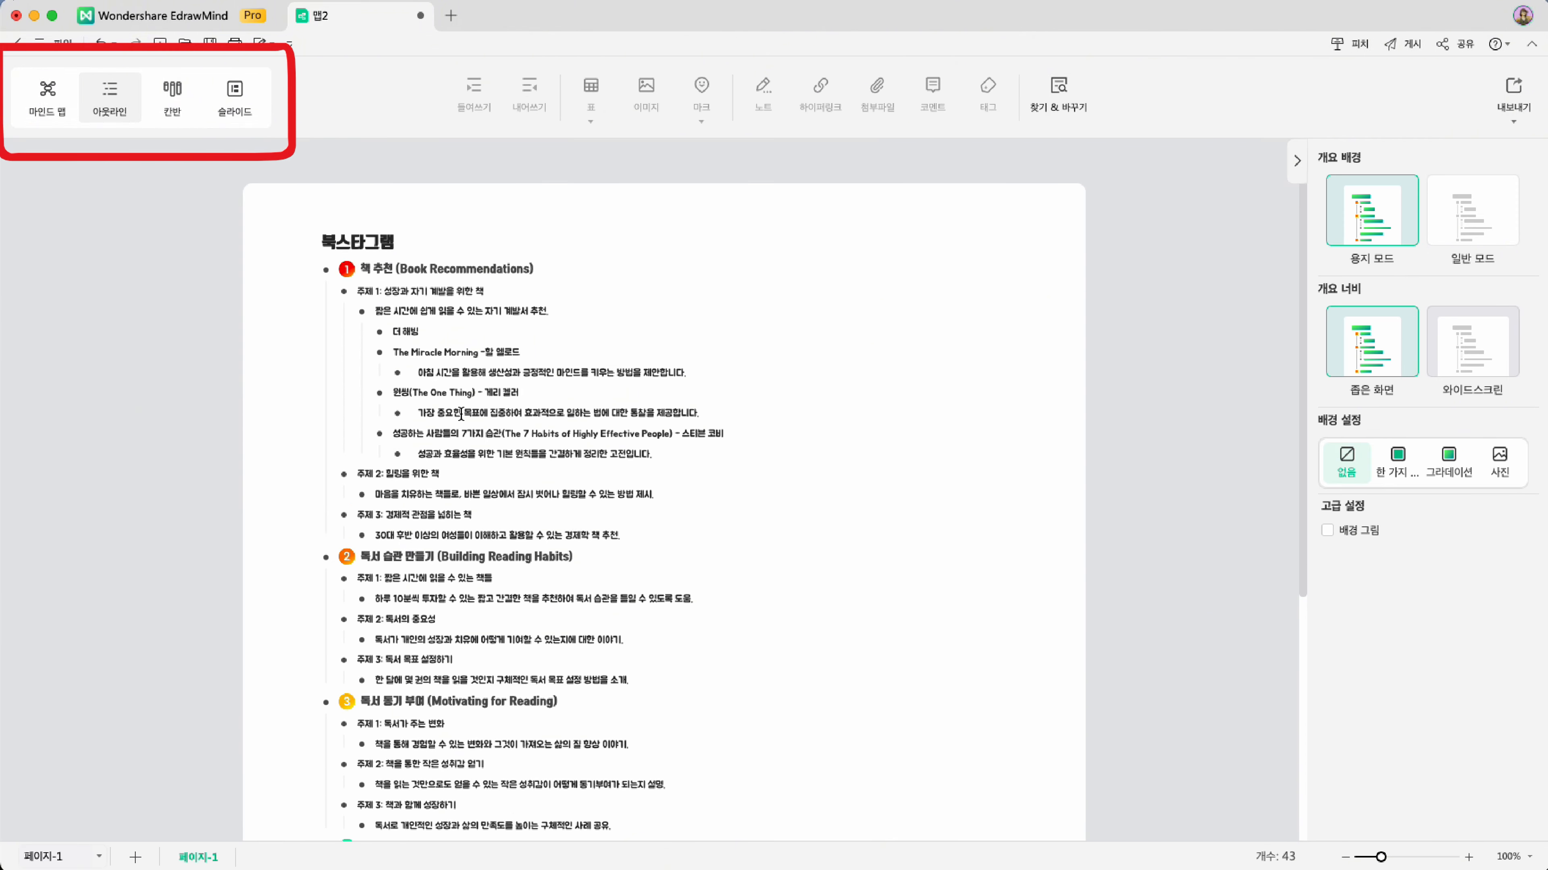
Switch to the Kanban (칸반) view and give the card 주제 2: 책을 통한 작은 성취감 얻기 priority P2.
{"action": "left_click", "coordinate": [172, 94]}
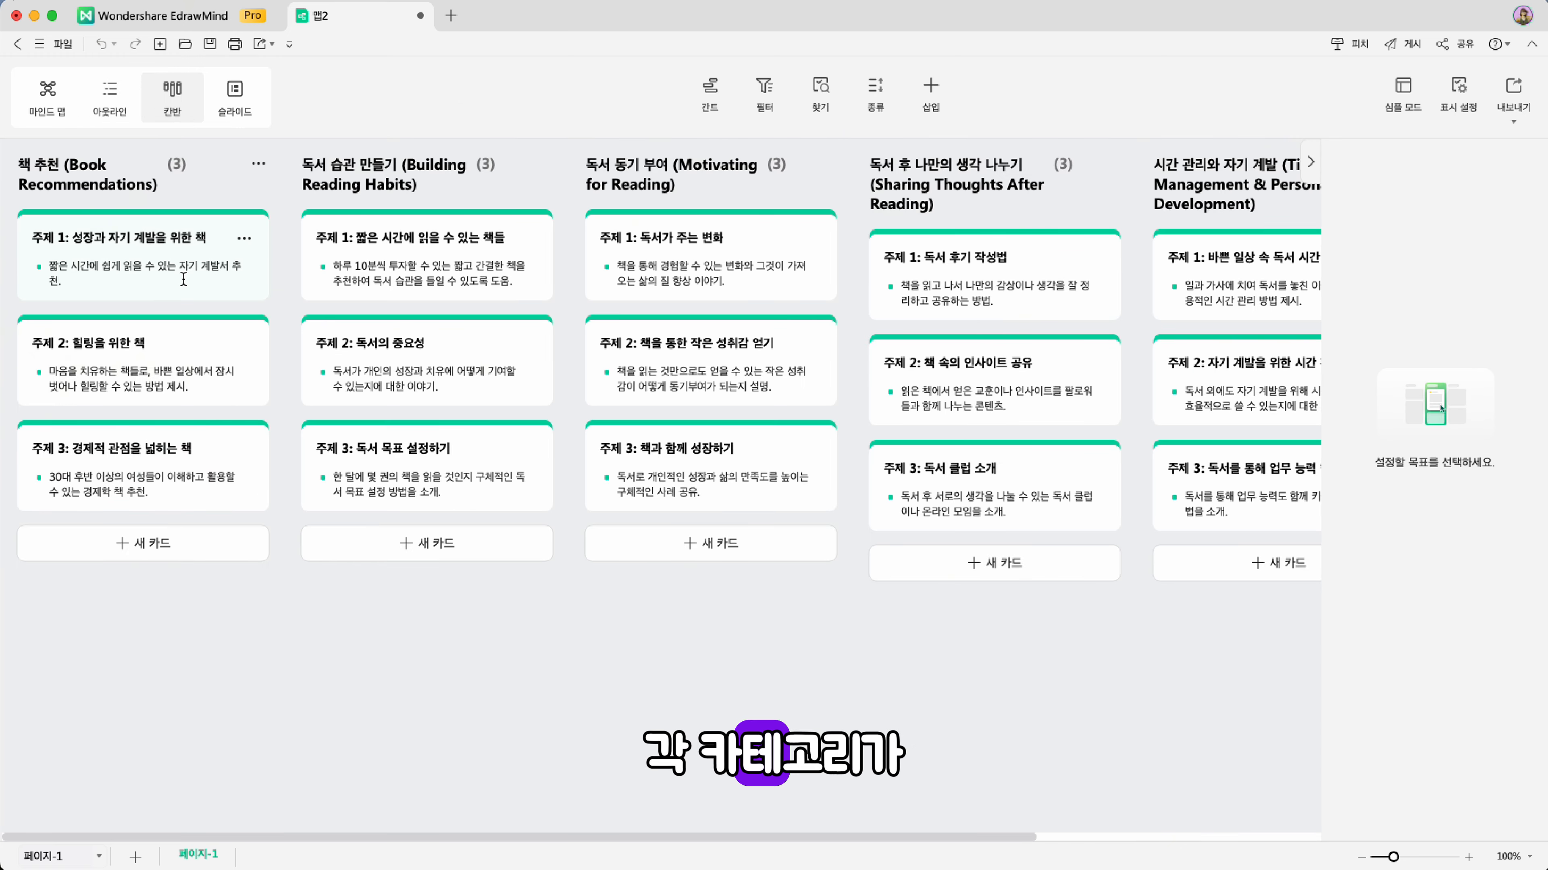
{"action": "scroll", "coordinate": [363, 280], "scroll_direction": "right", "scroll_amount": 10}
{"action": "left_click", "coordinate": [861, 329]}
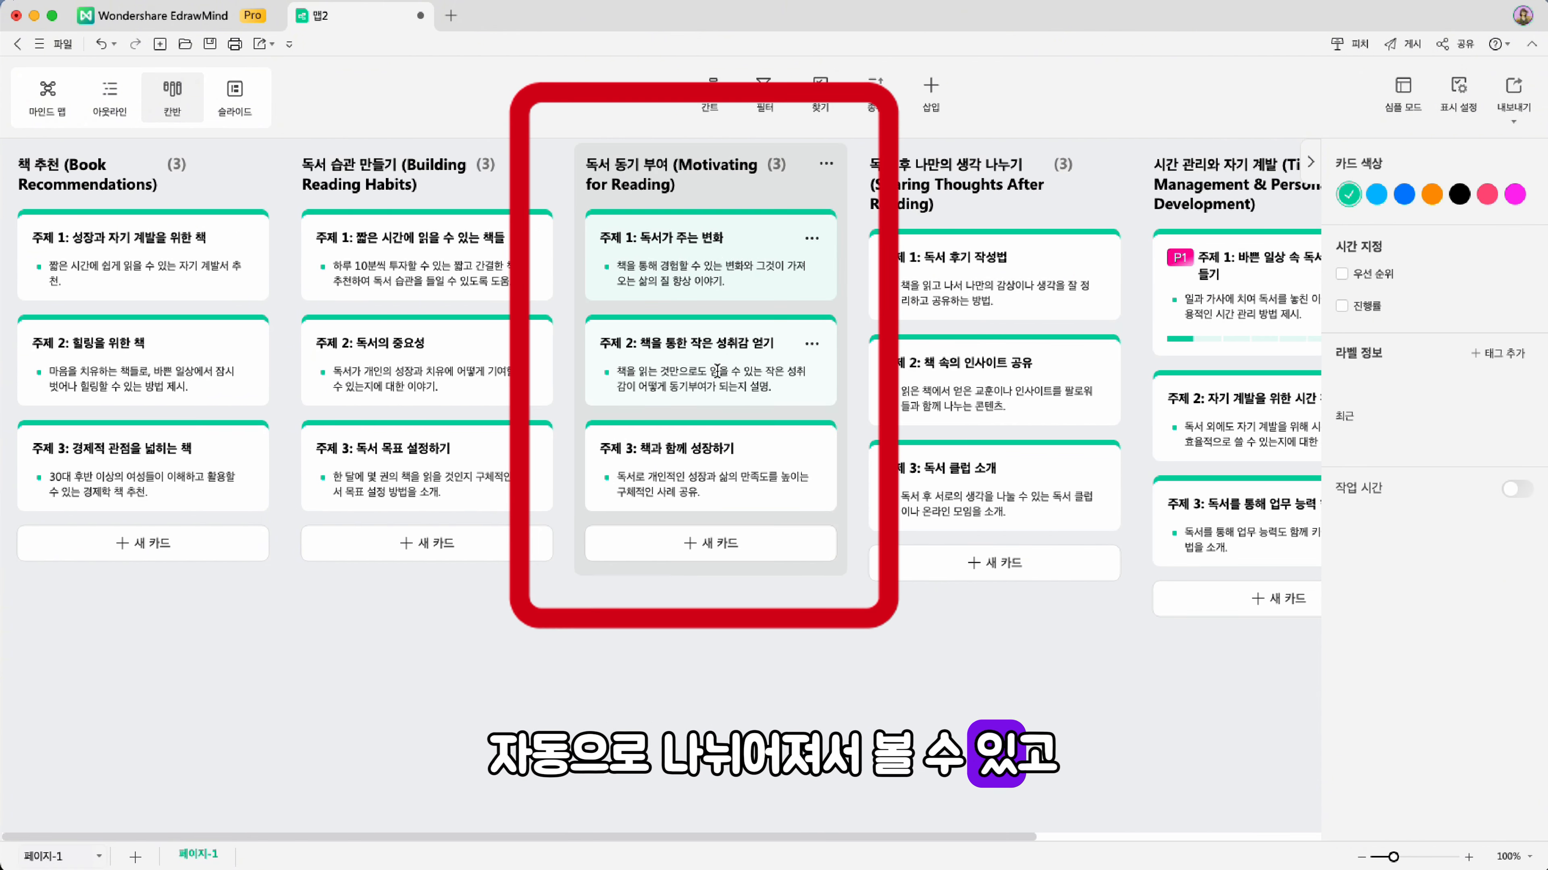
{"action": "left_click", "coordinate": [1341, 274]}
{"action": "left_click", "coordinate": [1508, 273]}
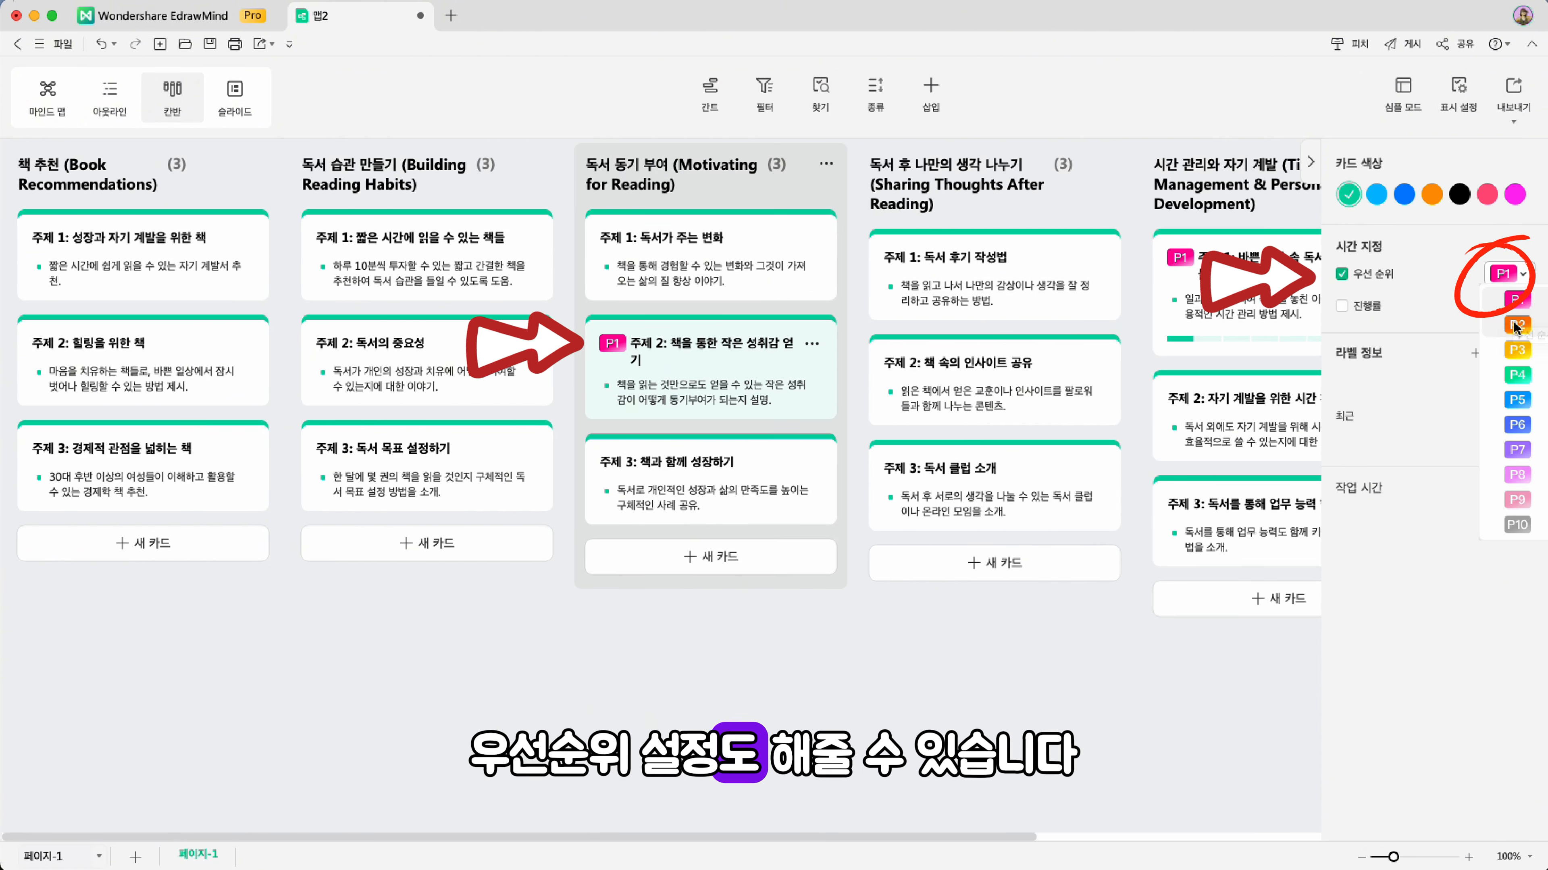
{"action": "left_click", "coordinate": [1514, 325]}
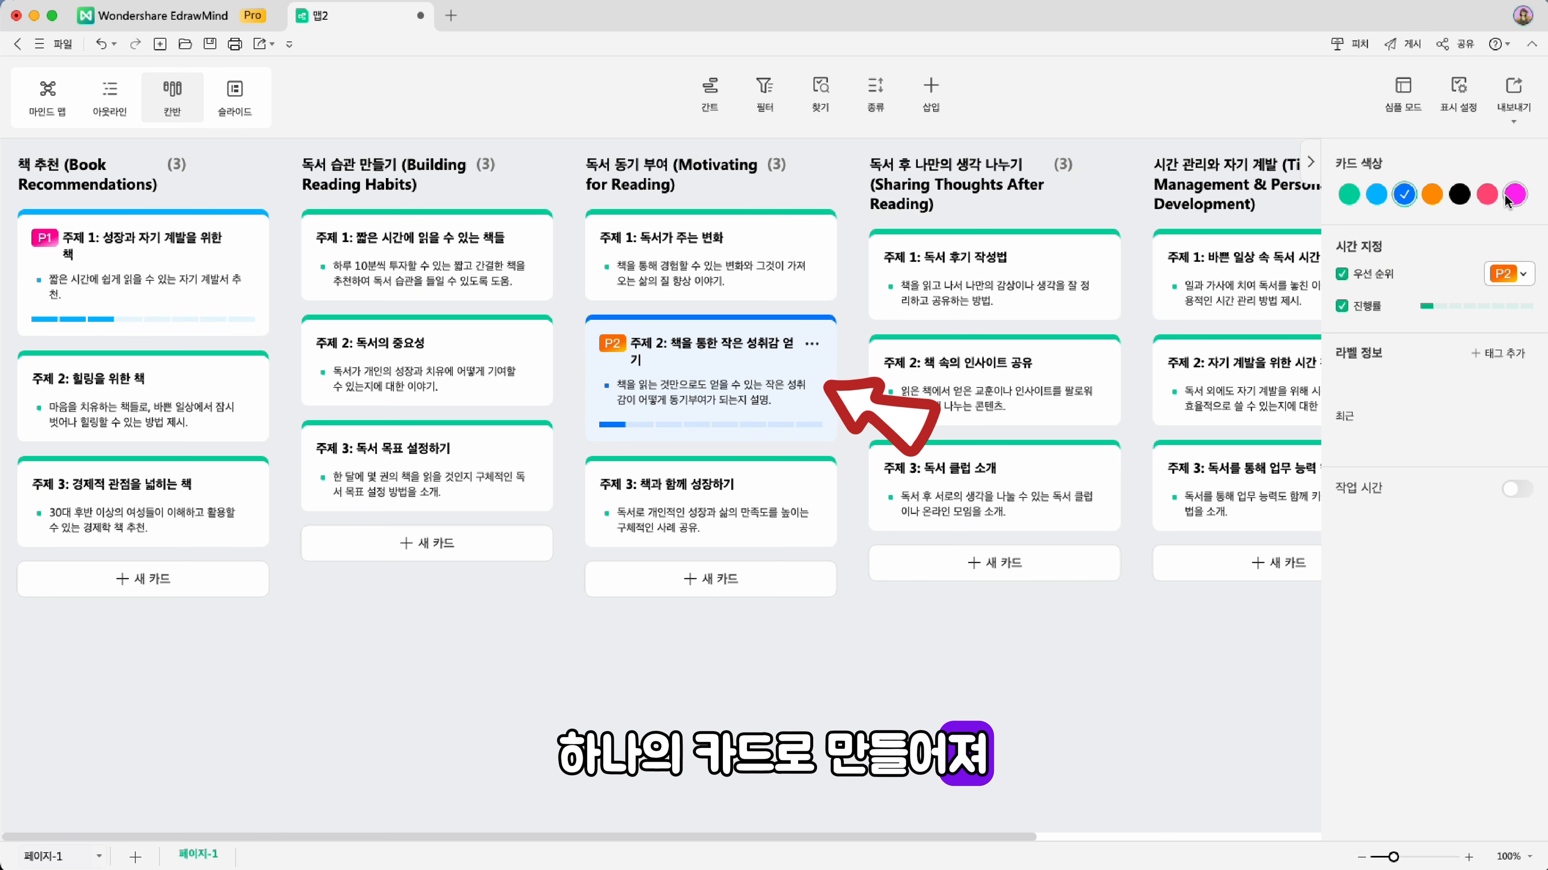
Color the card 주제 1: 성장과 자기 계발을 위한 책 magenta and the card 주제 2: 책을 통한 작은 성취감 얻기 orange.
{"action": "left_click", "coordinate": [1513, 194]}
{"action": "left_click", "coordinate": [213, 218]}
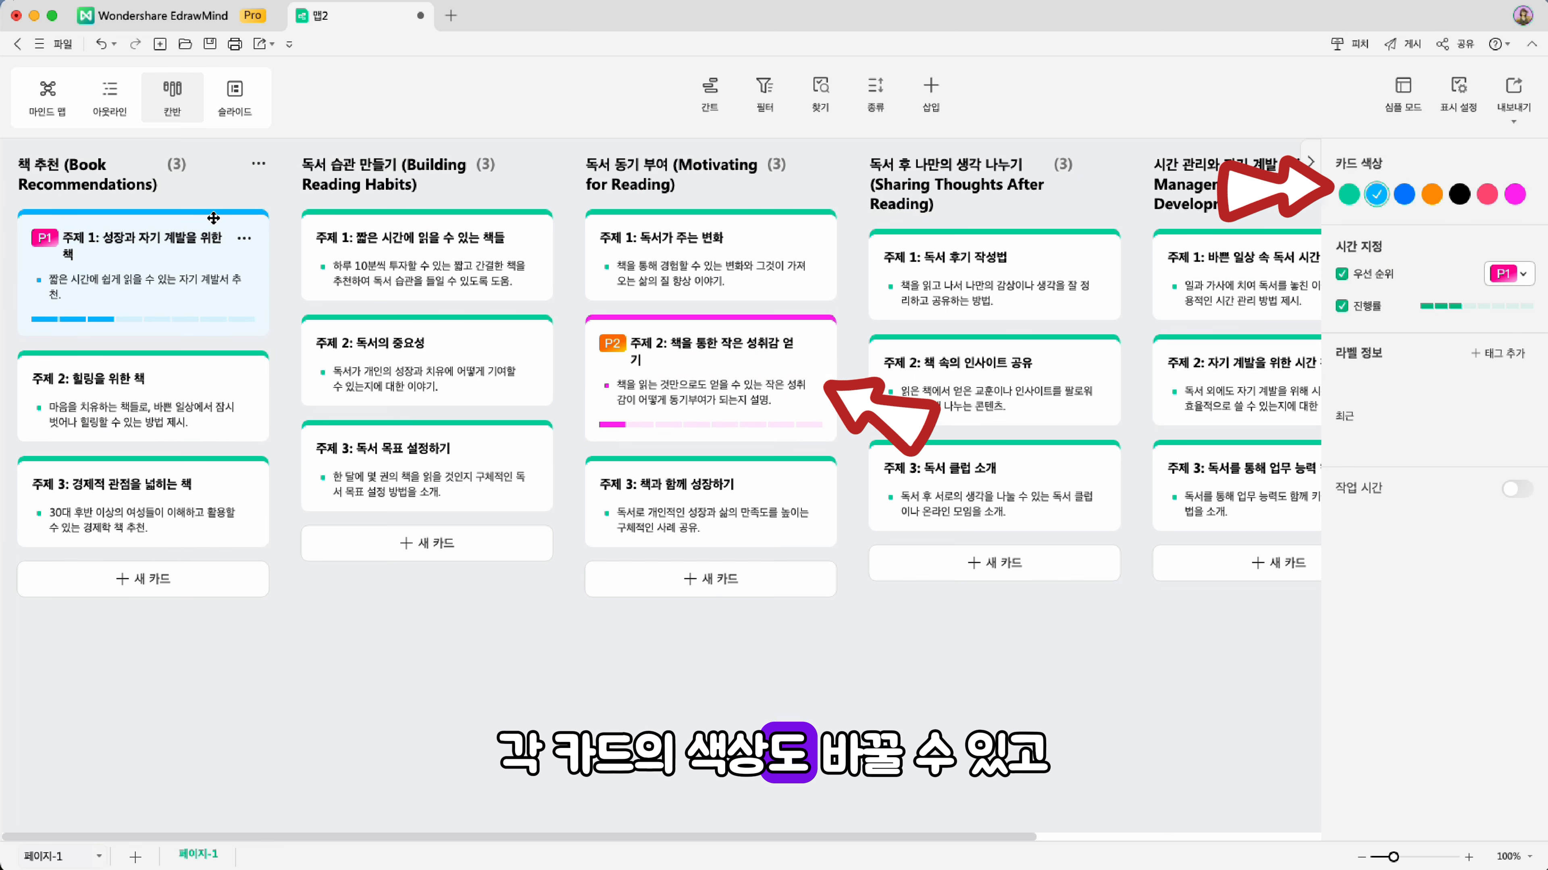
{"action": "left_click", "coordinate": [1516, 195]}
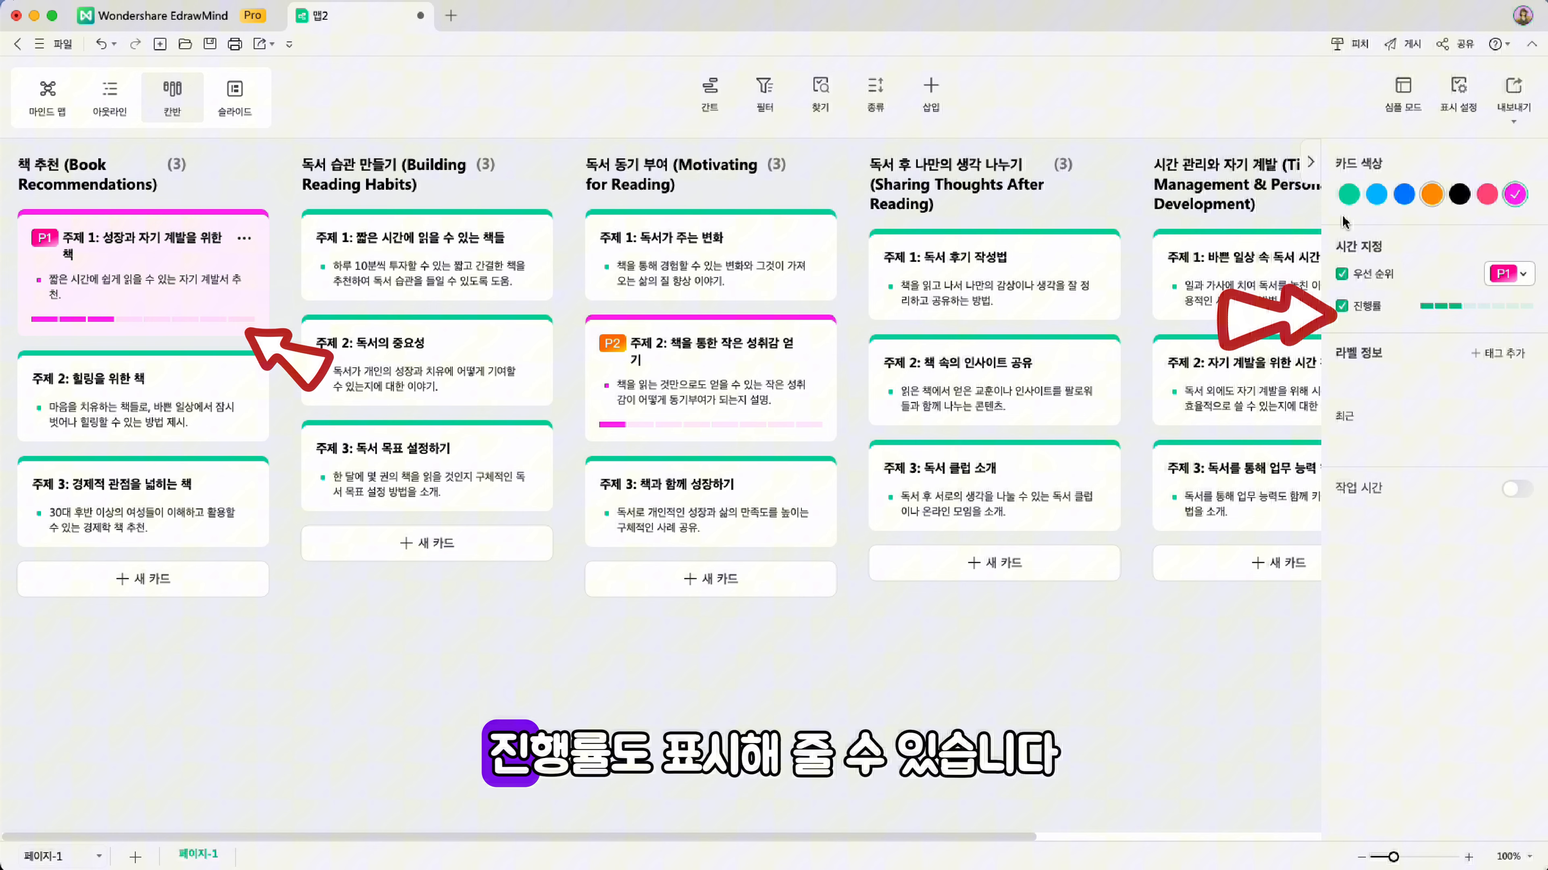
{"action": "left_click", "coordinate": [781, 344]}
{"action": "left_click", "coordinate": [1432, 195]}
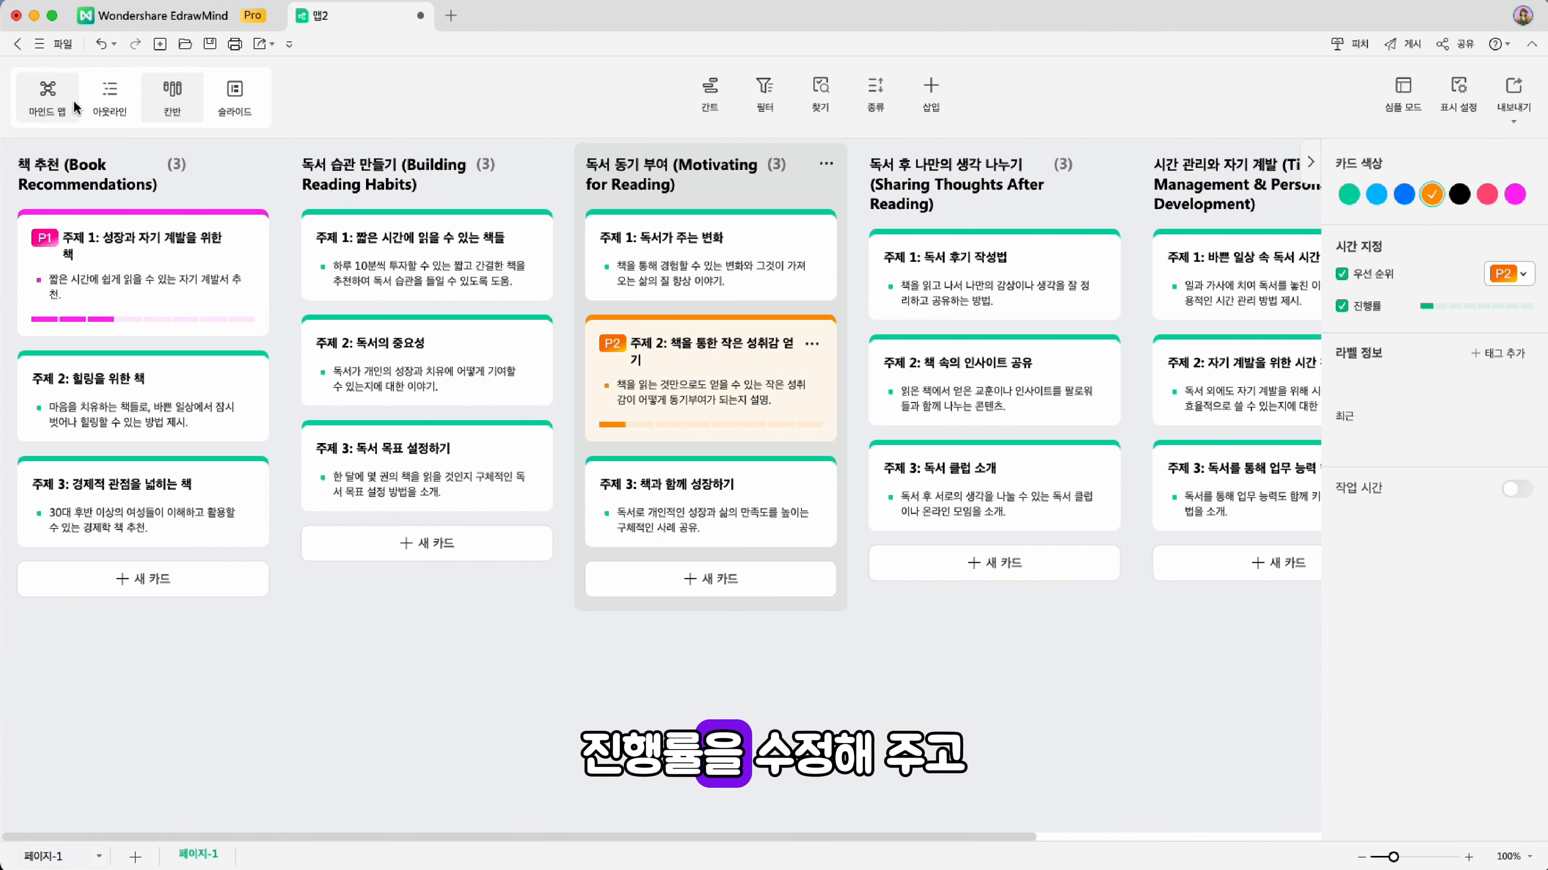
Return to the mind map view and add the note "성공하는 사람들의 7가지 습관 요약 내용 여기 정리하기" on two lines to the 7가지 습관 topic.
{"action": "left_click", "coordinate": [48, 98]}
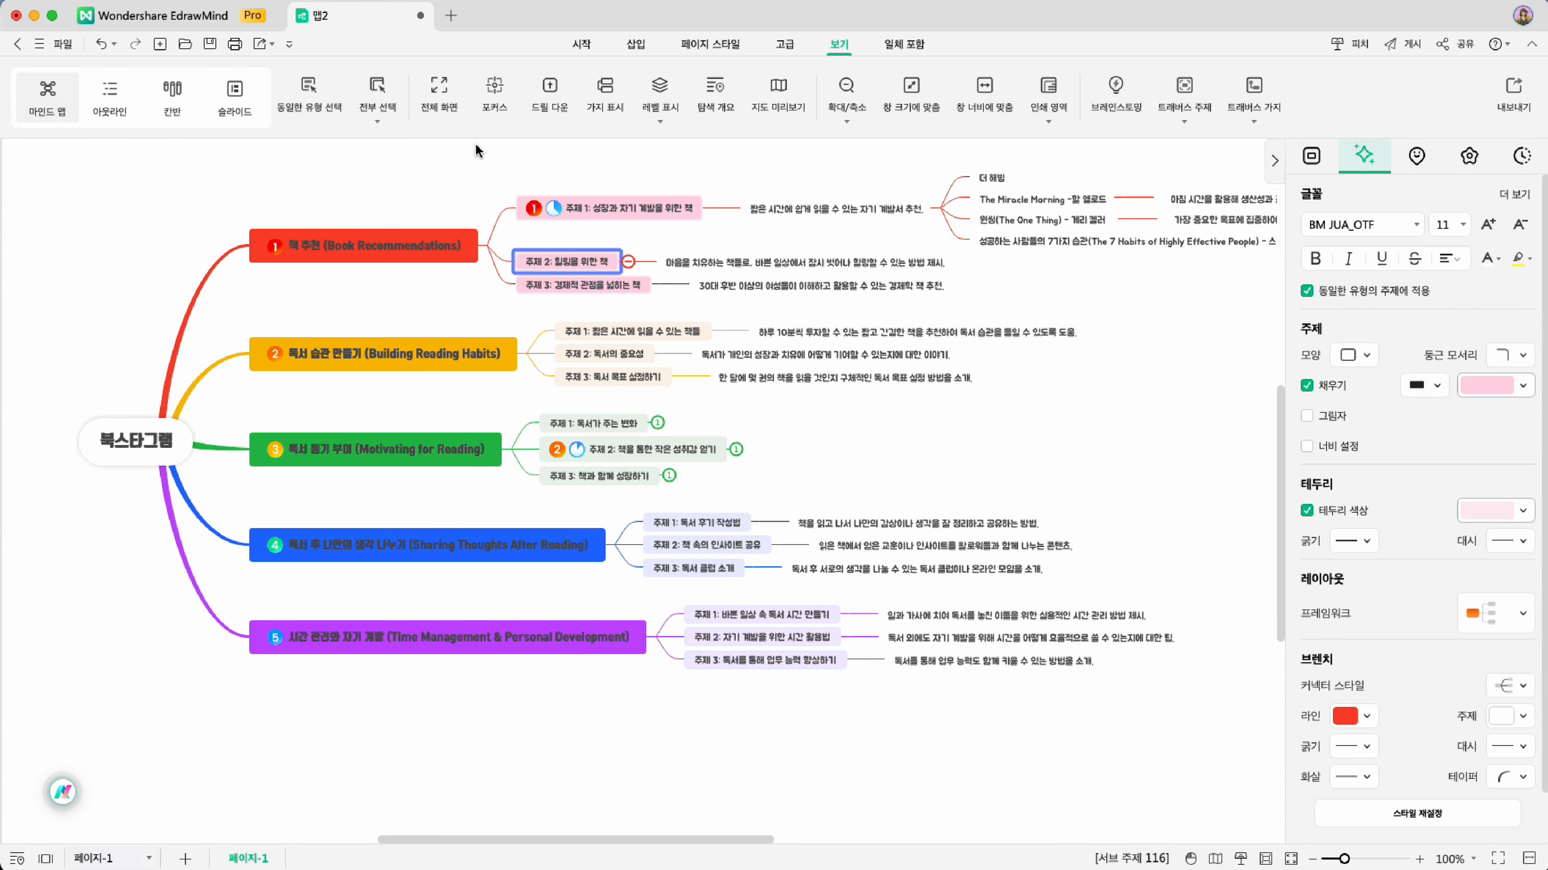
{"action": "left_click", "coordinate": [648, 46]}
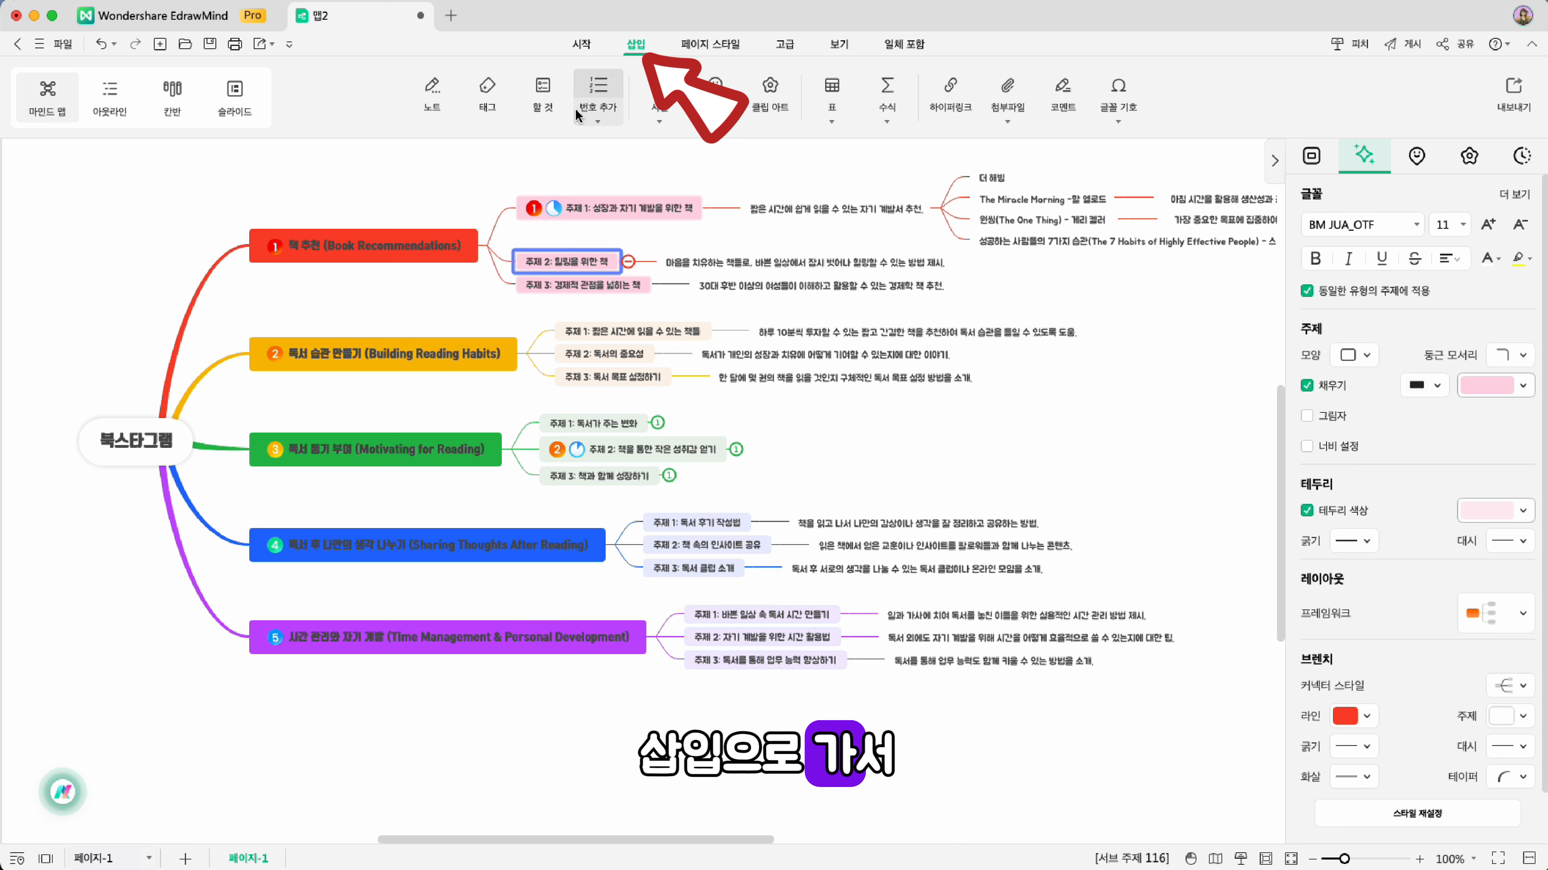
{"action": "left_click", "coordinate": [544, 98]}
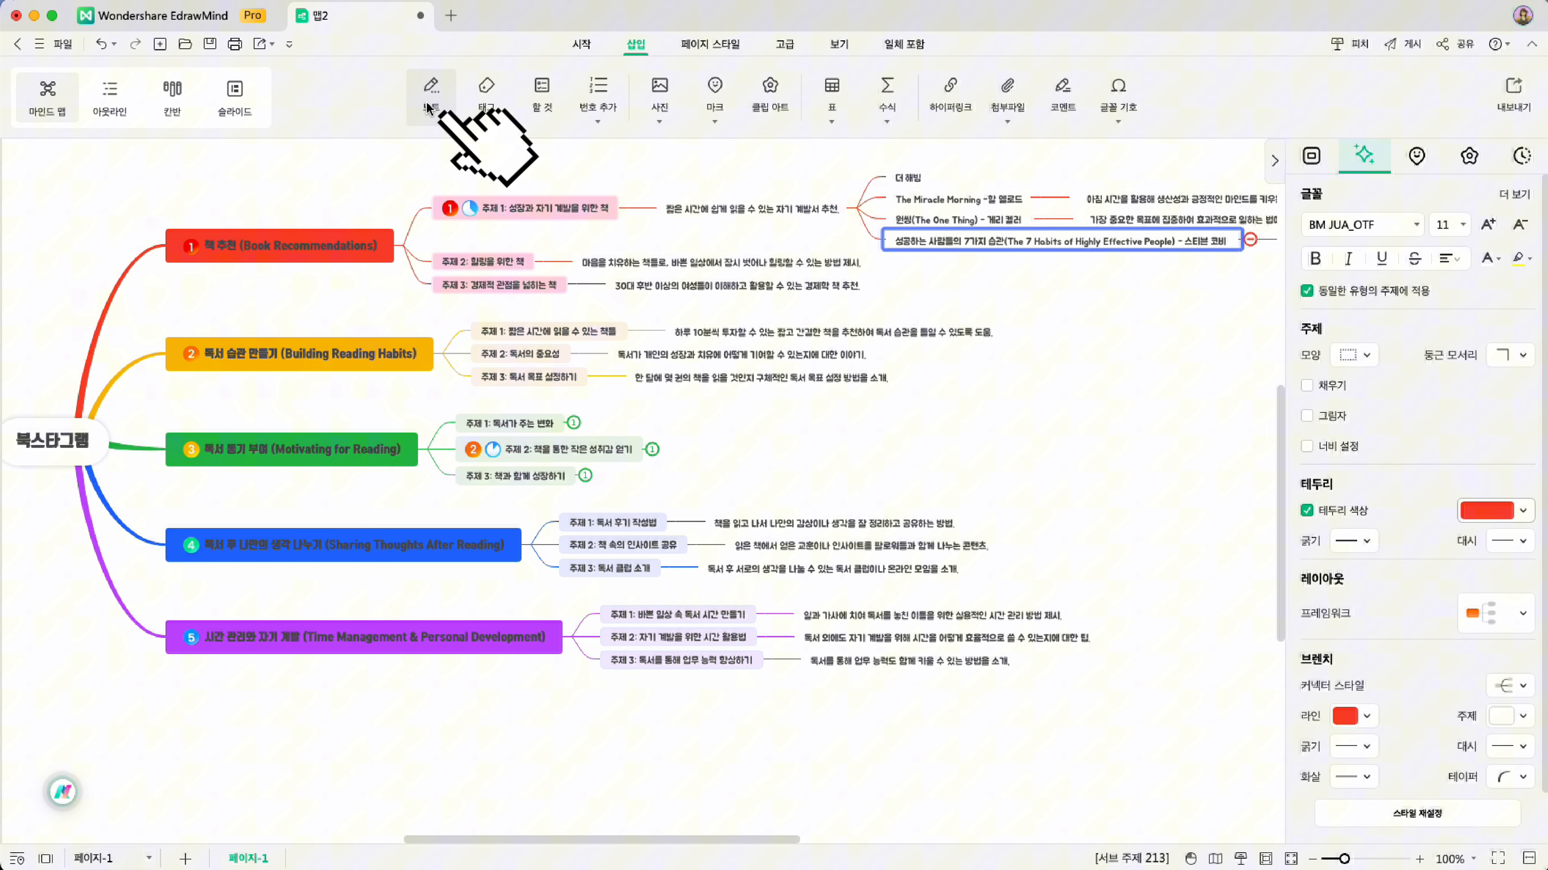
{"action": "left_click", "coordinate": [436, 110]}
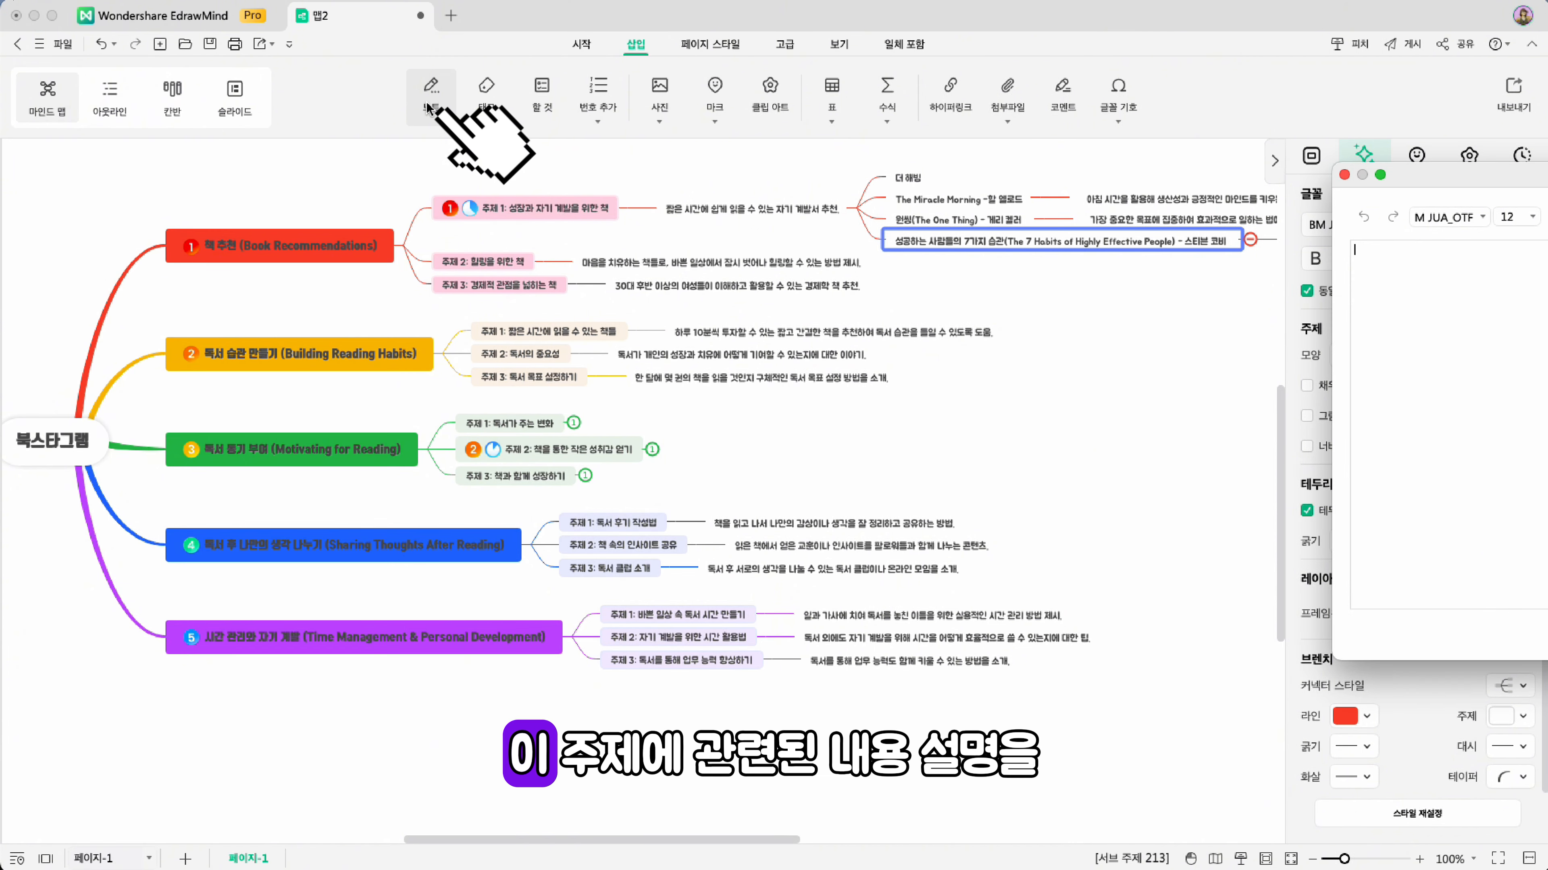
{"action": "type", "text": "성공하는 사람들의"}
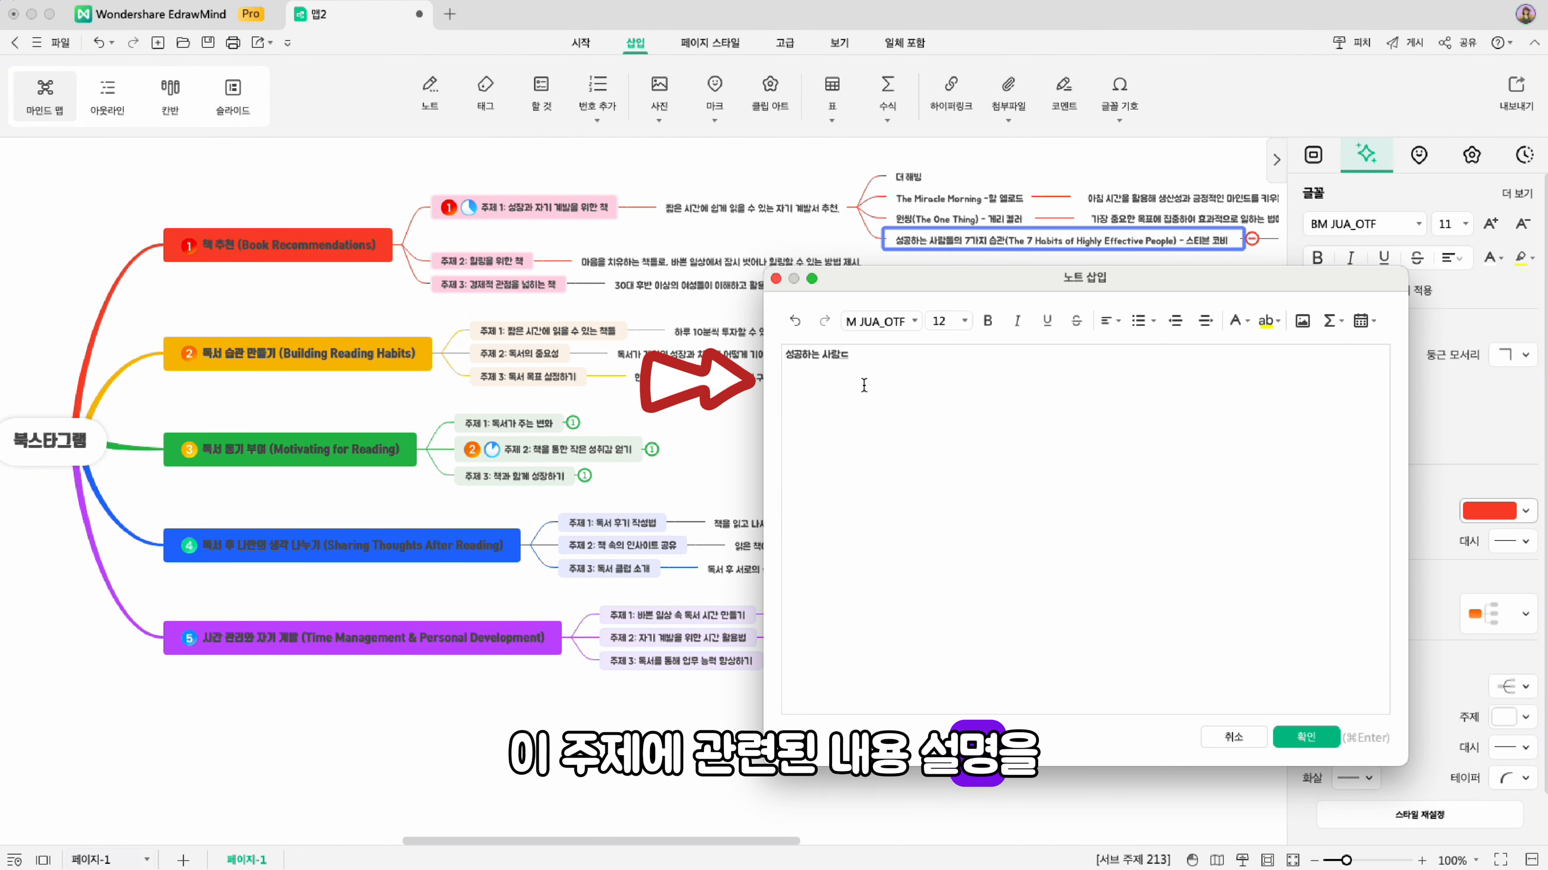
{"action": "type", "text": " 7가지 습관 "}
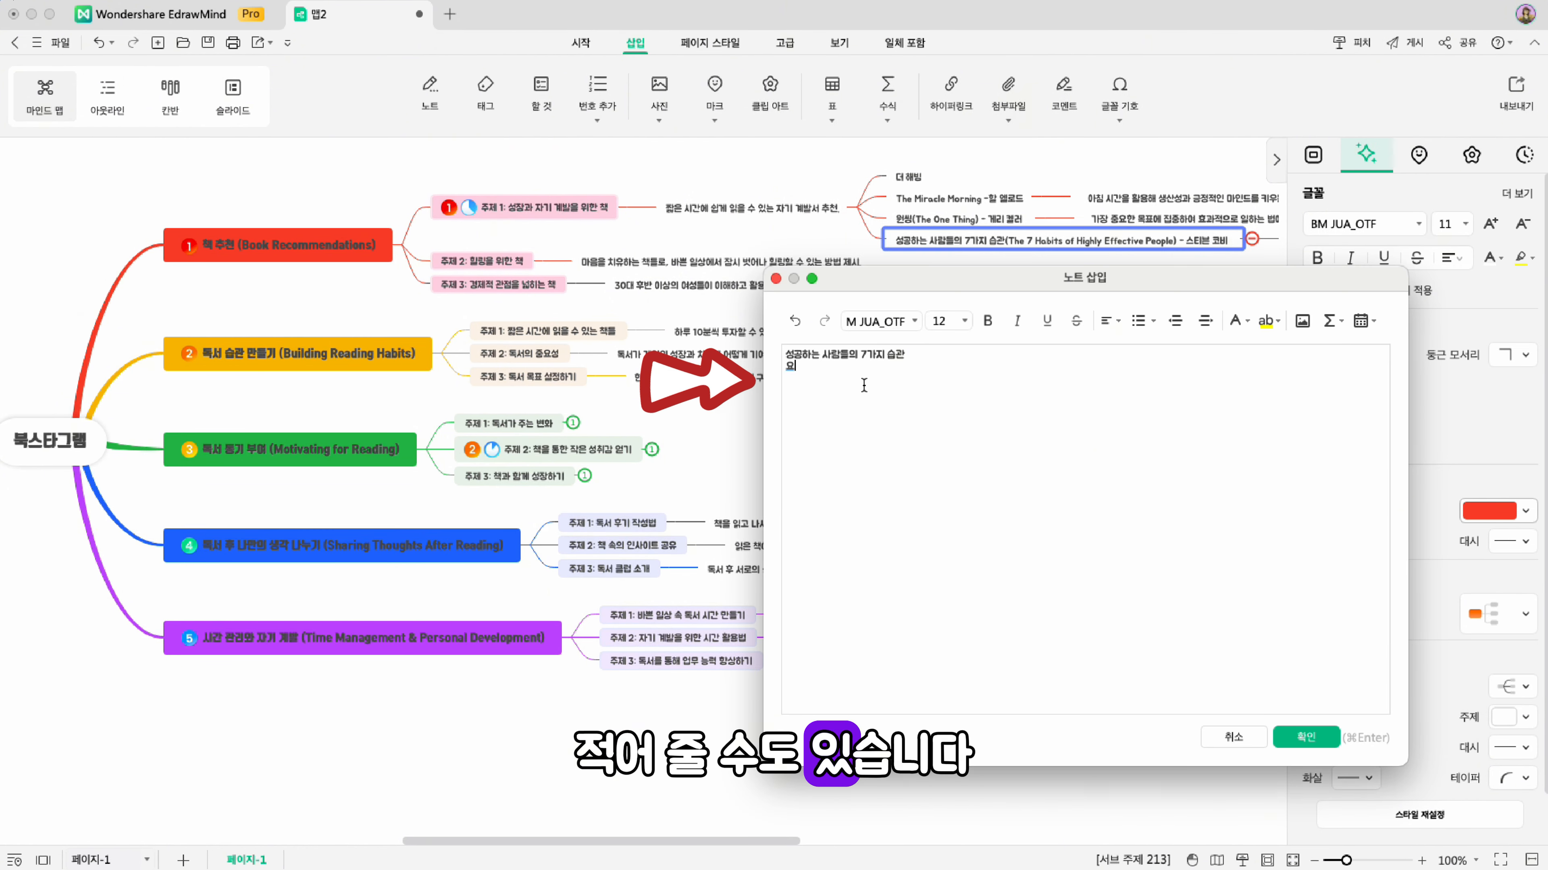
{"action": "type", "text": "요약 내용 어"}
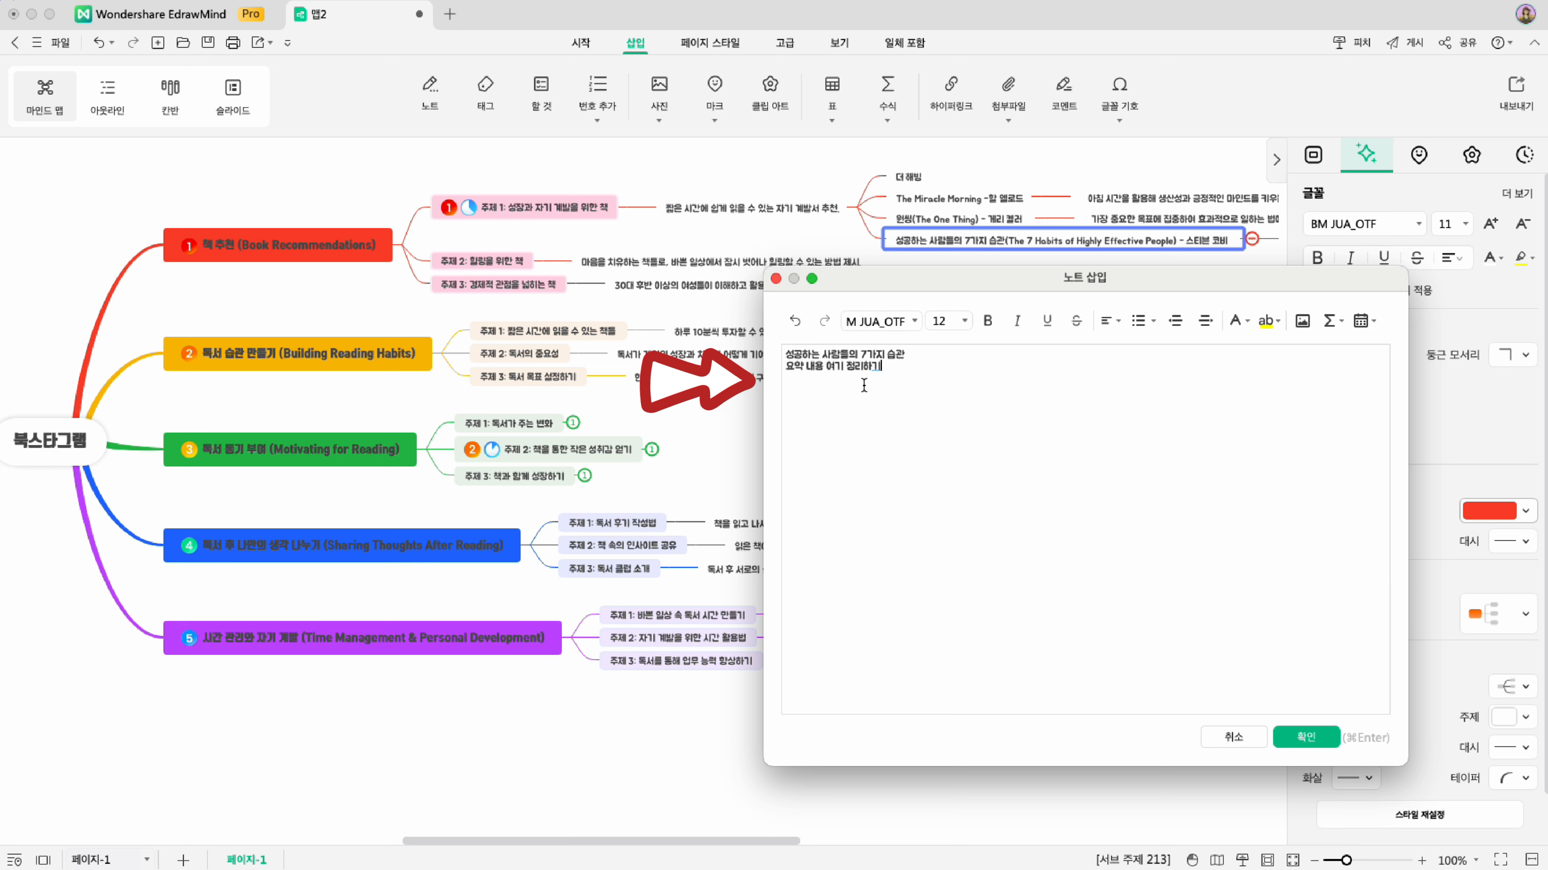
{"action": "left_click", "coordinate": [1306, 737]}
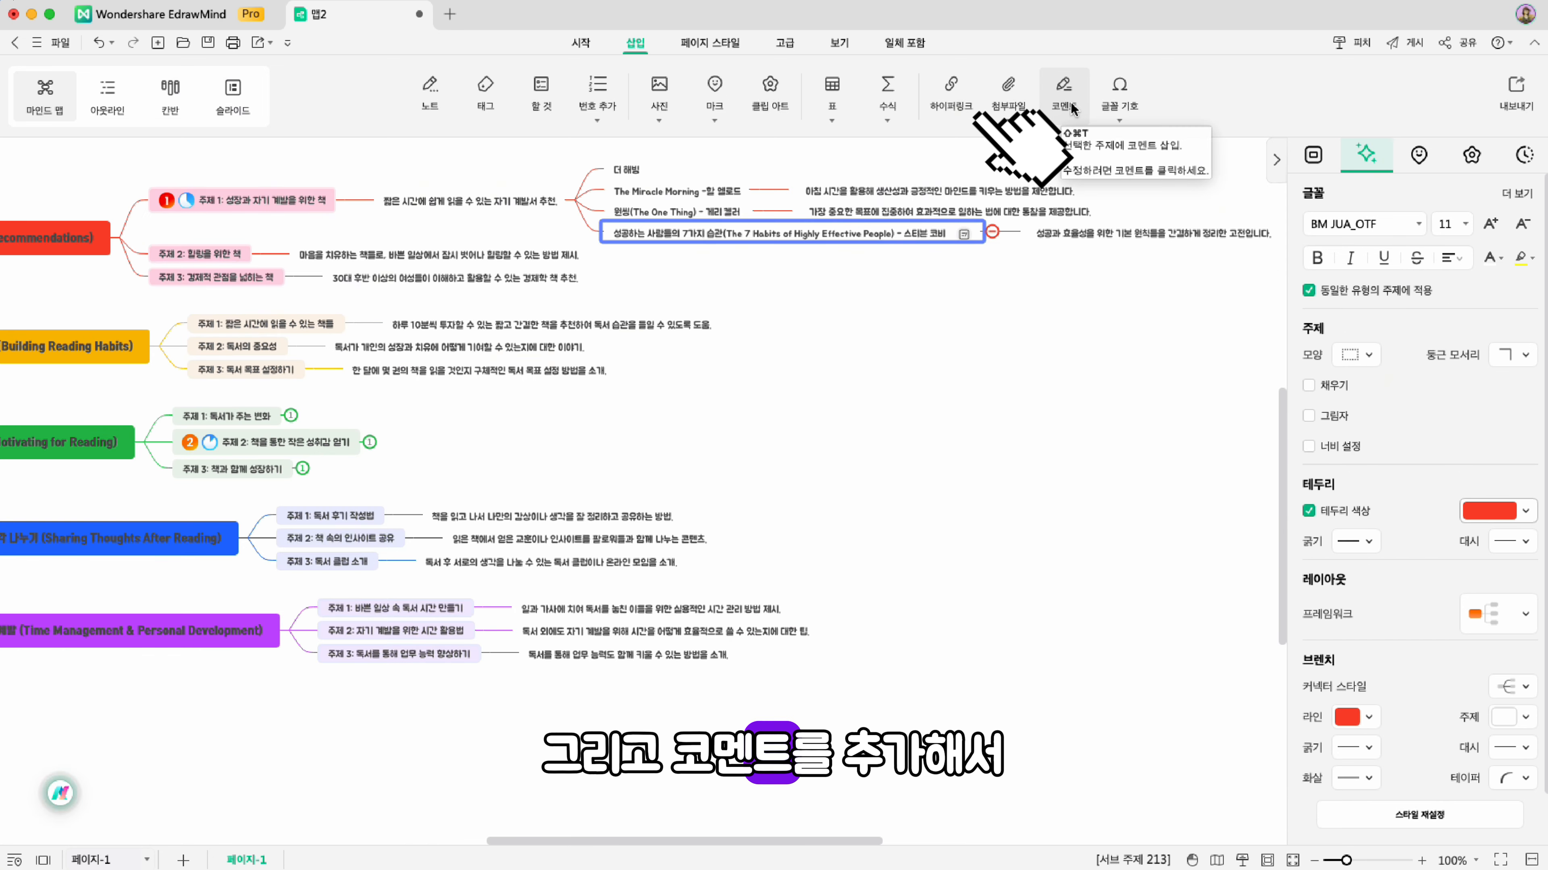
Add the comment "저자 이름 추가하기" to the 더 해빙 topic and close the comment window.
{"action": "left_click", "coordinate": [1064, 98]}
{"action": "type", "text": "저자"}
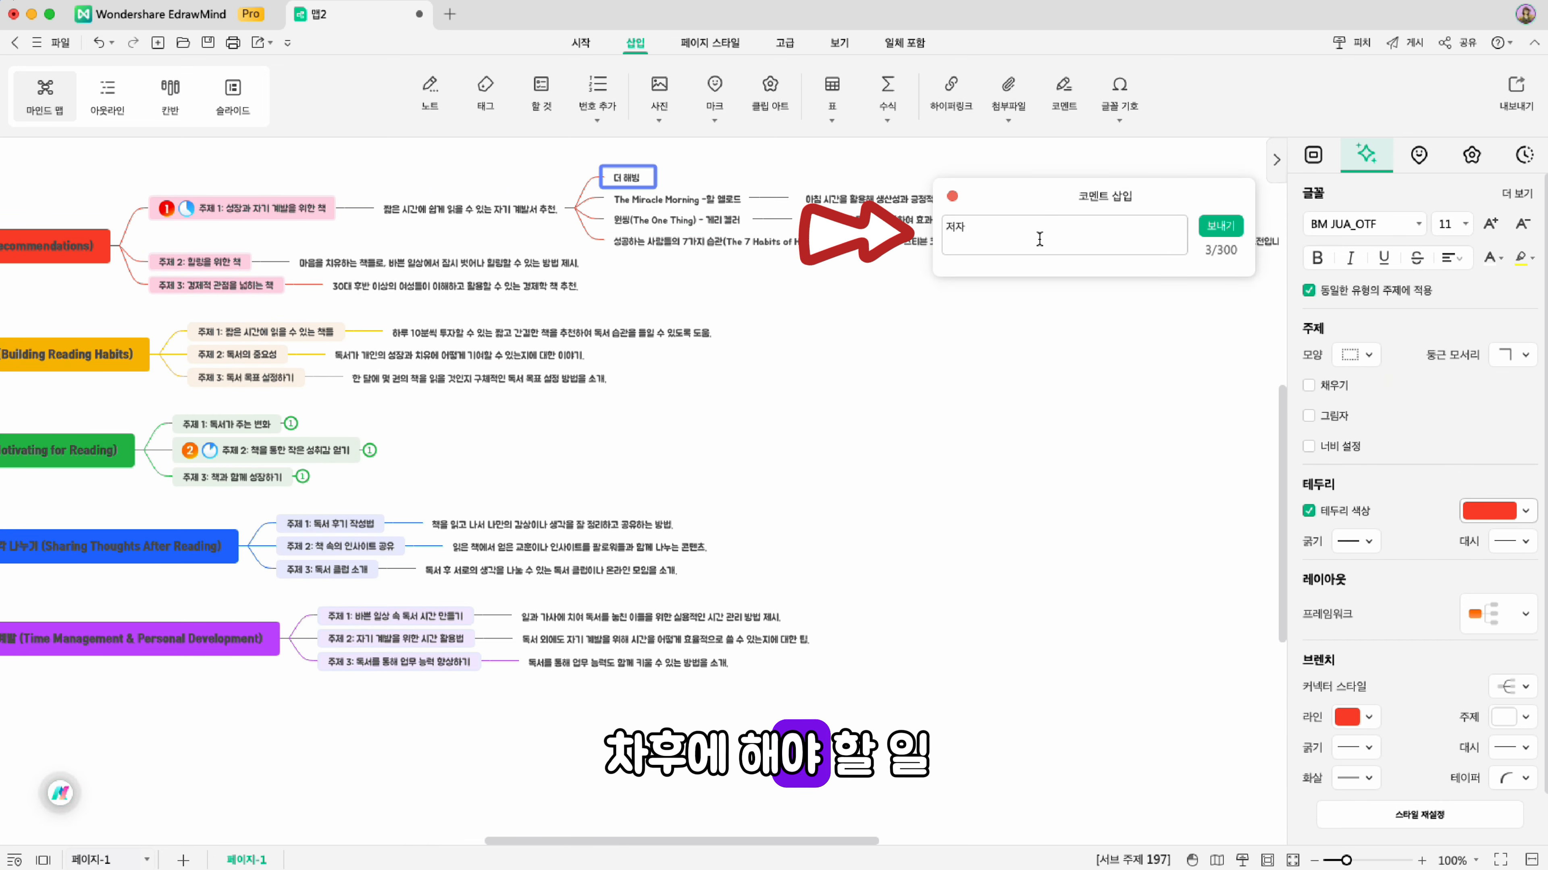
{"action": "type", "text": " 이름 검색ㅎ"}
{"action": "key", "text": "BackSpace"}
{"action": "key", "text": "BackSpace"}
{"action": "key", "text": "BackSpace"}
{"action": "type", "text": "추가하기"}
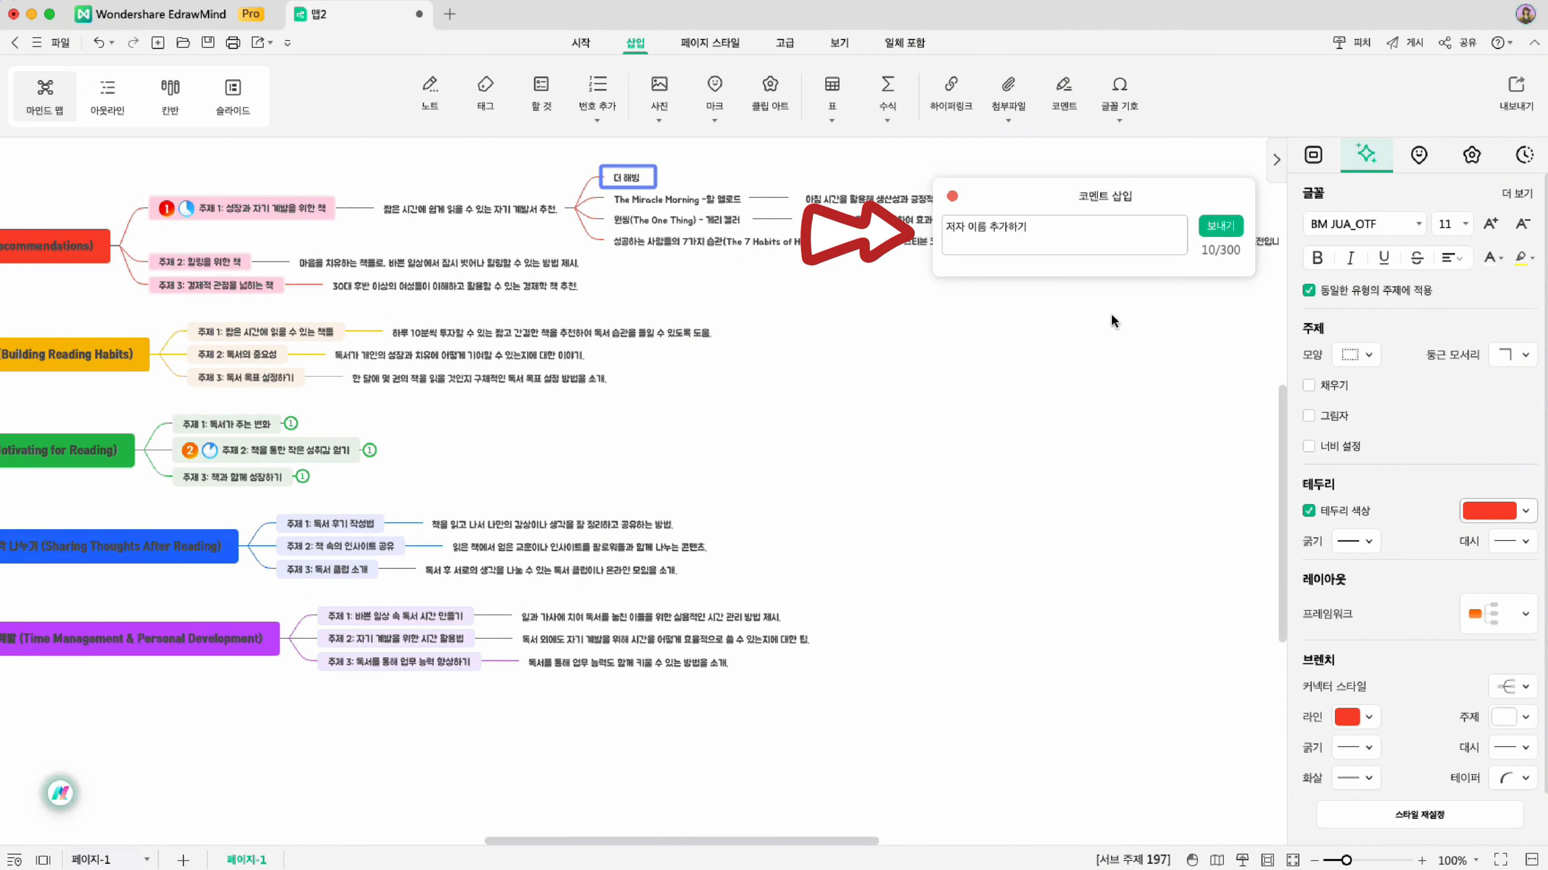
{"action": "left_click", "coordinate": [1215, 227]}
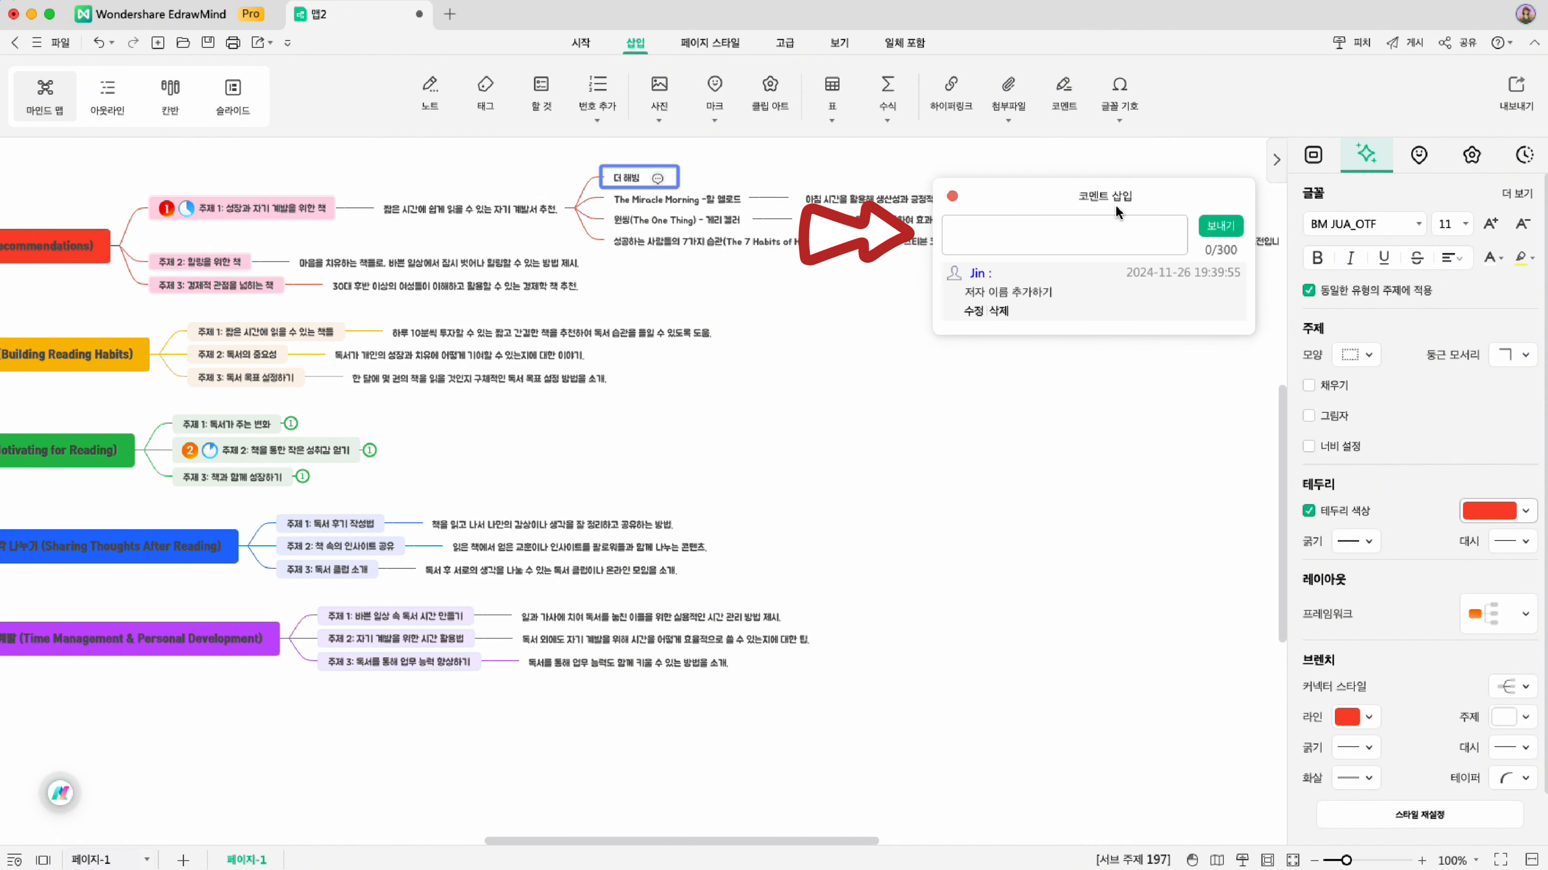
{"action": "left_click", "coordinate": [952, 197]}
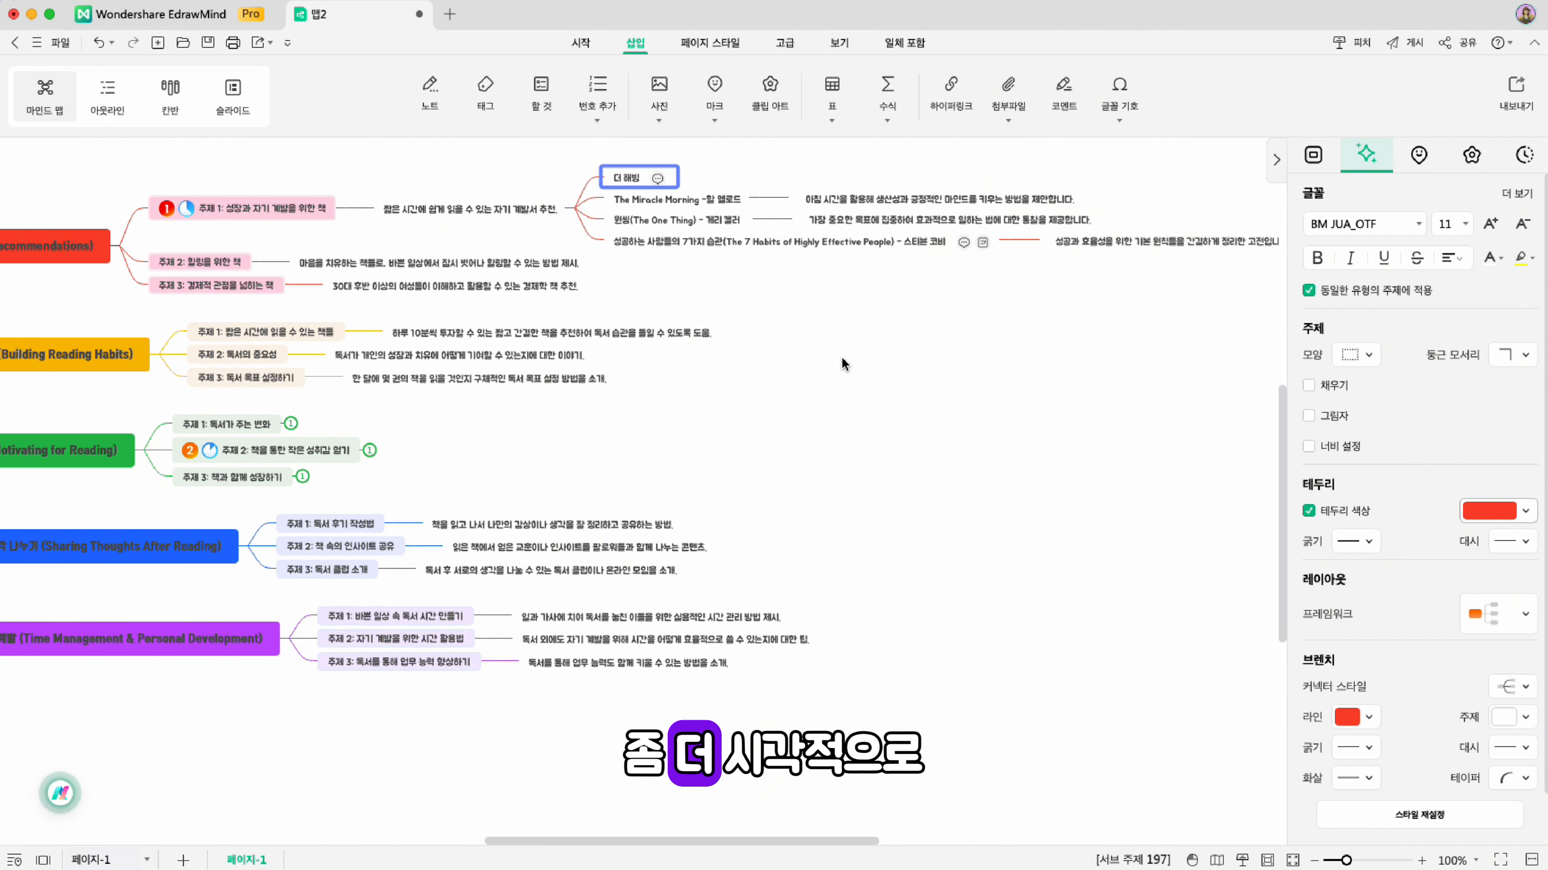
Search the clip art library for "책" and choose an icon for the 더 해빙 topic.
{"action": "left_click", "coordinate": [769, 103]}
{"action": "left_click", "coordinate": [1363, 194]}
{"action": "type", "text": "책"}
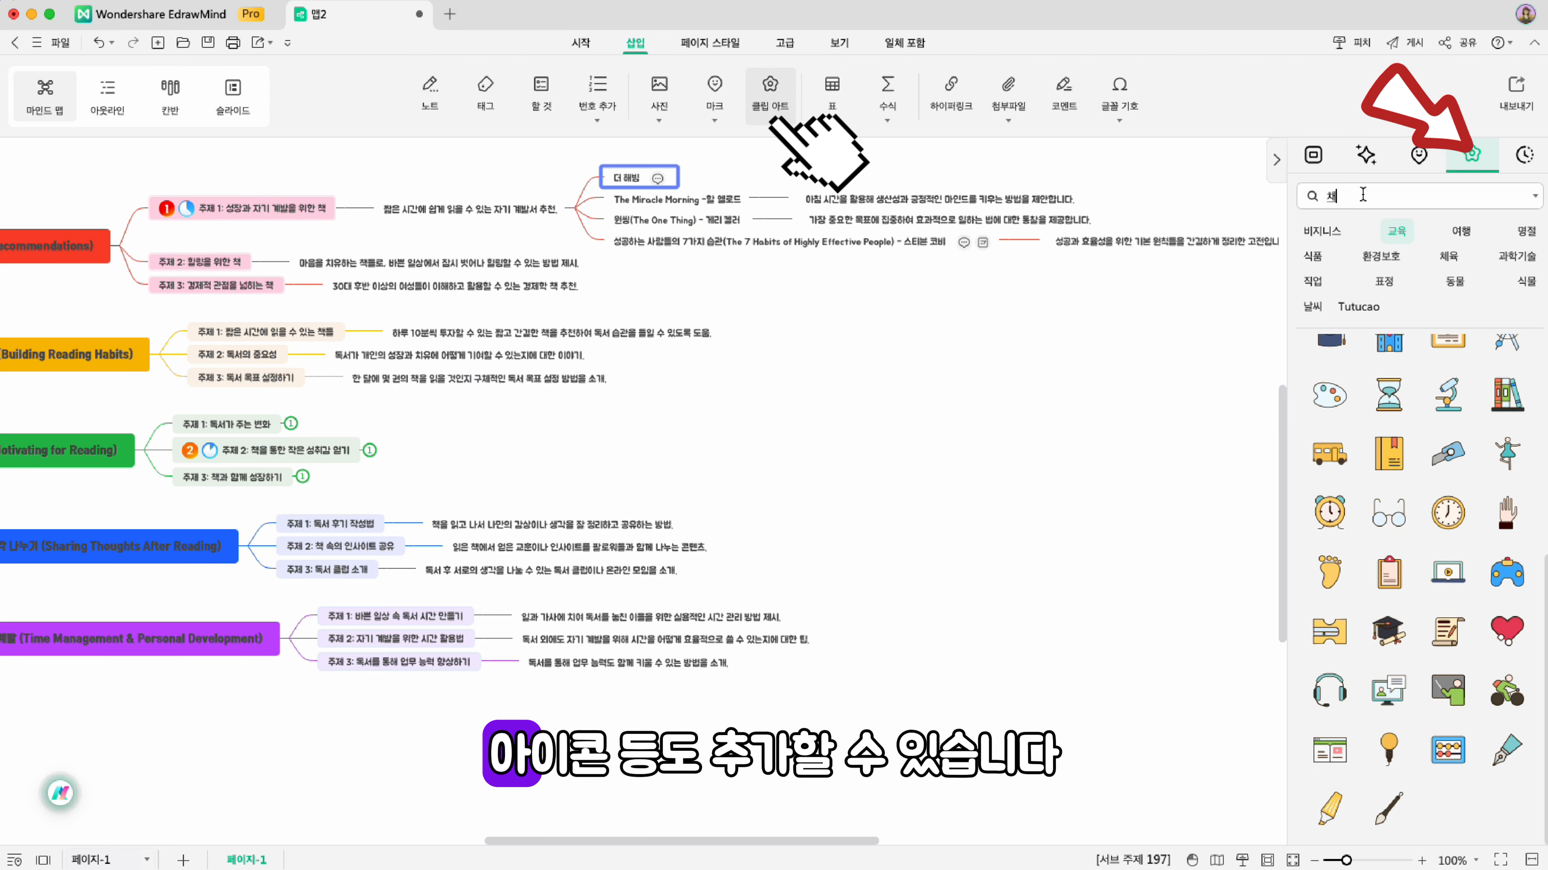
{"action": "left_click", "coordinate": [1329, 366]}
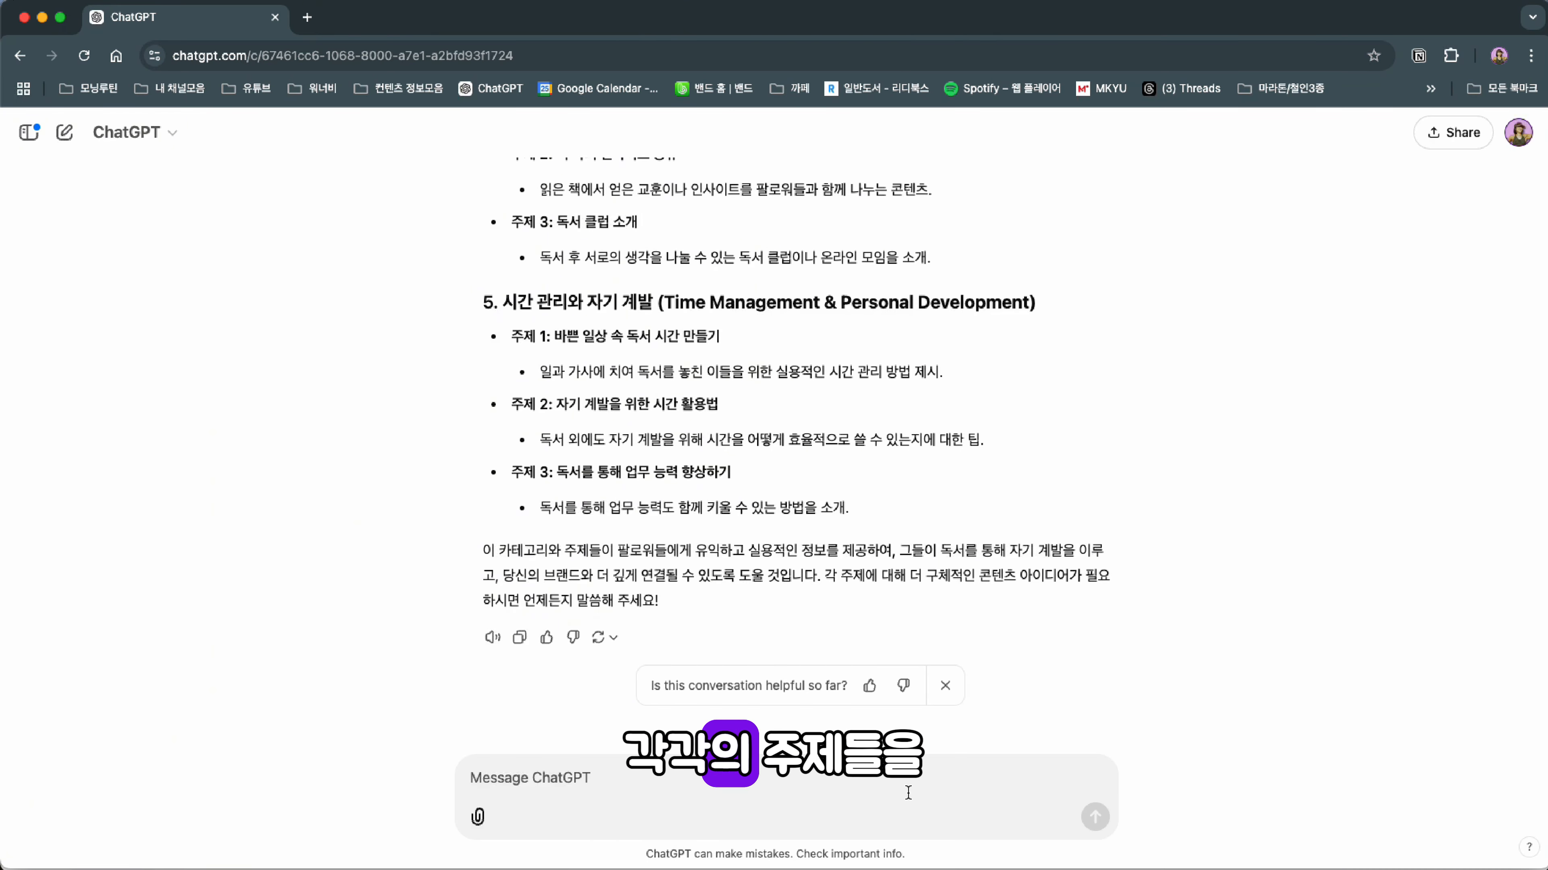
In ChatGPT, ask "각각의 주제들을 어떤 형식의 컨텐츠로 만들면 좋을지 제안해줘." in the existing conversation.
{"action": "type", "text": "ㄱ"}
{"action": "type", "text": "각의 주제들을 어떤 형식의 컨텐츠로 만들면 좋을지 제안해 줘"}
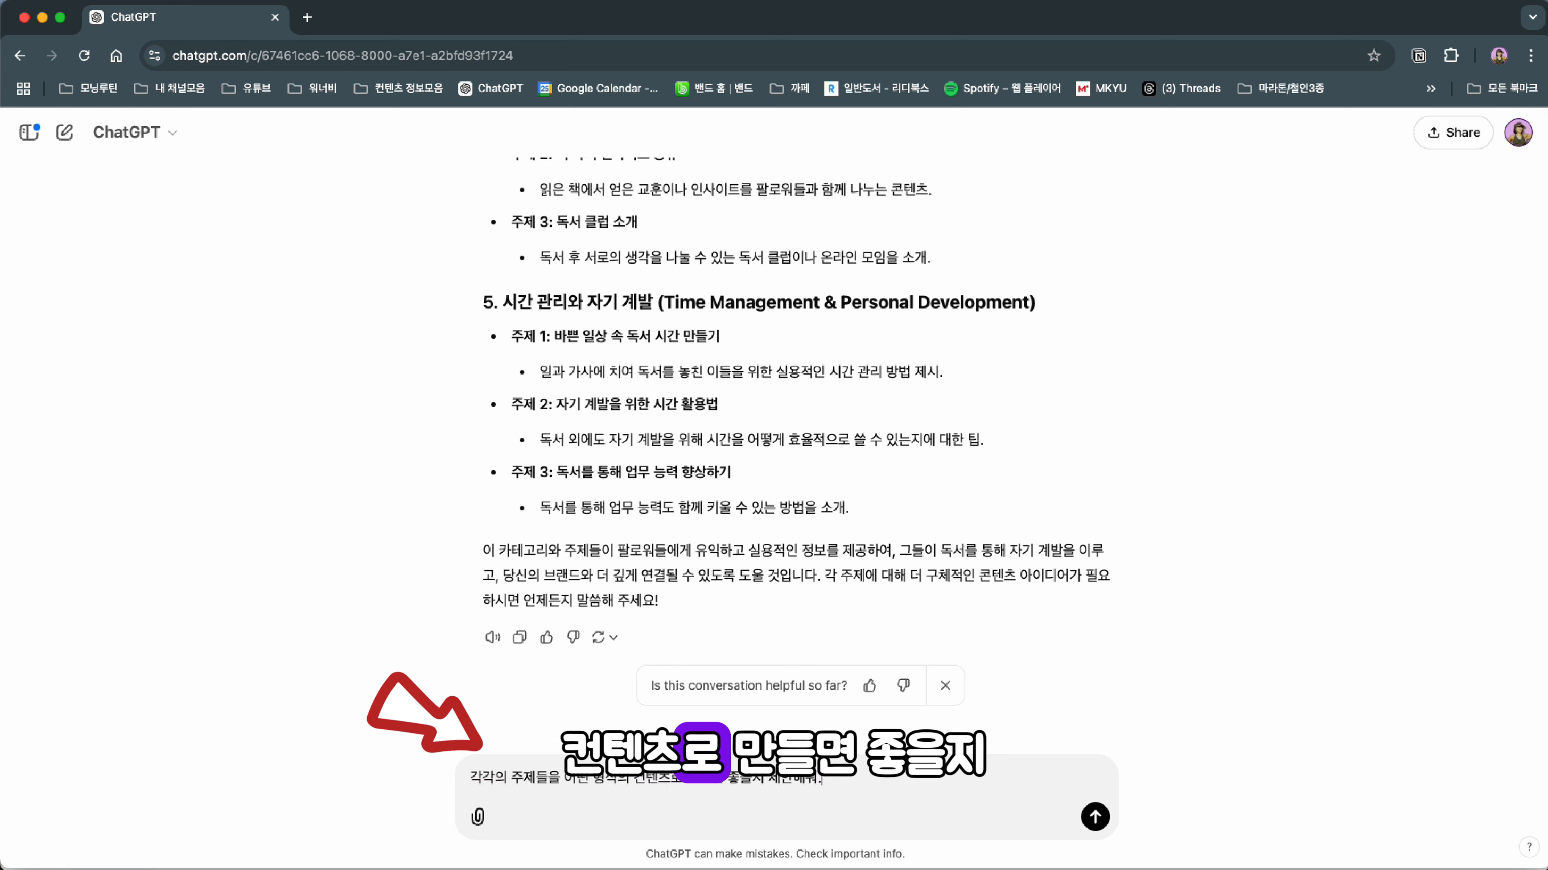
{"action": "key", "text": "shift+Return"}
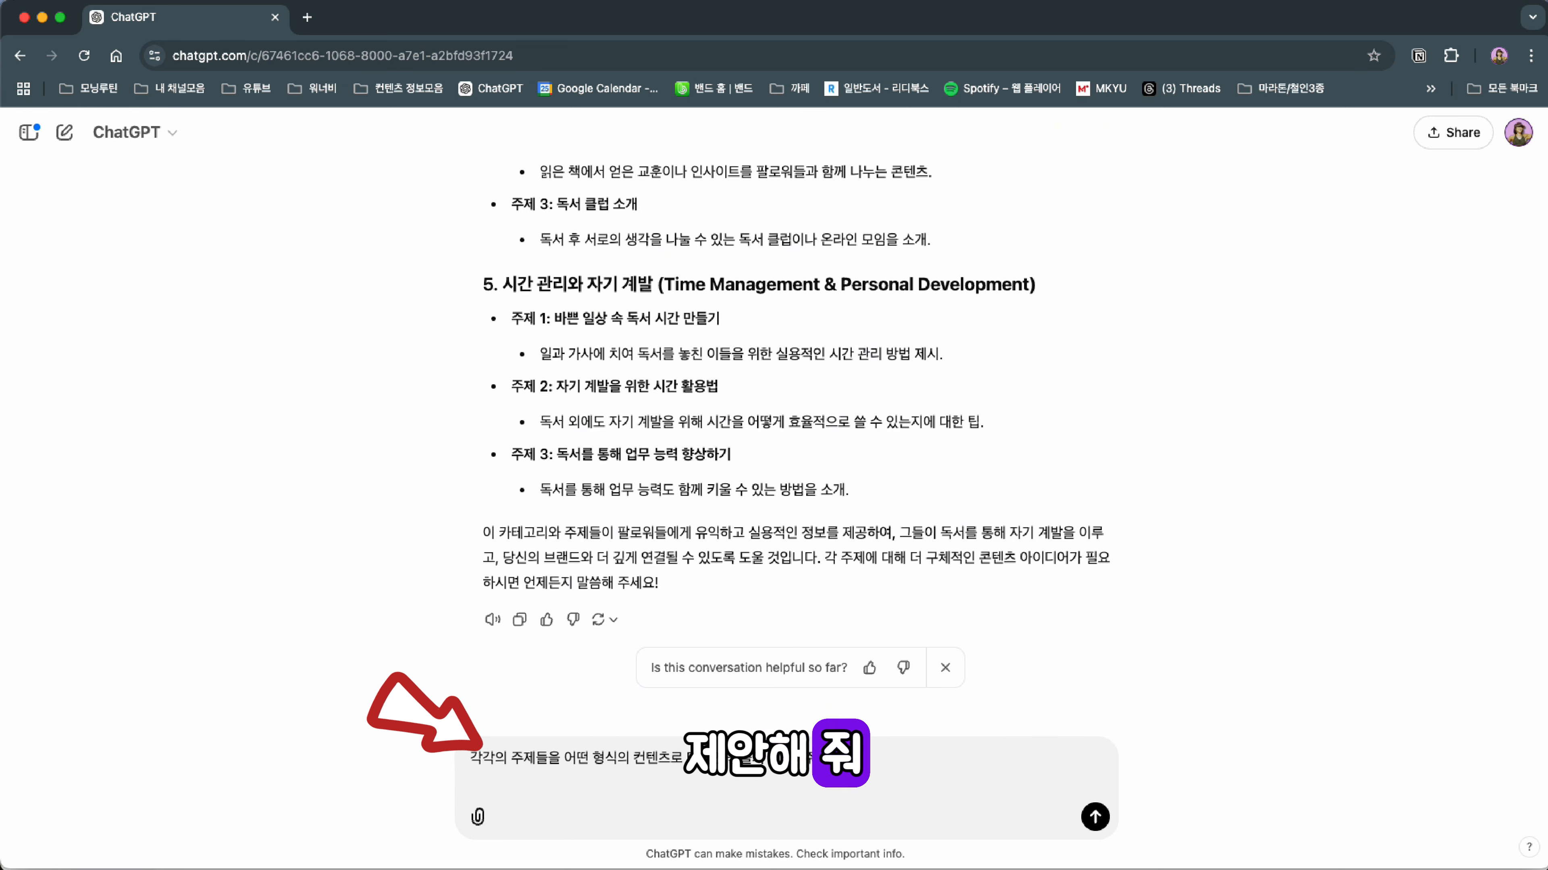
{"action": "key", "text": "Return"}
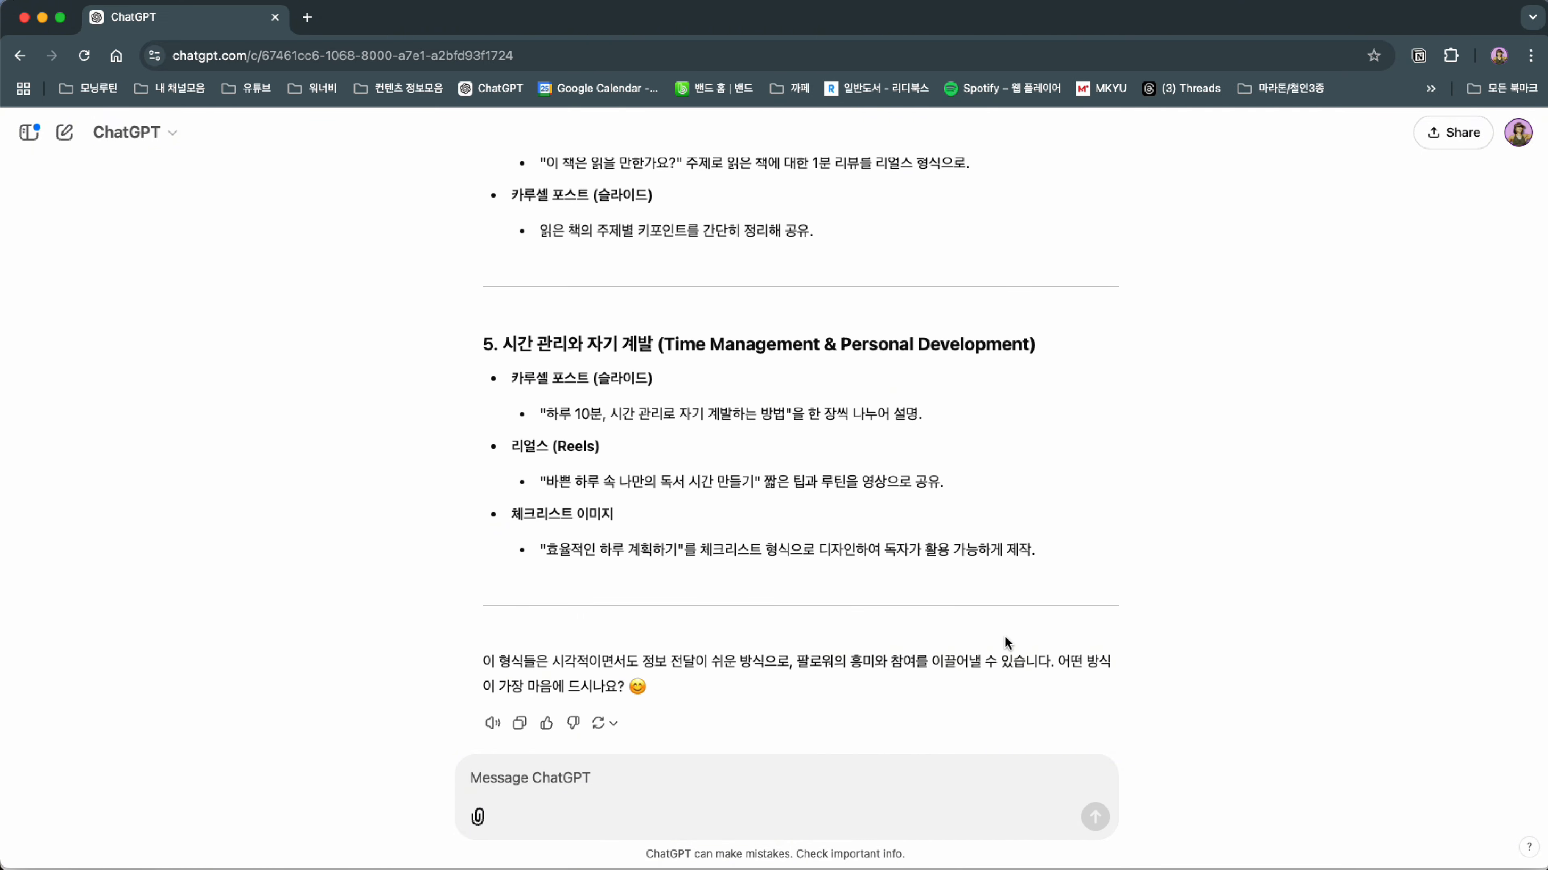
Copy ChatGPT's format suggestions for 책 추천 (Book Recommendations) and paste them as subtopics of that category in the EdrawMind map.
{"action": "scroll", "coordinate": [1005, 635], "scroll_direction": "up", "scroll_amount": 10}
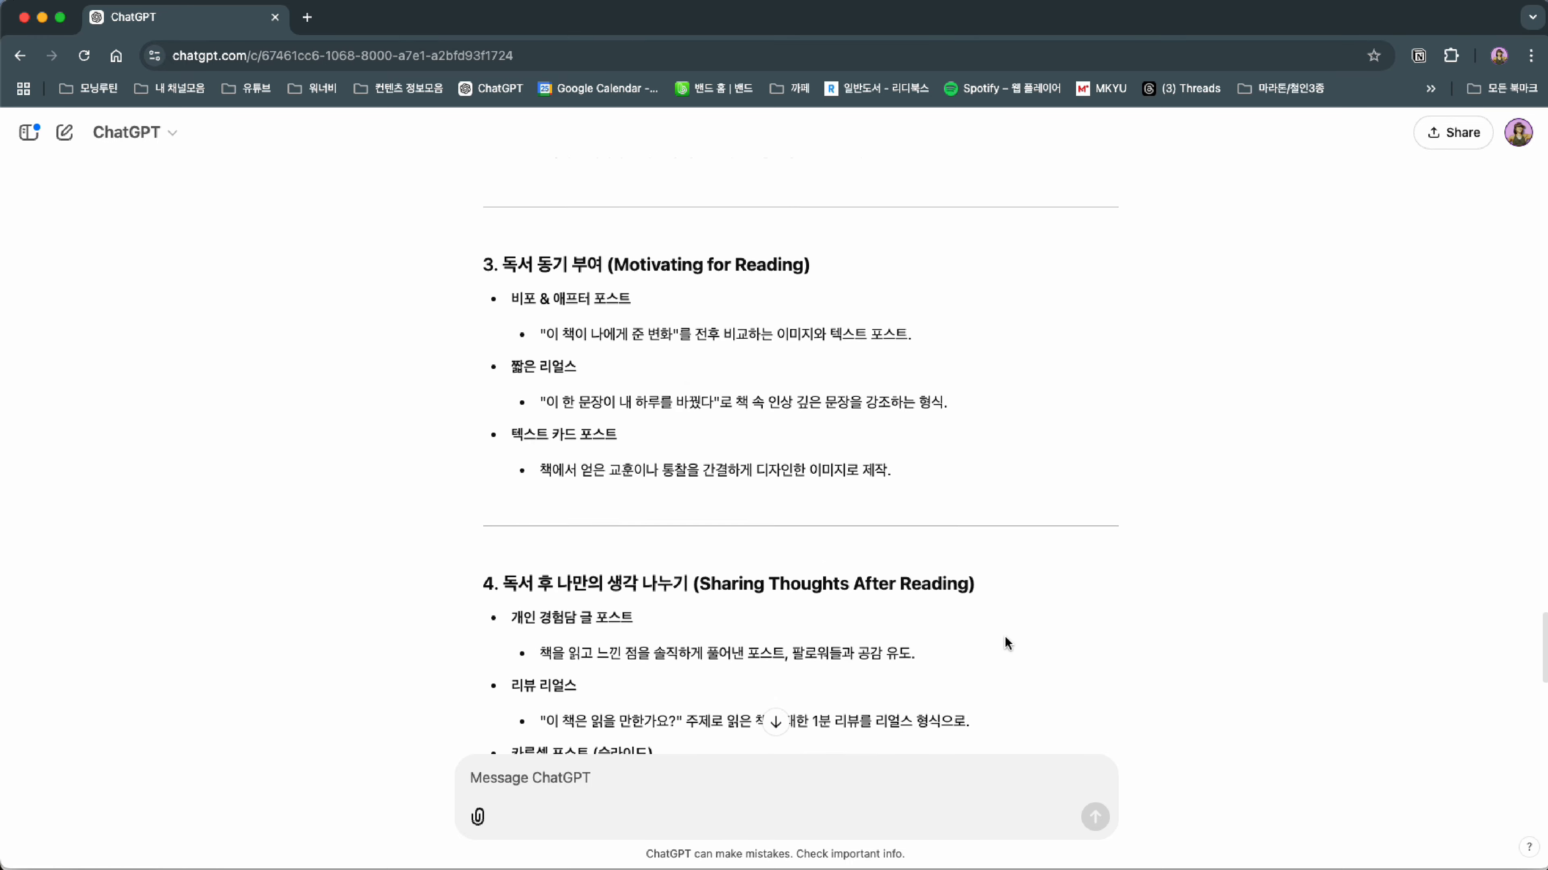
{"action": "scroll", "coordinate": [1005, 635], "scroll_direction": "up", "scroll_amount": 10}
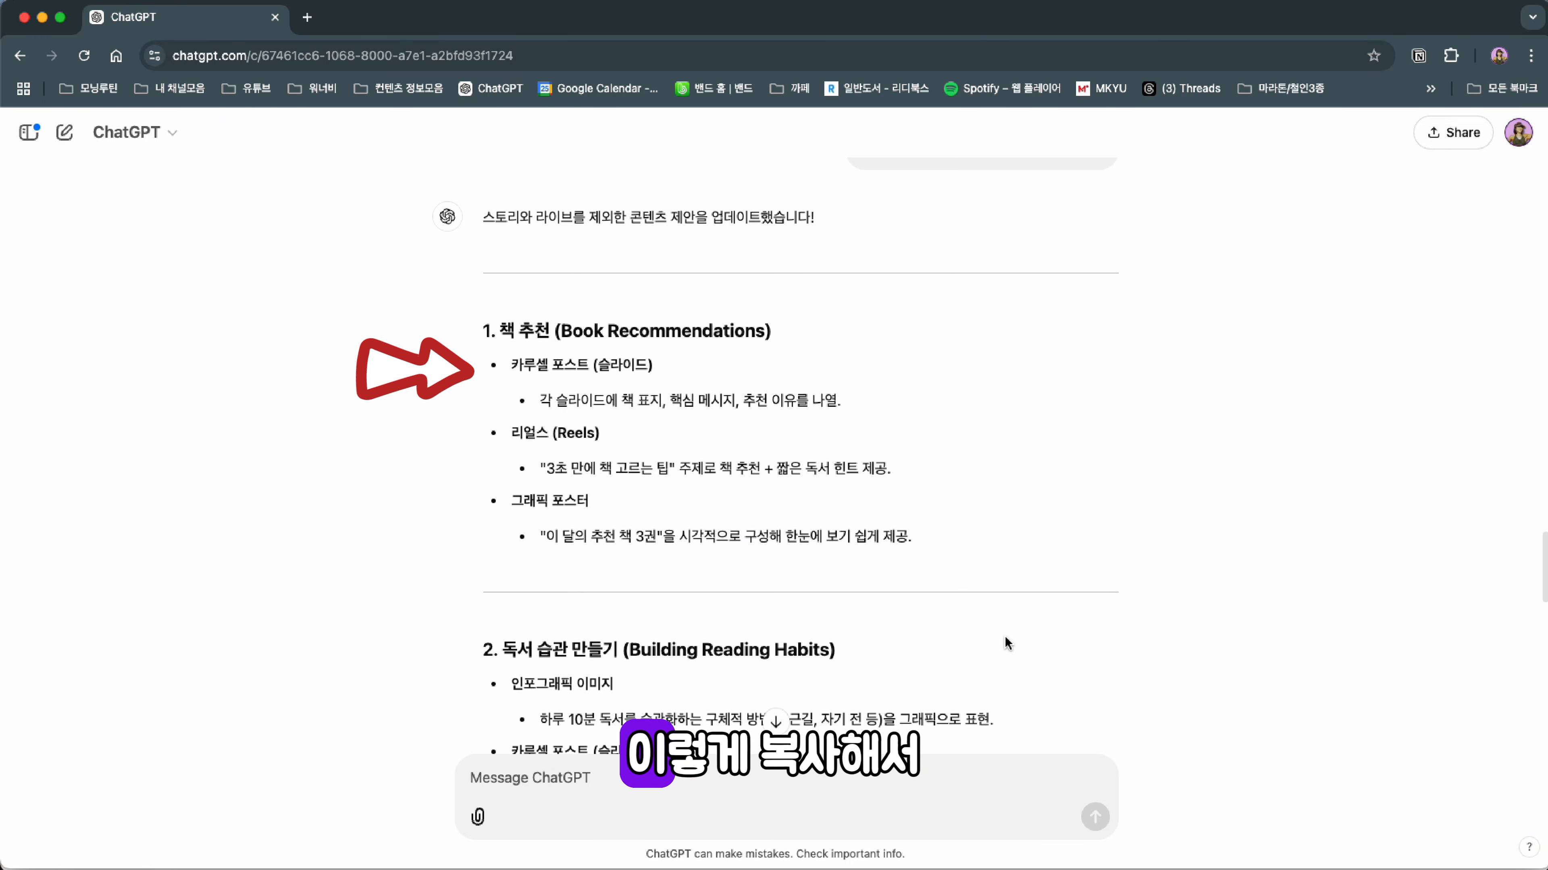
{"action": "scroll", "coordinate": [1004, 637], "scroll_direction": "down", "scroll_amount": 2}
{"action": "left_click_drag", "start_coordinate": [512, 284], "coordinate": [940, 468]}
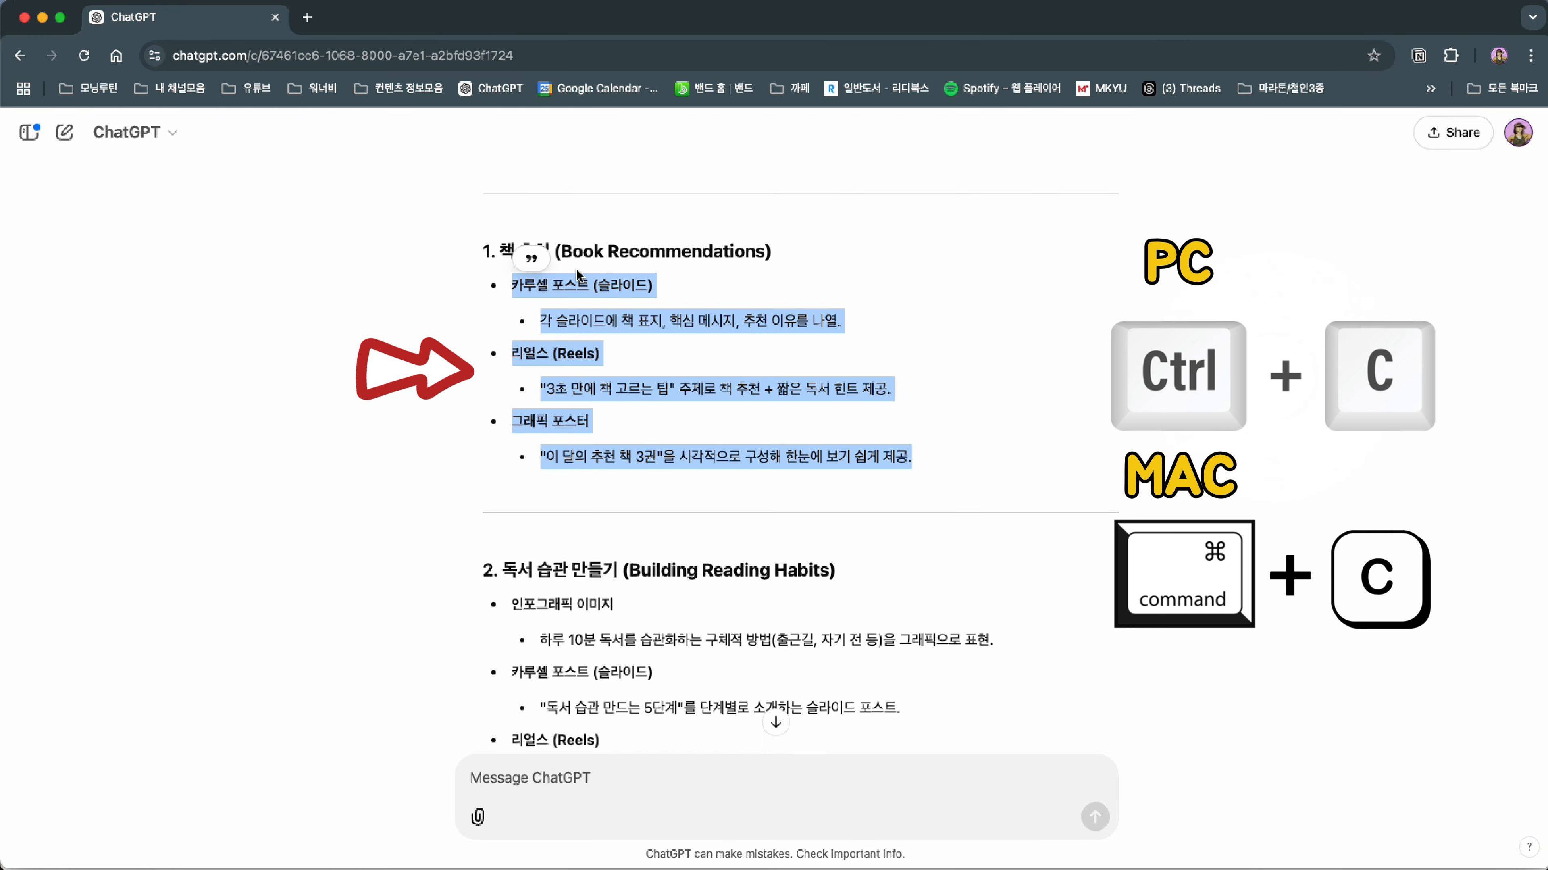
{"action": "key", "text": "super+Tab"}
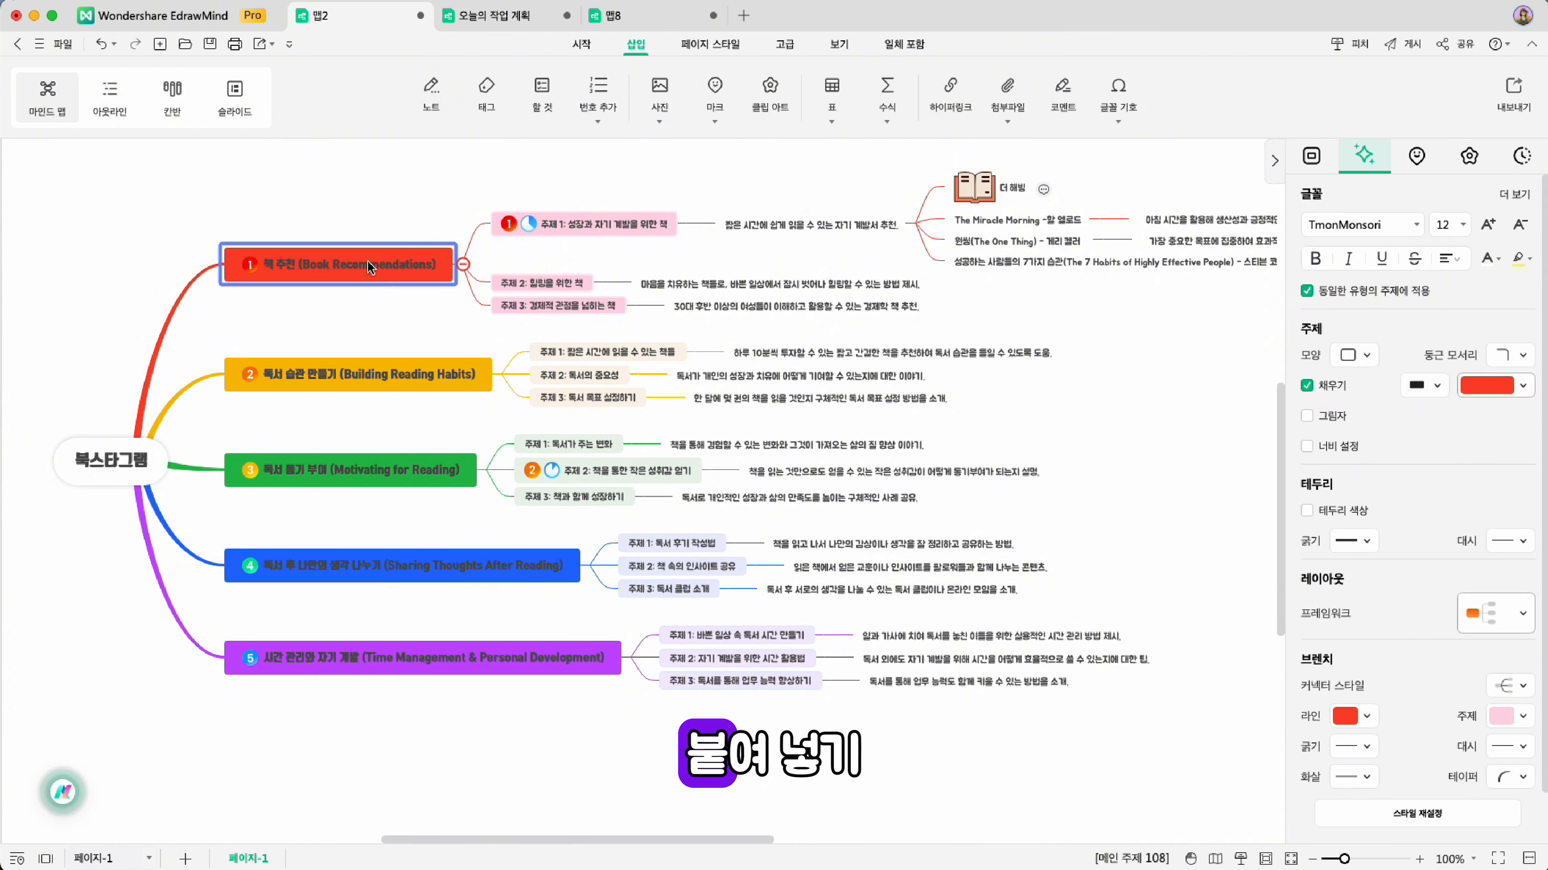
{"action": "type", "text": "카루셀 포스트 (슬라이드) 각 슬라이드에 책 표지, 핵심 메시지, 추천 이유를 나열. 릴스 (Reels) \"3초 만에 책 고르는 팁\" 주제로 책 추천 + 짧은 독서 힌트 제공. 그래픽 포스터 \"이 달의 추천 책 3권\"을 시각적으로 구성해 한눈에 보기 쉽게 제공."}
Add a summary to 주제 1 of 책 추천, attach the carousel post's description to it, and name it 카드뉴스.
{"action": "left_click", "coordinate": [521, 281]}
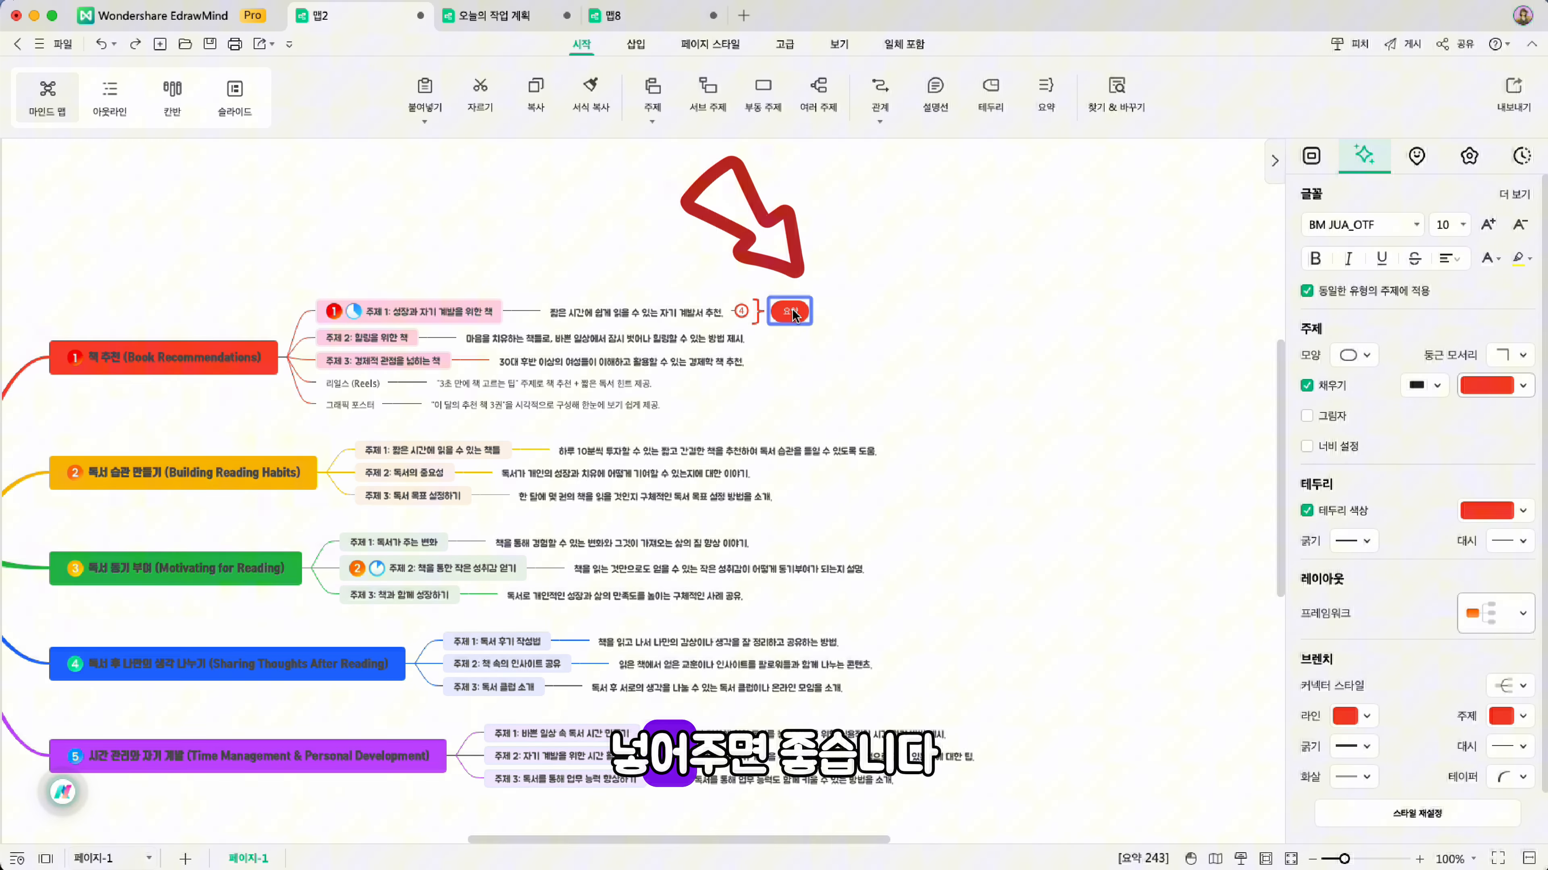
{"action": "left_click_drag", "start_coordinate": [794, 328], "coordinate": [856, 314]}
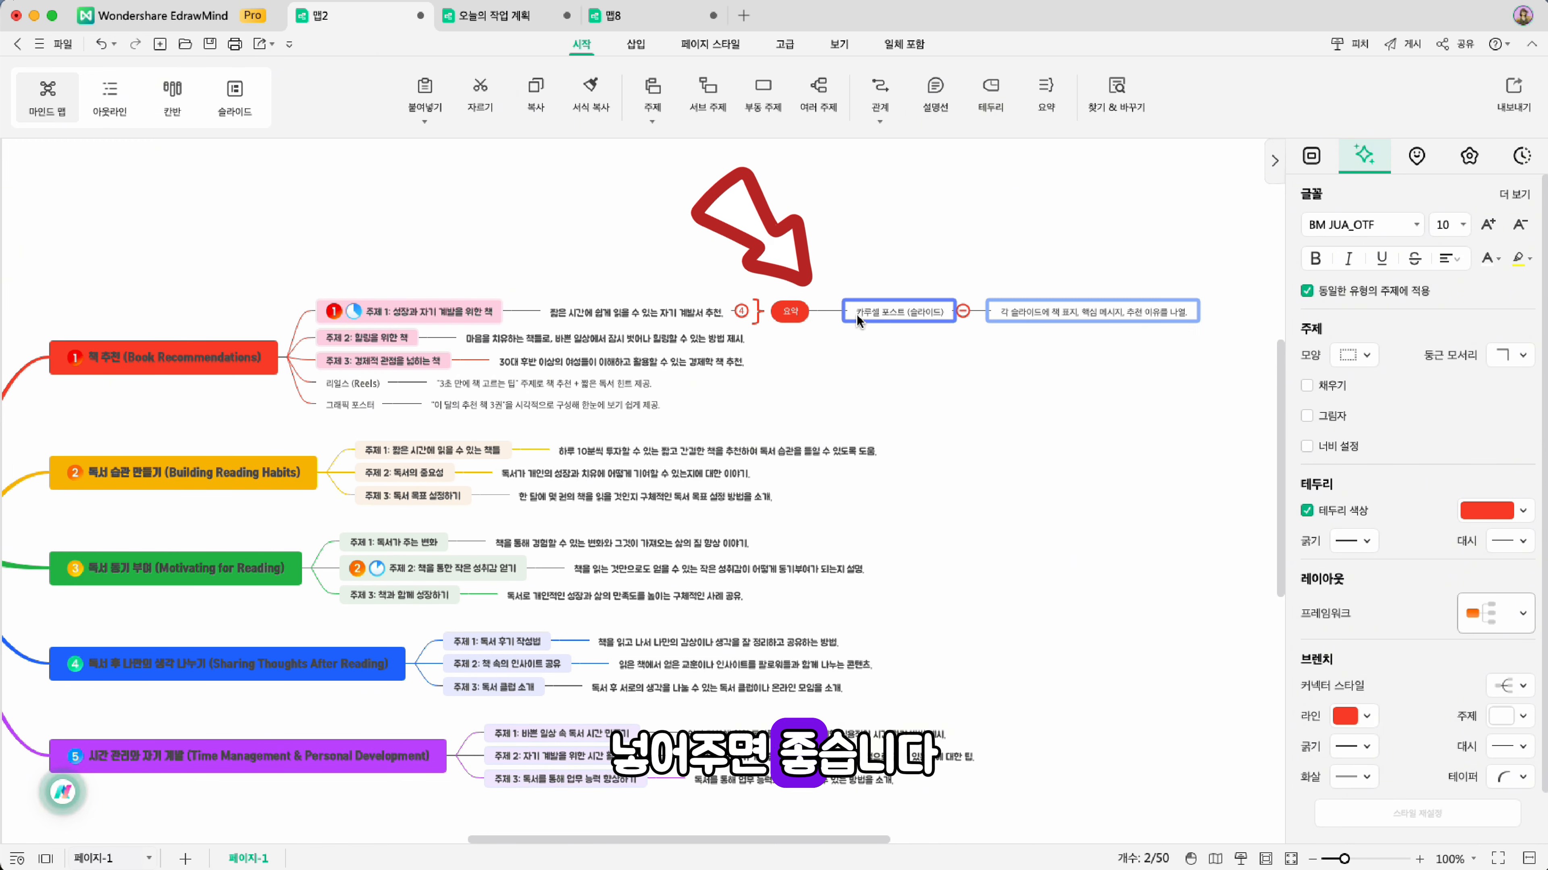
{"action": "left_click", "coordinate": [858, 312]}
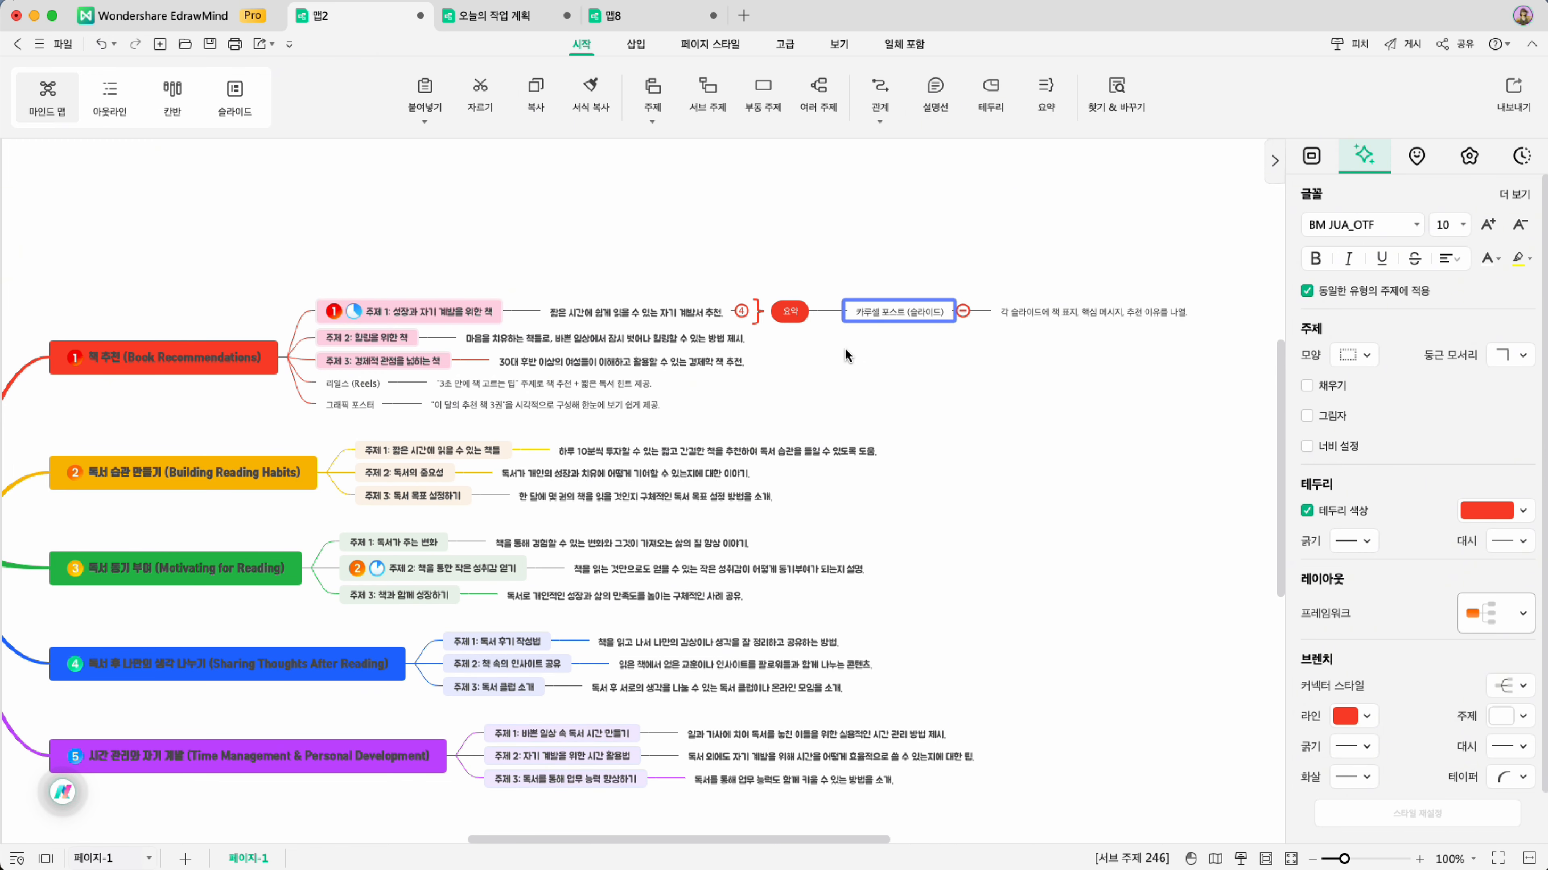
{"action": "double_click", "coordinate": [791, 311]}
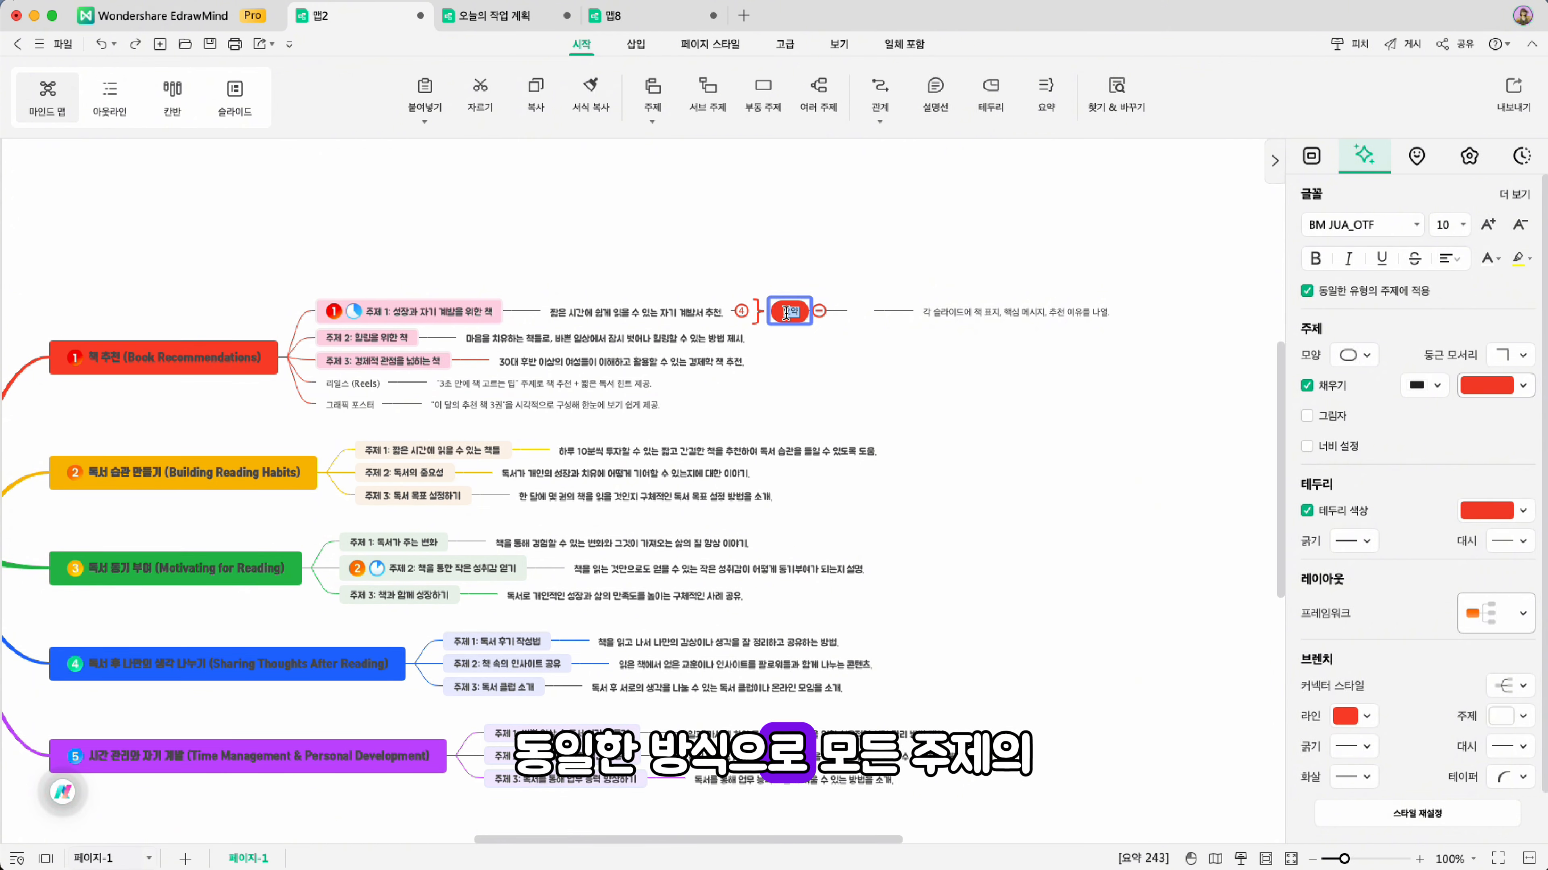
Add a 릴스 summary to 주제 2 and a 게시물포스트 summary to 주제 3 of 책 추천, moving each matching format description onto its summary.
{"action": "left_click", "coordinate": [377, 336]}
{"action": "key", "text": "super+bracketright"}
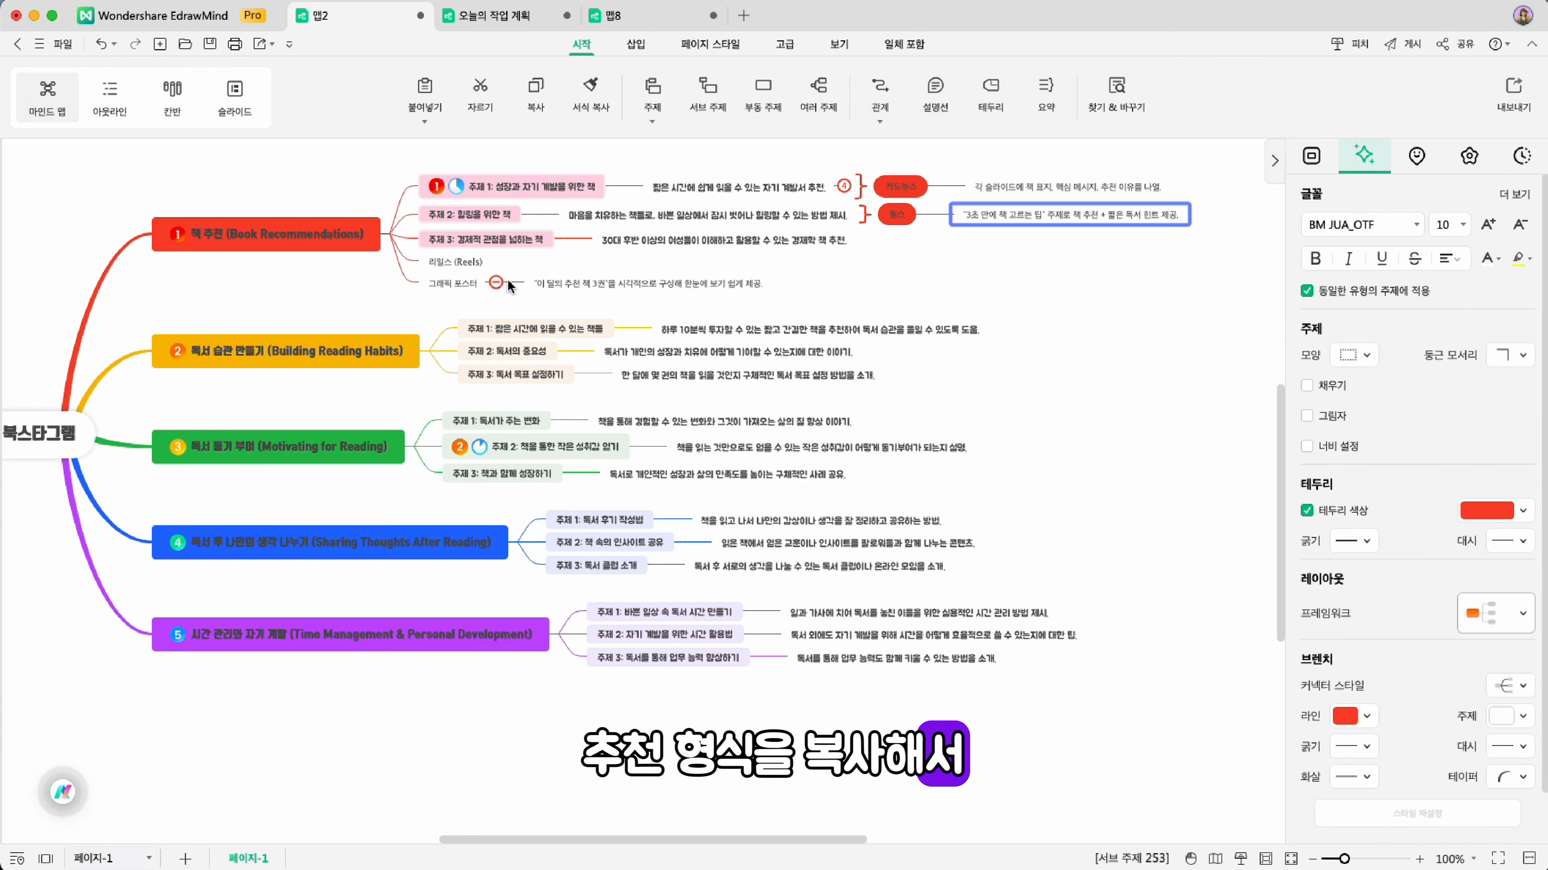
{"action": "left_click", "coordinate": [528, 246]}
{"action": "left_click", "coordinate": [1042, 93]}
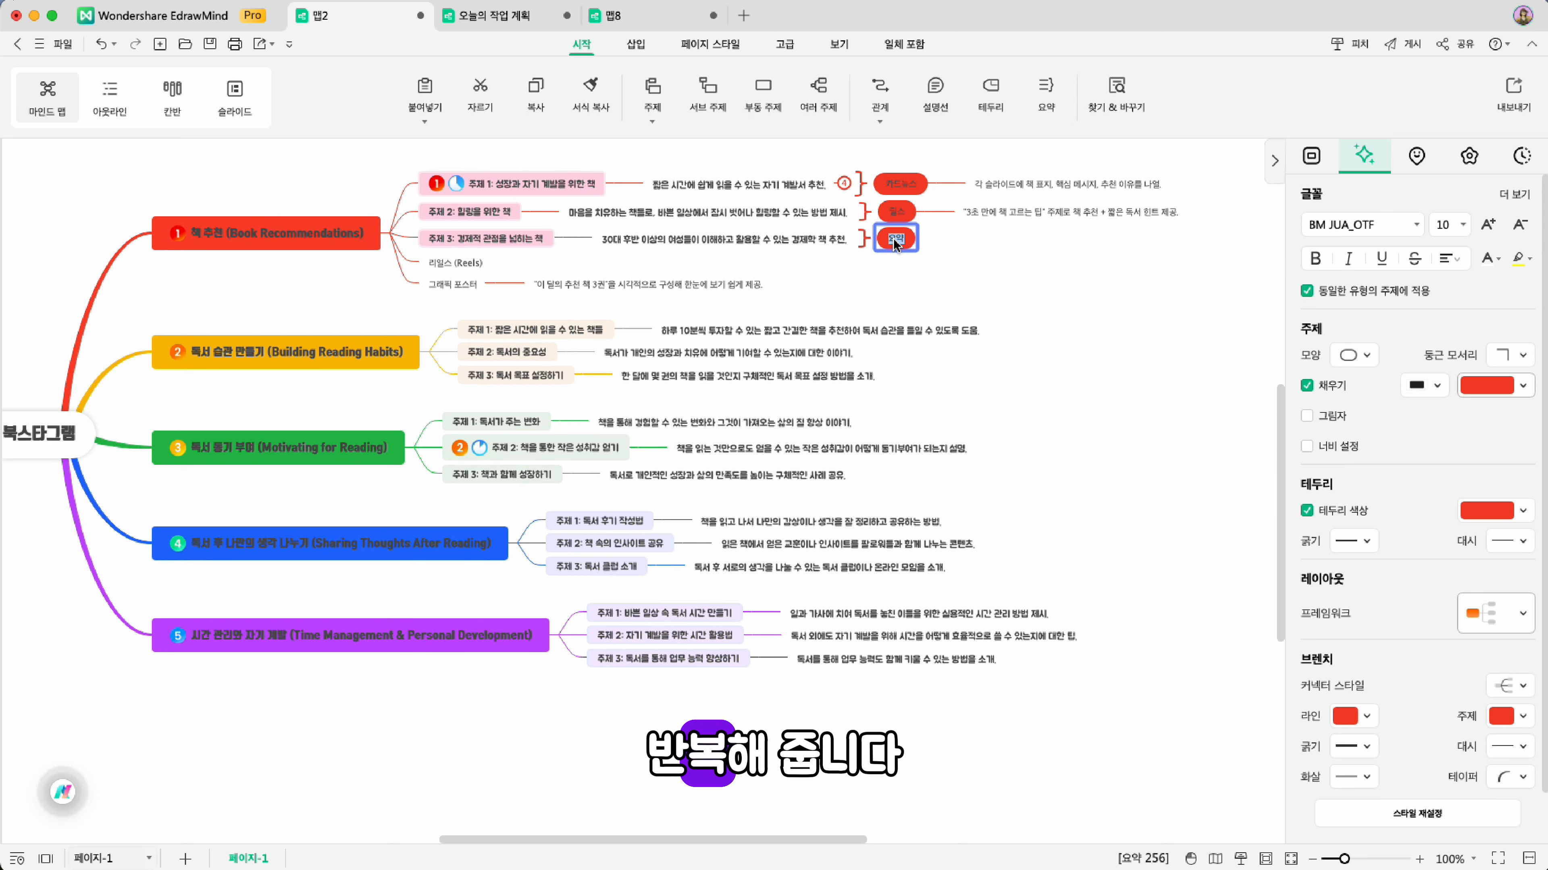
{"action": "type", "text": "게시물포스트"}
{"action": "left_click", "coordinate": [672, 287]}
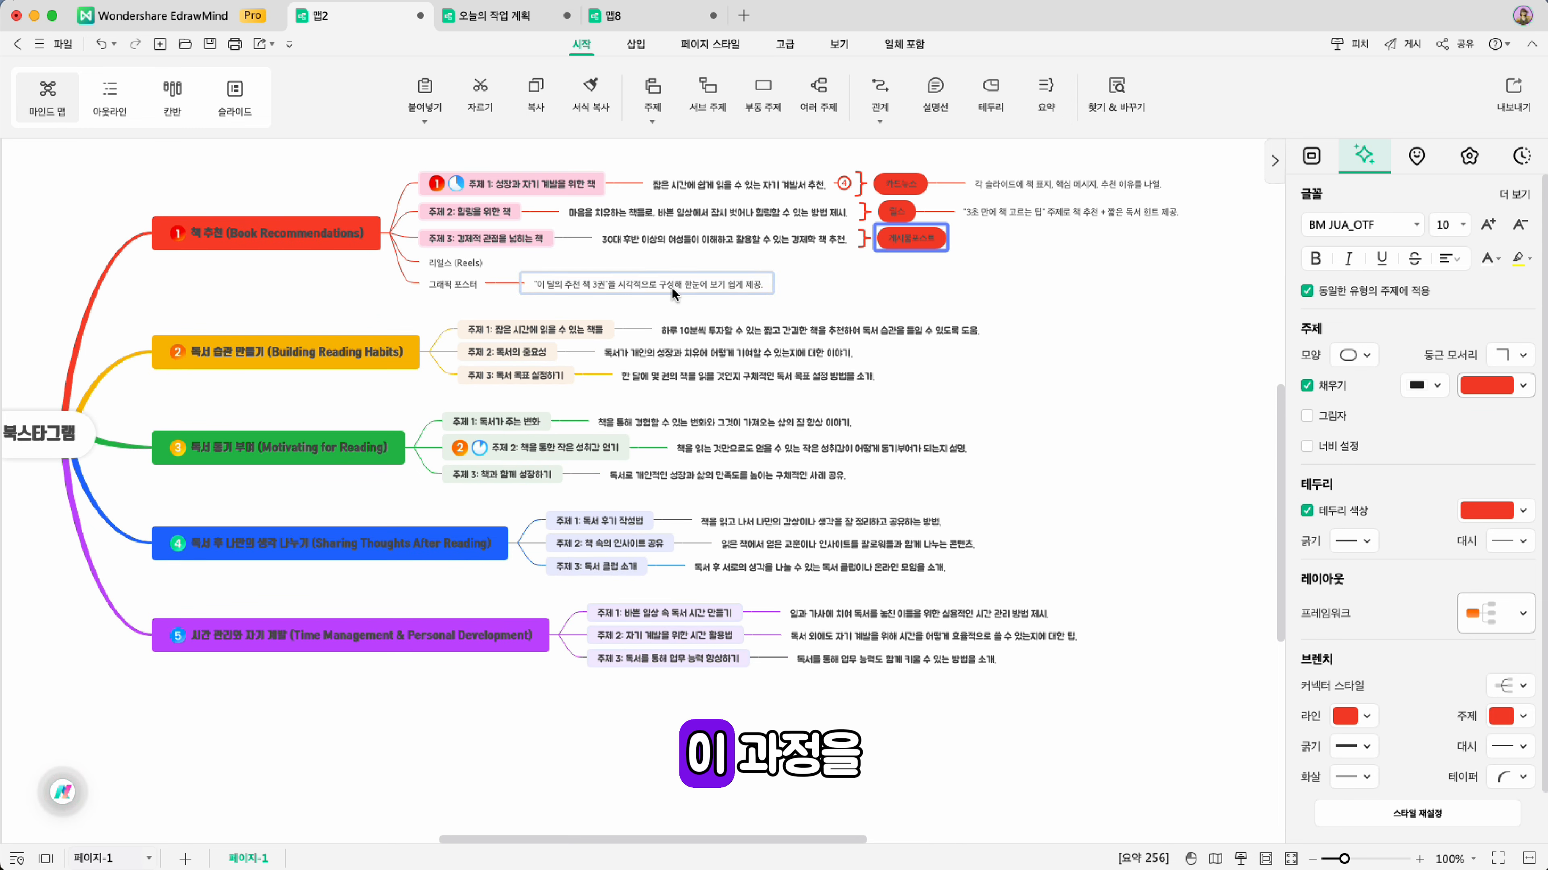
{"action": "left_click_drag", "start_coordinate": [672, 287], "coordinate": [916, 242]}
Delete the leftover 그래픽 포스터 and 리얼스 (Reels) topics from the 책 추천 branch.
{"action": "left_click", "coordinate": [468, 284]}
{"action": "key", "text": "Delete"}
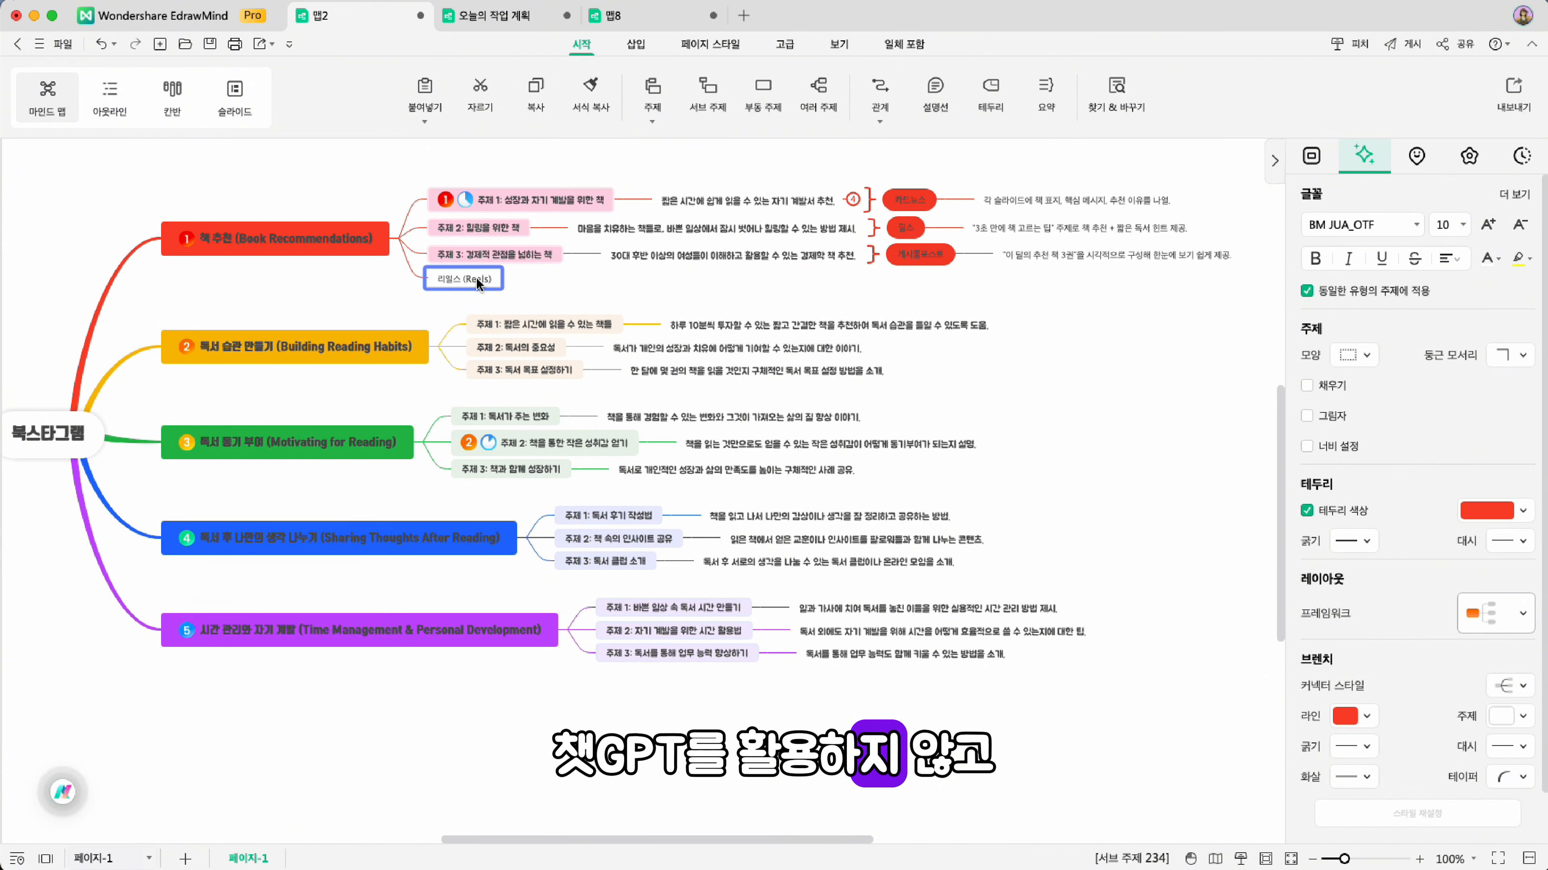
{"action": "key", "text": "Delete"}
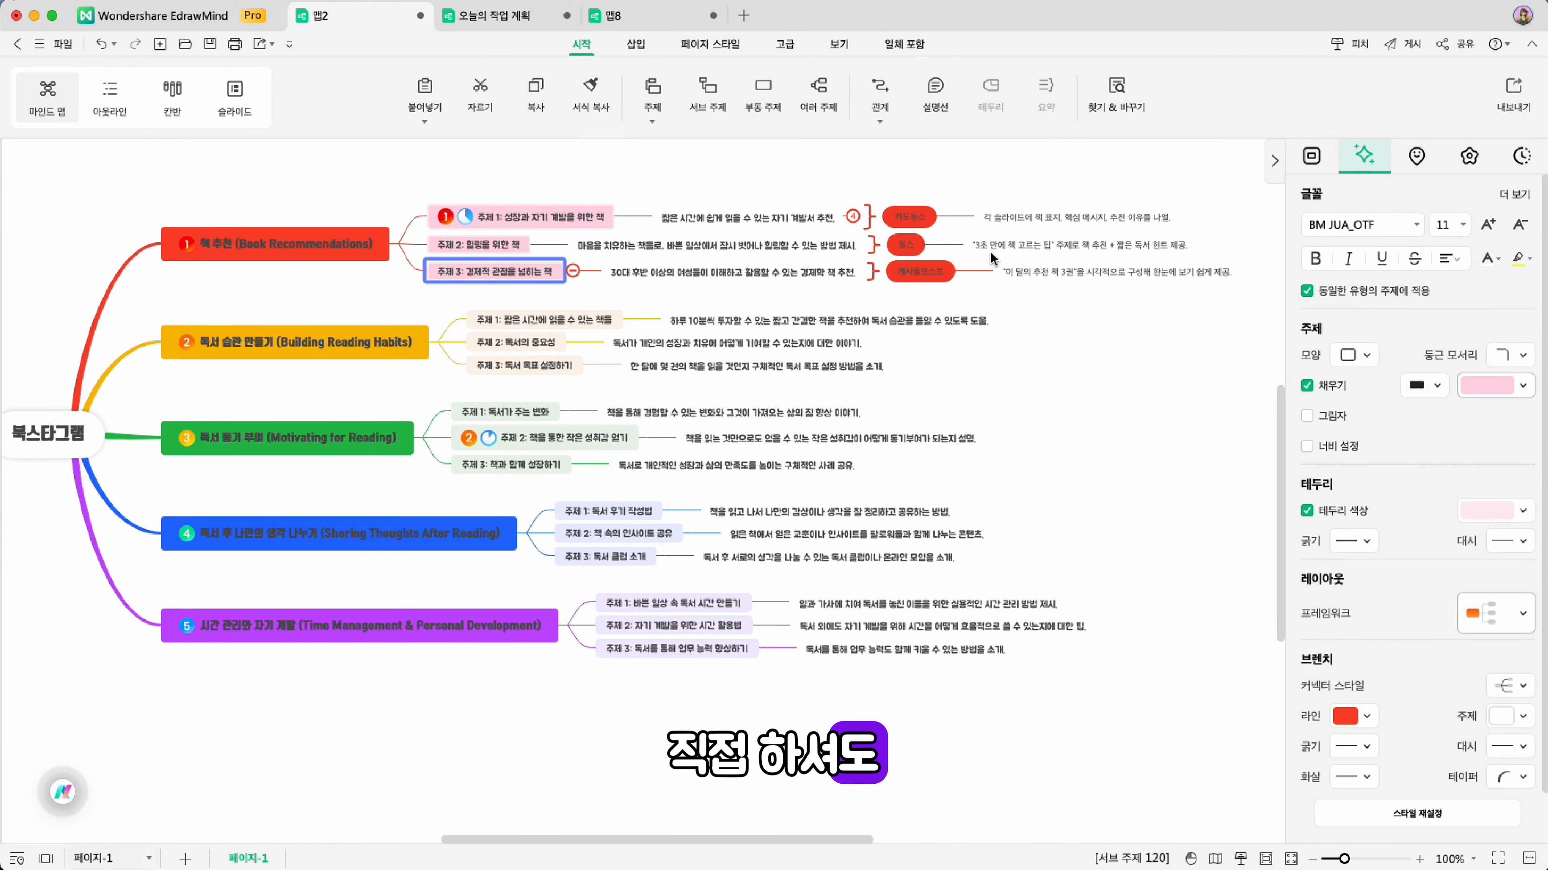
Attach ChatGPT's suggested formats and descriptions as summaries to the topics of the other four categories, and delete the leftover pasted topics.
{"action": "left_click", "coordinate": [1040, 245]}
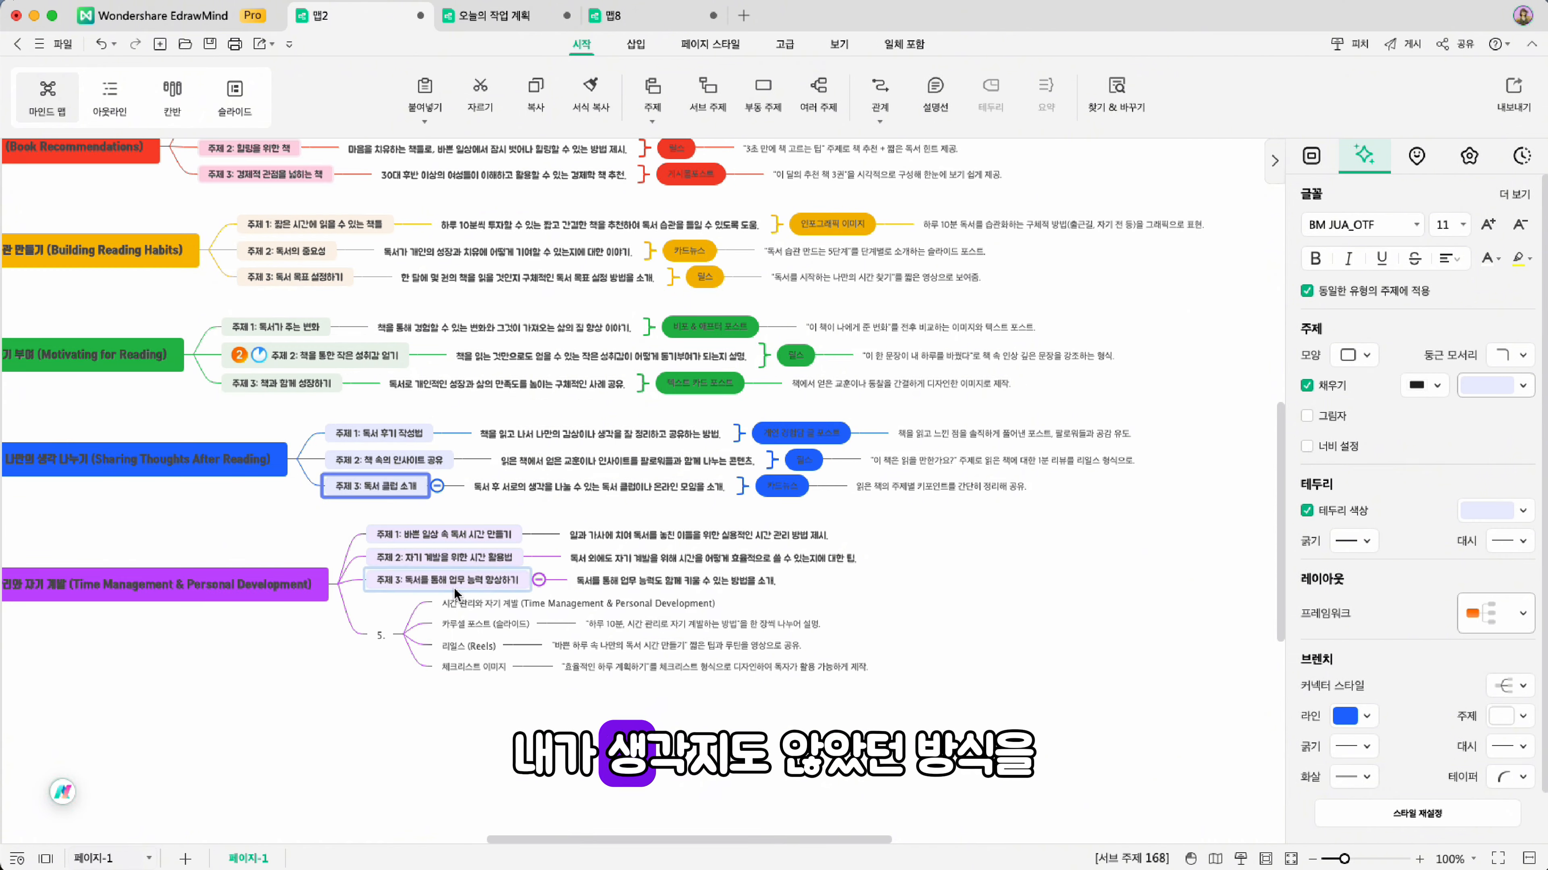
{"action": "left_click", "coordinate": [458, 604]}
{"action": "key", "text": "Delete"}
{"action": "left_click", "coordinate": [498, 539]}
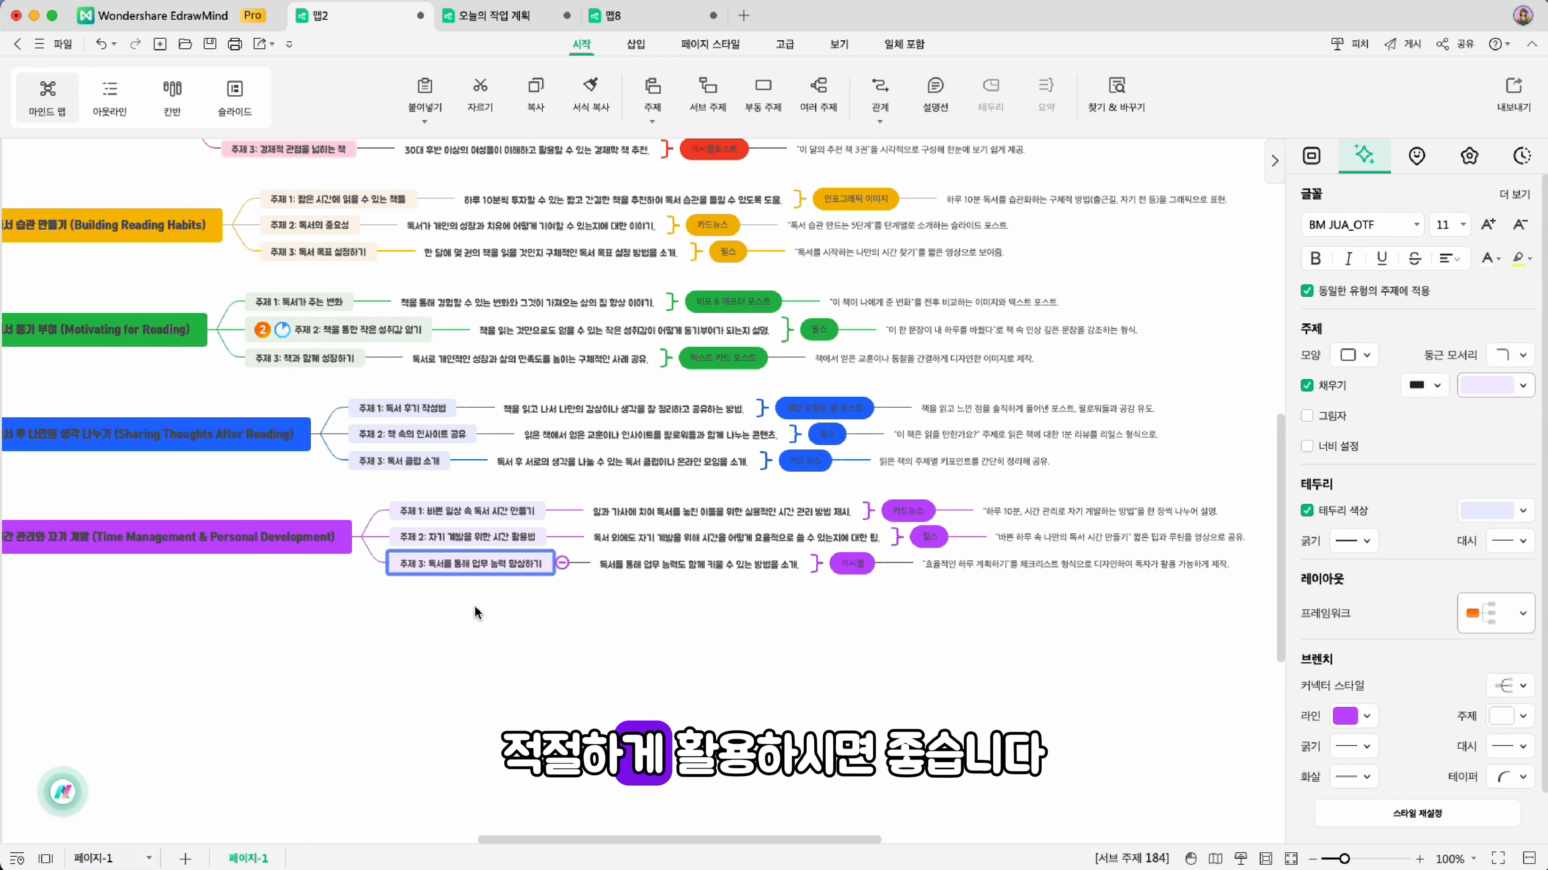
{"action": "scroll", "coordinate": [475, 606], "scroll_direction": "up", "scroll_amount": 5}
{"action": "scroll", "coordinate": [475, 607], "scroll_direction": "left", "scroll_amount": 6}
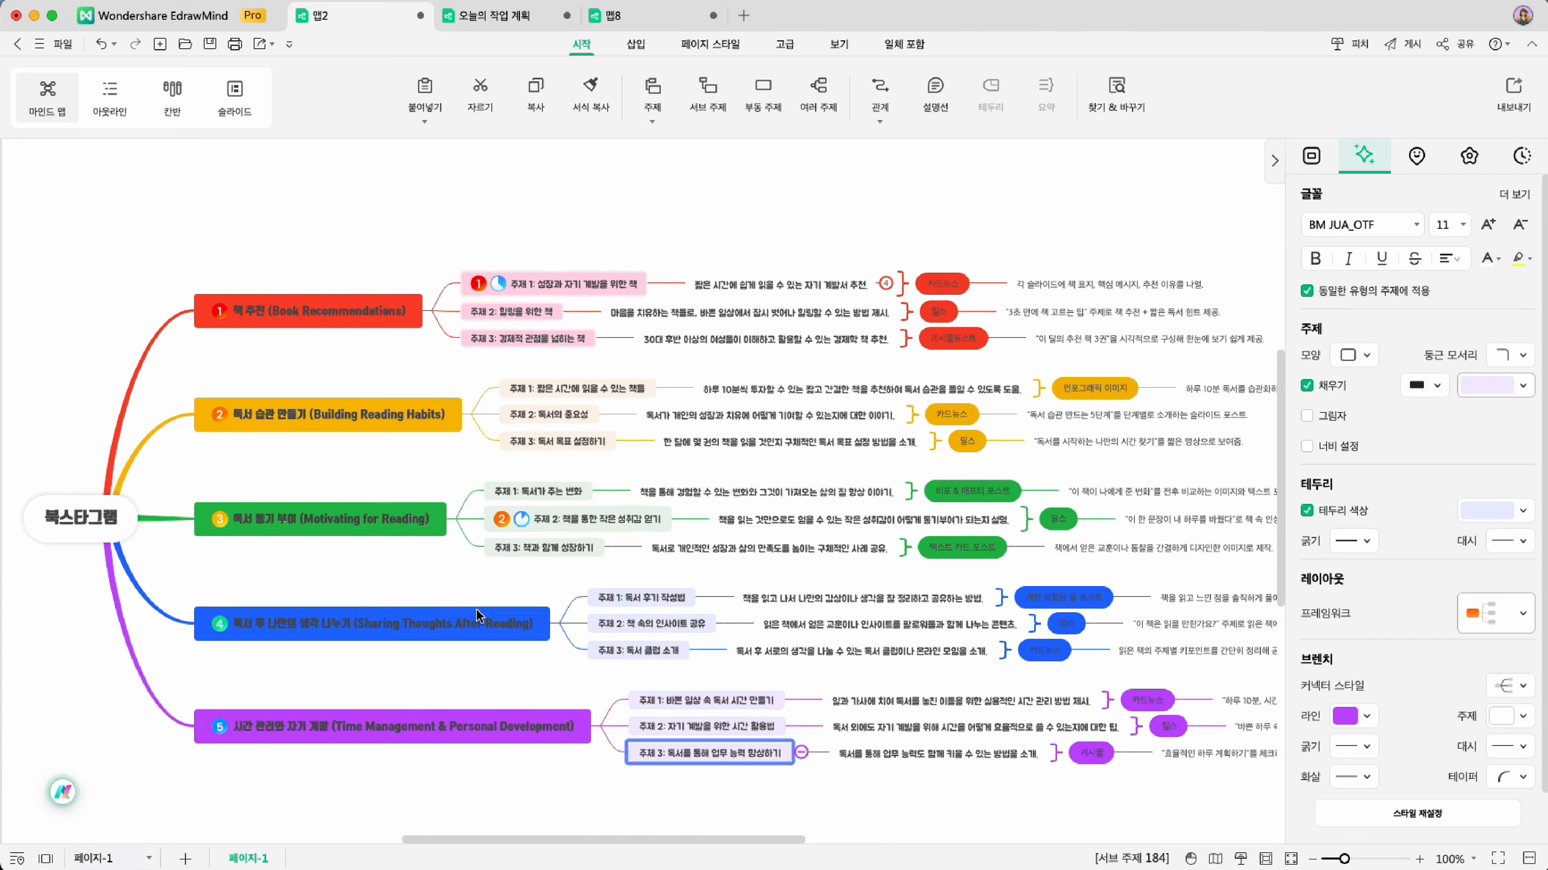